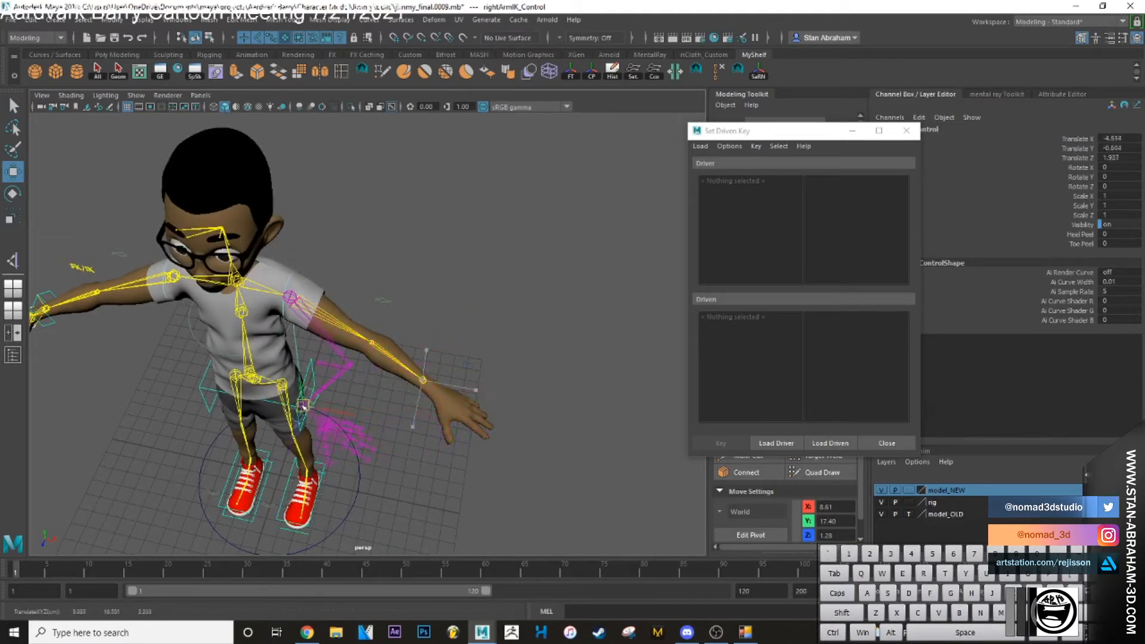
# Undo the last move of the right arm IK control and use the FK/IK switch control to put the arm in FK mode
pyautogui.hotkey('ctrl', 'z')
pyautogui.click(431, 341)
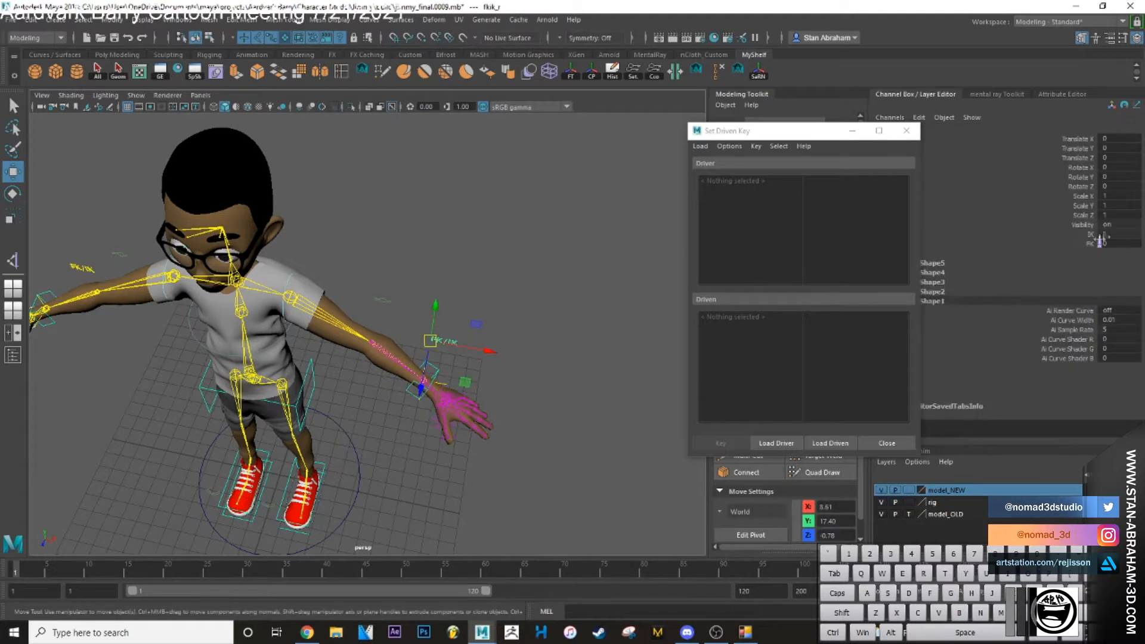
pyautogui.click(537, 208)
pyautogui.keyDown('alt'); pyautogui.moveTo(513, 239); pyautogui.dragTo(366, 281); pyautogui.keyUp('alt')
# Try rotating the right elbow FK control about its Y axis to bend the forearm, and undo the rotation
pyautogui.click(372, 283)
pyautogui.press('e')
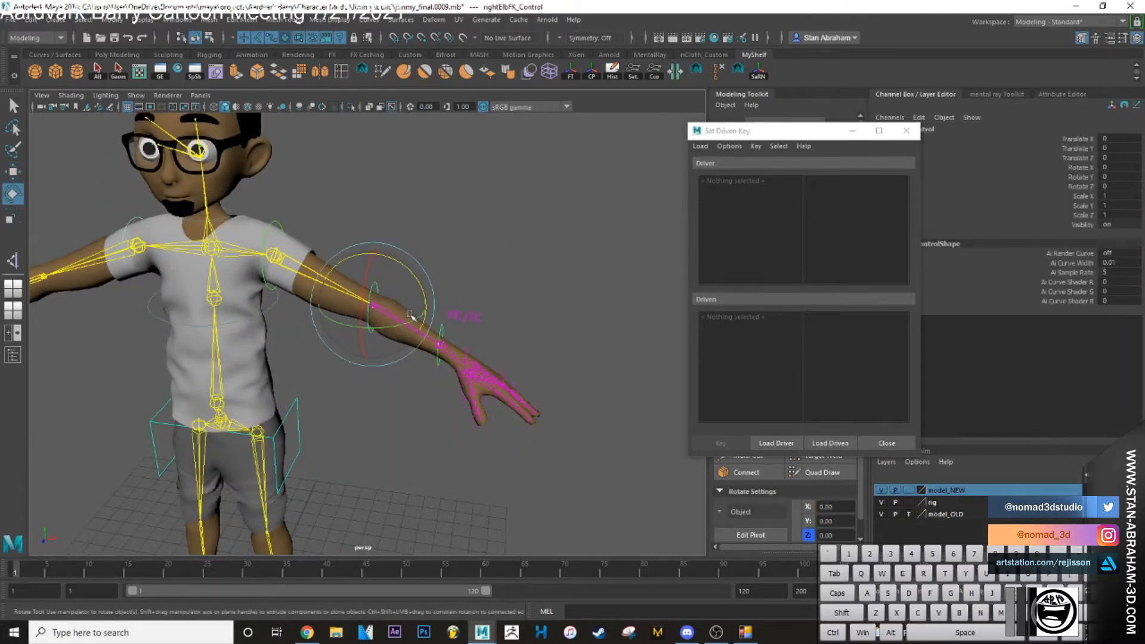
pyautogui.moveTo(379, 324); pyautogui.dragTo(347, 335)
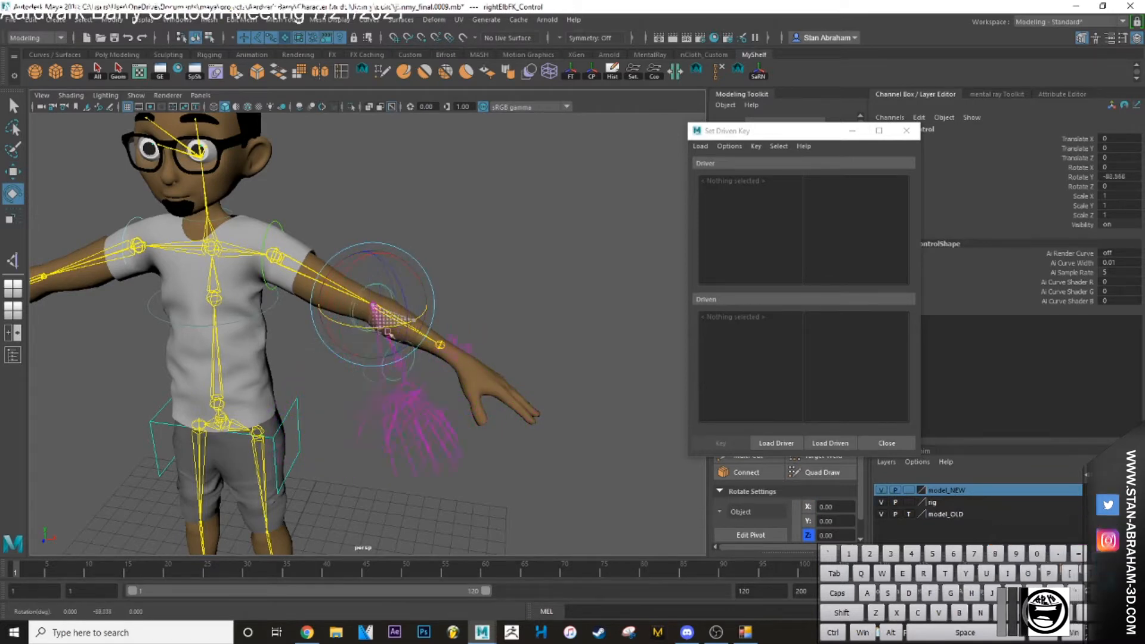
pyautogui.hotkey('ctrl', 'z')
pyautogui.hotkey('ctrl', 'z')
pyautogui.hotkey('ctrl', 'z')
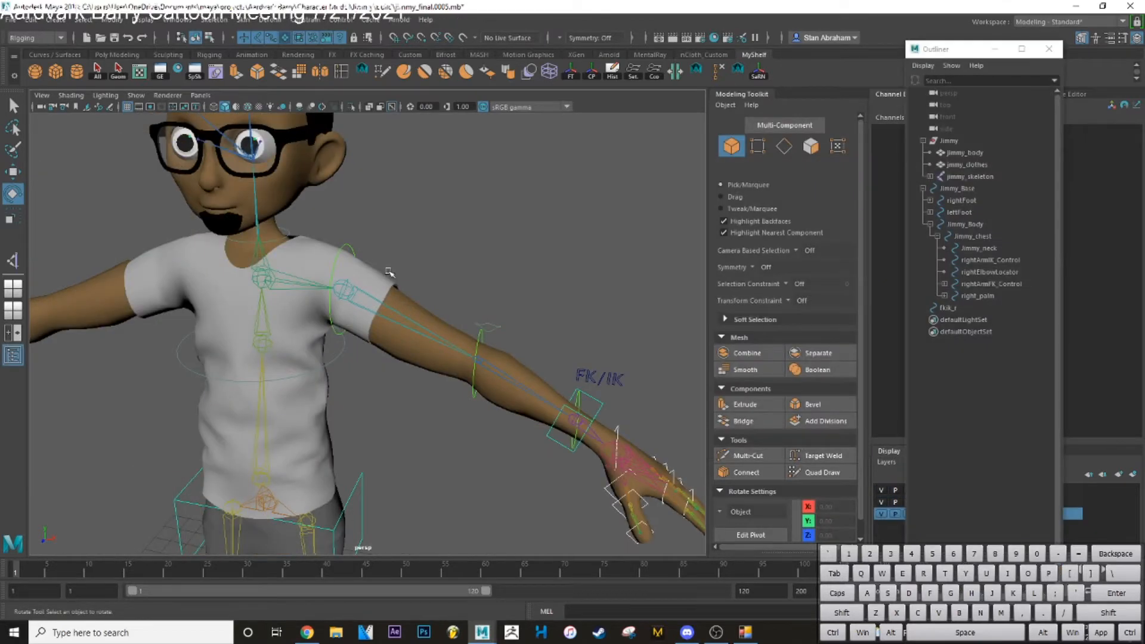
# Move the Outliner clear of the layer list and hide the FK_Control and IK_Control display layers
pyautogui.moveTo(1013, 60); pyautogui.dragTo(129, 39)
pyautogui.click(881, 513)
pyautogui.click(881, 502)
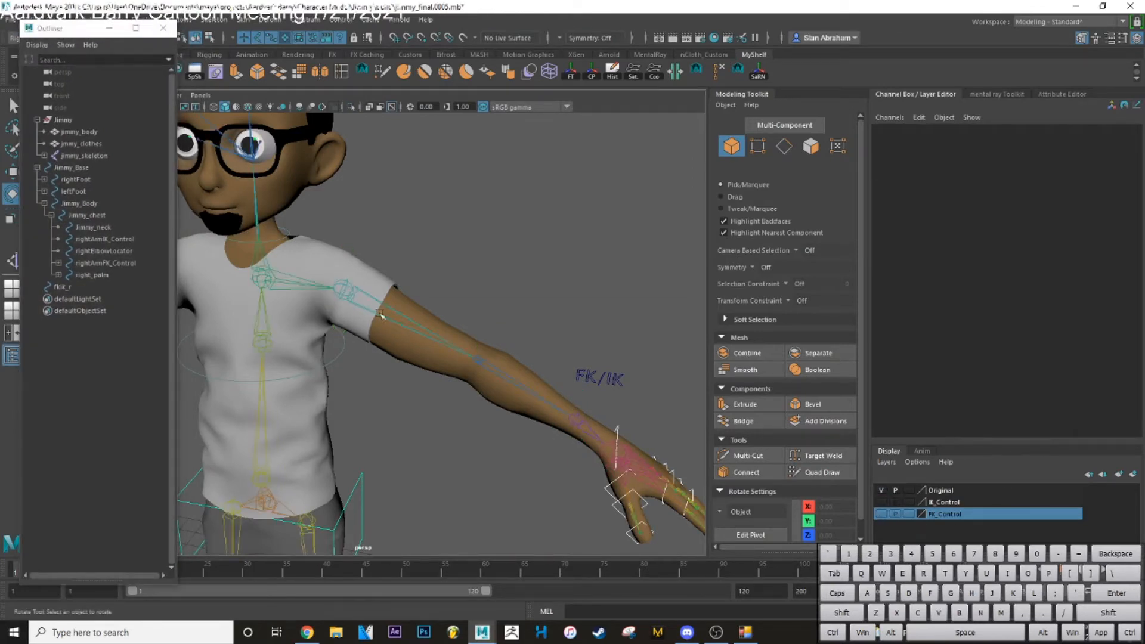
# Examine the existing right palm, arm and clavicle joints and the chest control by selecting them one after another
pyautogui.scroll(-5, 381, 314)
pyautogui.keyDown('alt'); pyautogui.moveTo(381, 314); pyautogui.dragTo(559, 349); pyautogui.keyUp('alt')
pyautogui.scroll(4, 450, 330)
pyautogui.click(577, 353)
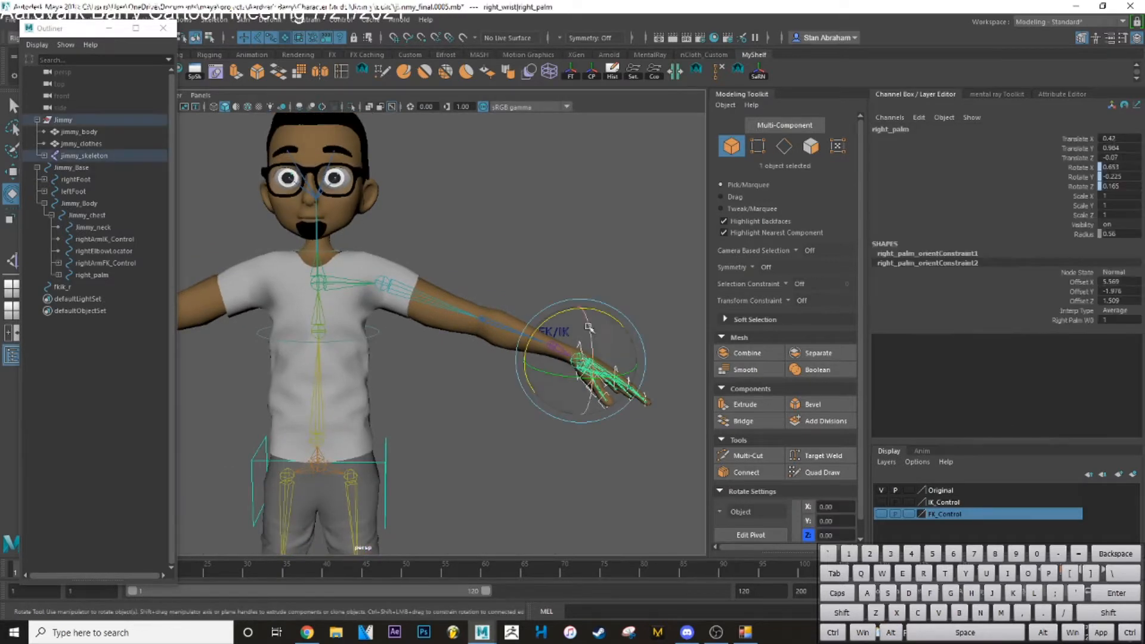
pyautogui.click(570, 339)
pyautogui.click(560, 322)
pyautogui.press('z')
pyautogui.click(383, 279)
pyautogui.click(324, 291)
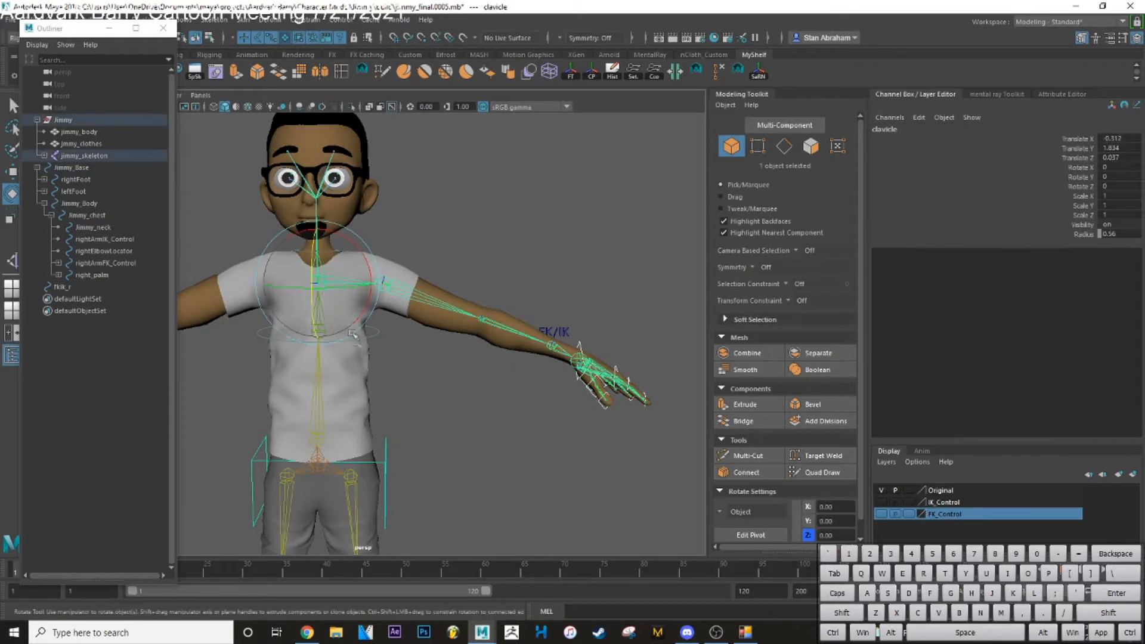
pyautogui.click(384, 332)
pyautogui.click(449, 383)
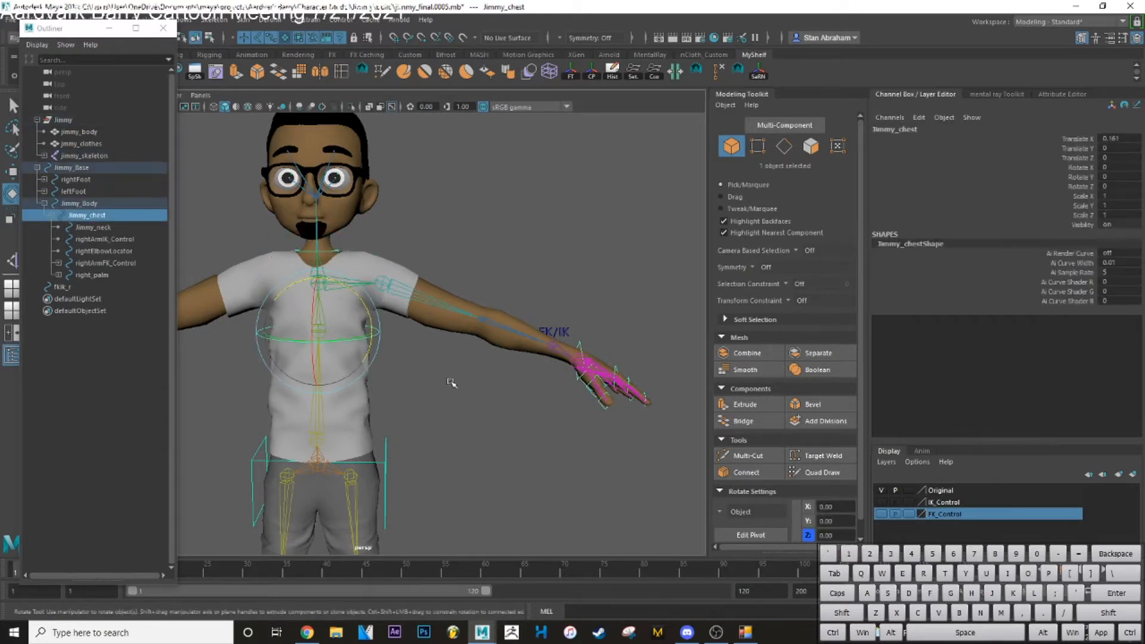
pyautogui.click(463, 386)
# Duplicate the right_arm joint chain and isolate the copy in the viewport
pyautogui.keyDown('alt'); pyautogui.moveTo(462, 386); pyautogui.dragTo(352, 288); pyautogui.keyUp('alt')
pyautogui.click(360, 282)
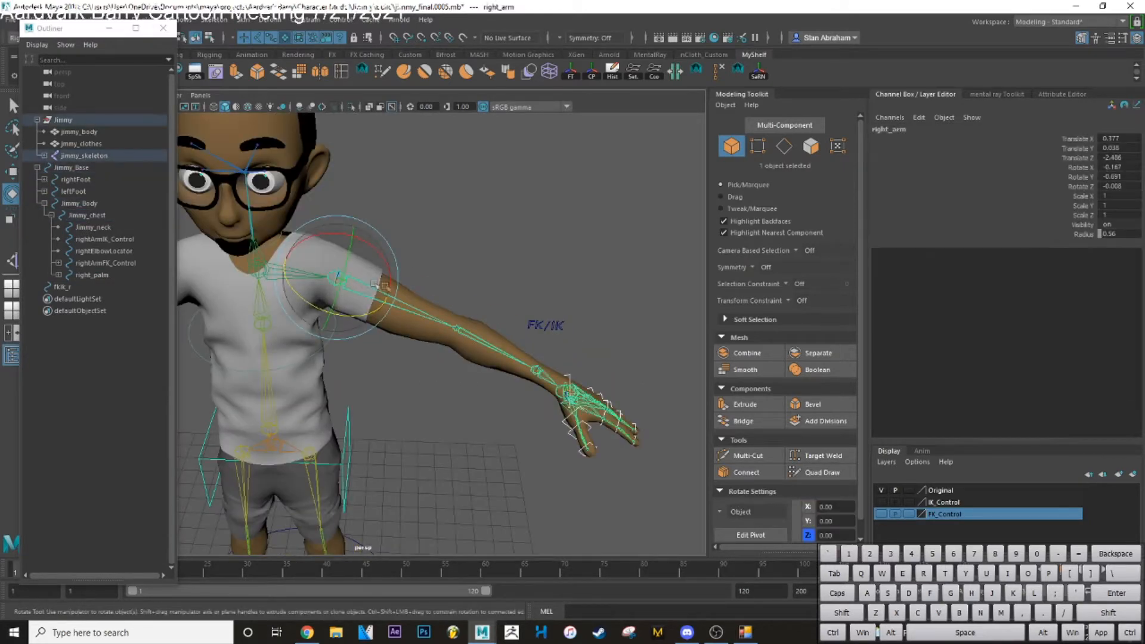
pyautogui.hotkey('shift', 'd')
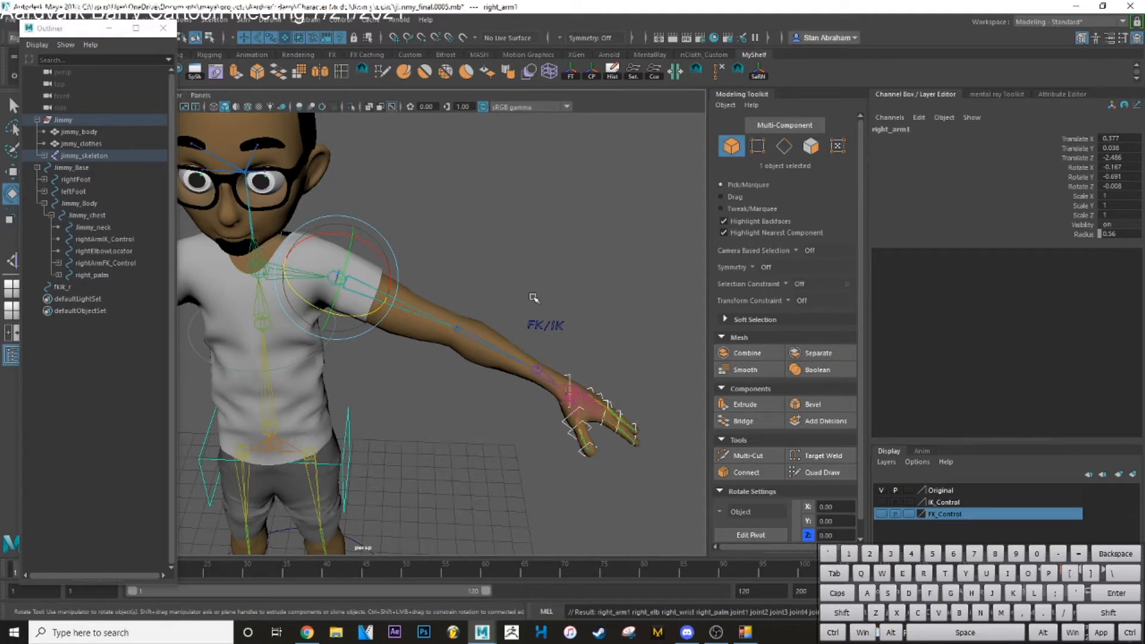
pyautogui.hotkey('ctrl', '1')
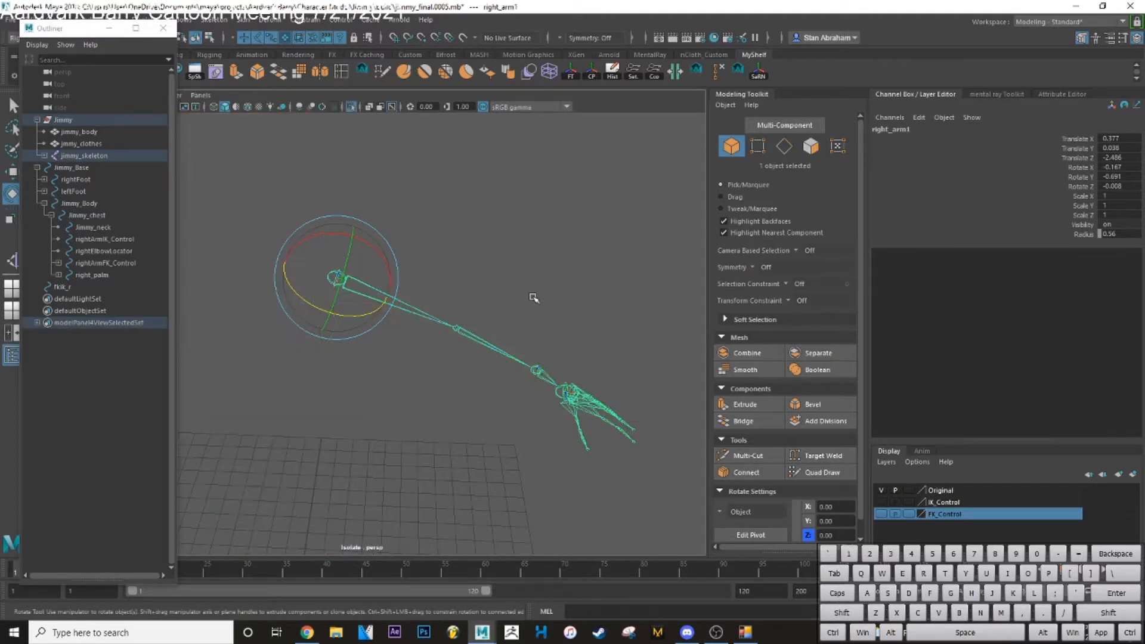
# Delete the right_palm joint and its finger joints from the duplicated arm chain
pyautogui.click(533, 291)
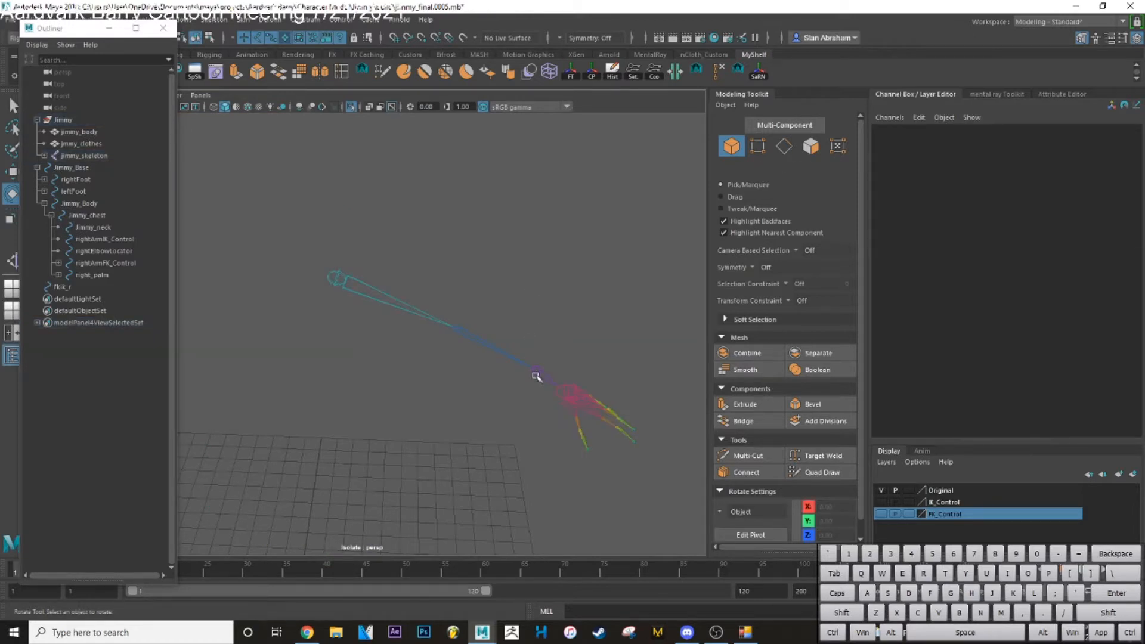
pyautogui.click(566, 387)
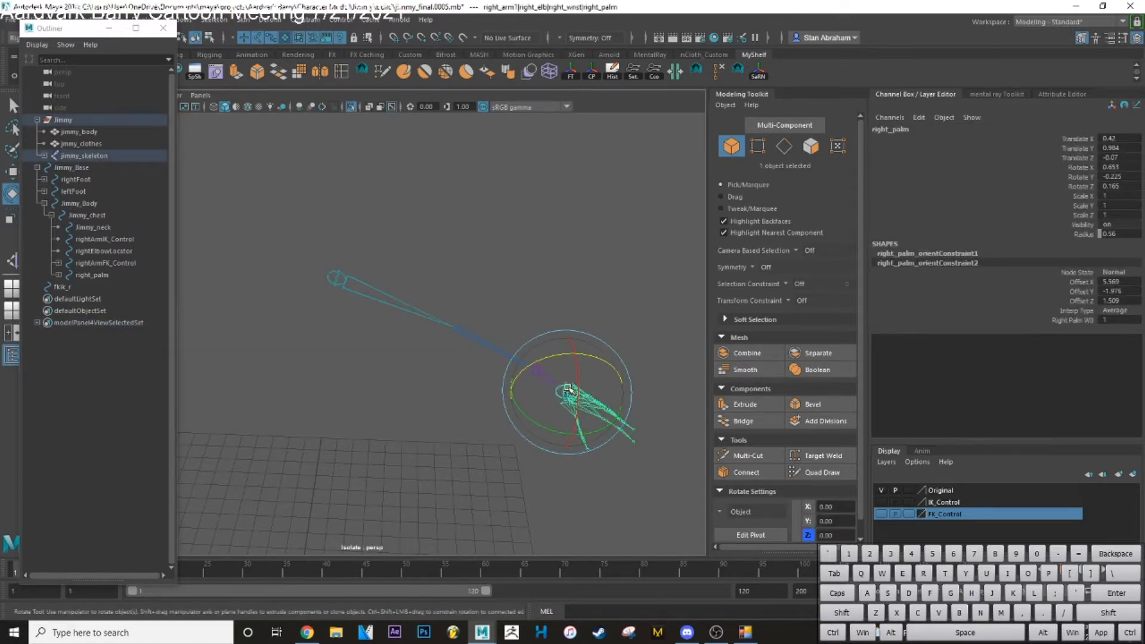
pyautogui.press('Delete')
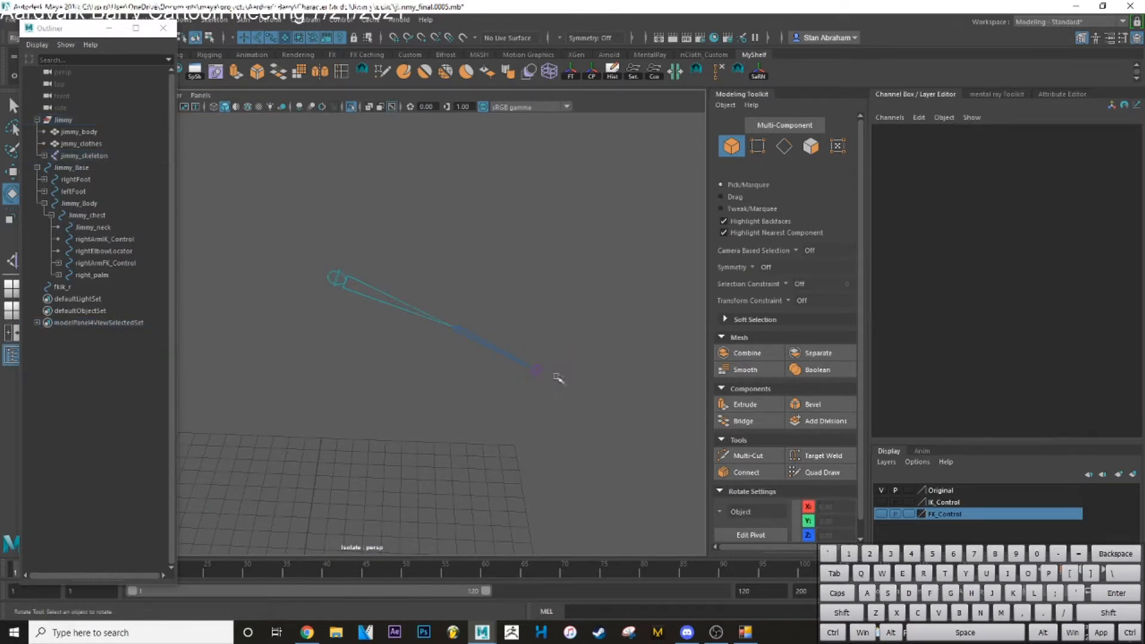
# Unparent the duplicated arm chain from the skeleton hierarchy
pyautogui.click(338, 279)
pyautogui.moveTo(56, 26); pyautogui.dragTo(57, 73)
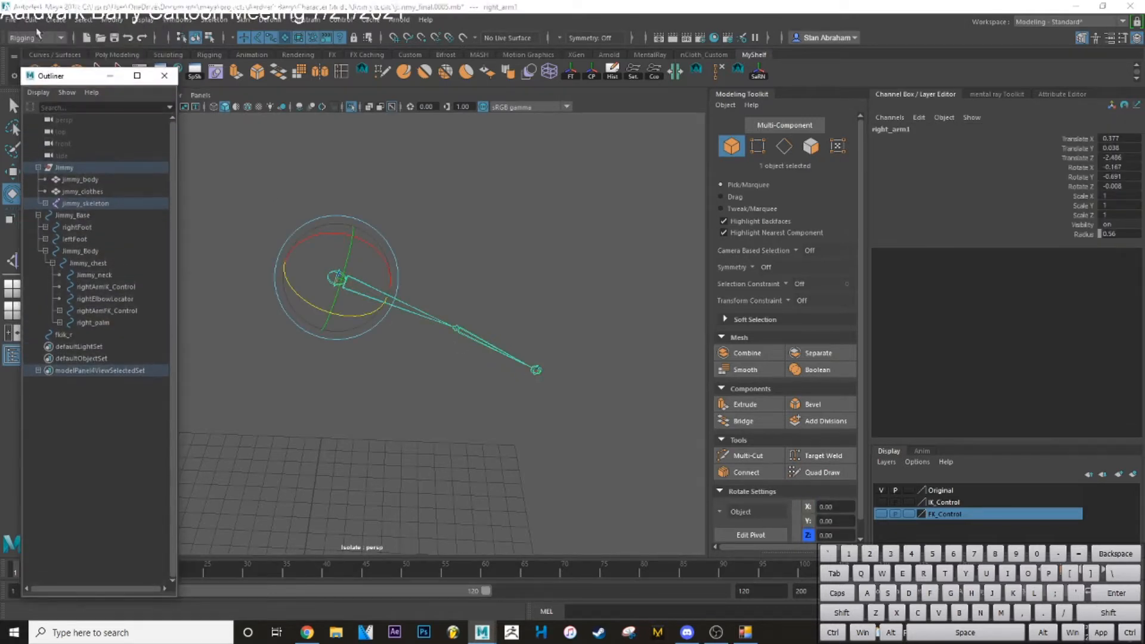
pyautogui.click(33, 19)
pyautogui.click(59, 300)
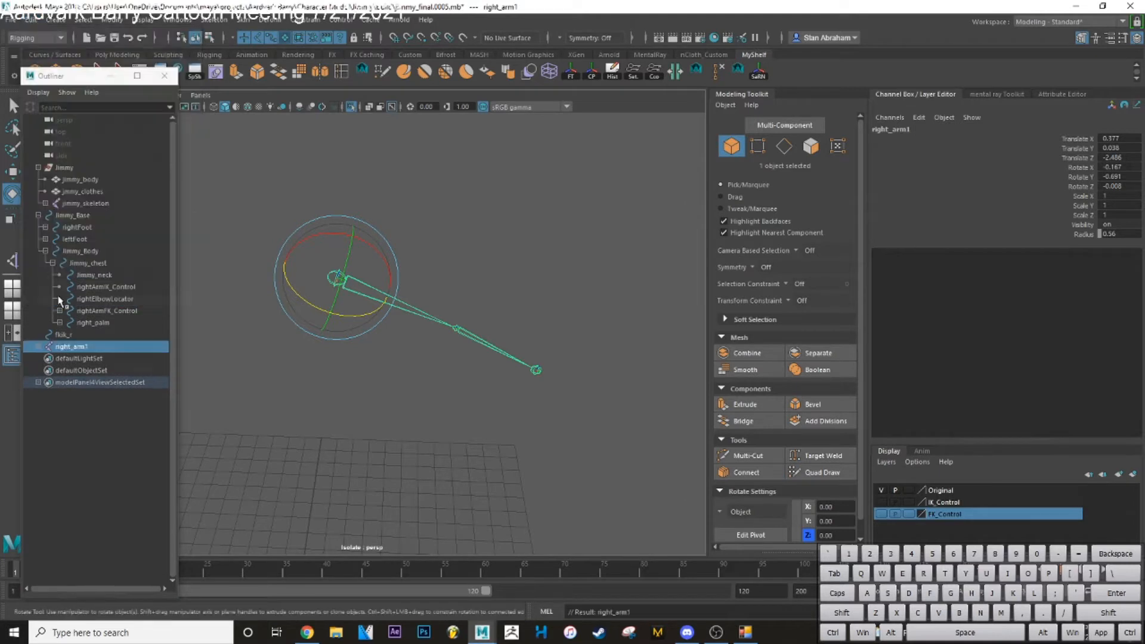
# Rename the root joint of the duplicated arm chain to right_armIK
pyautogui.doubleClick(76, 348)
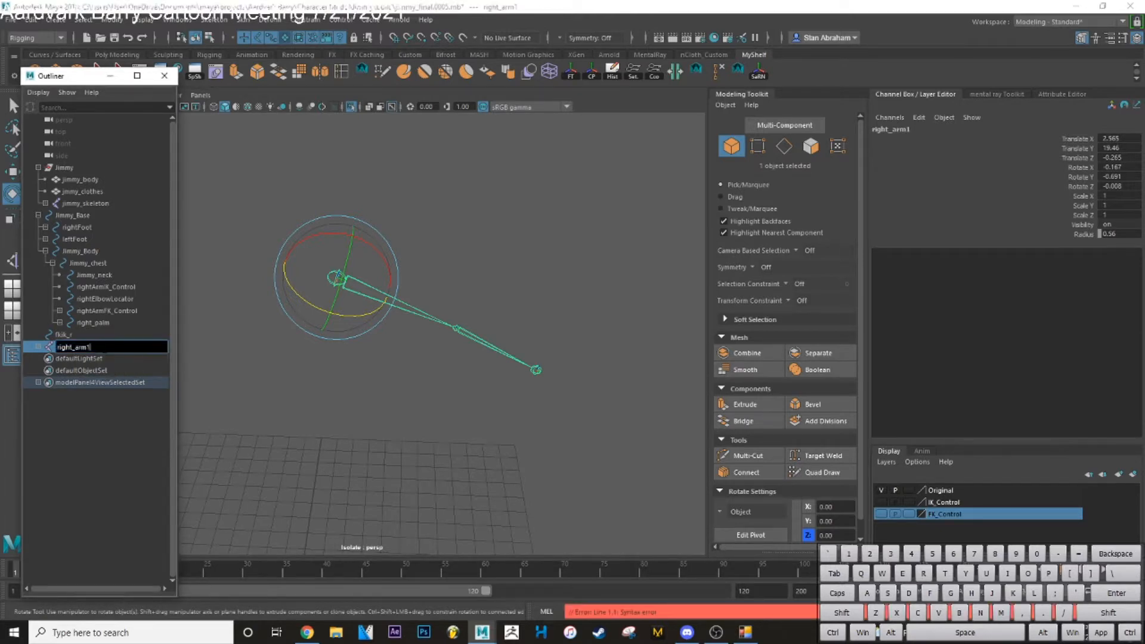
pyautogui.press('BackSpace')
pyautogui.write('IK')
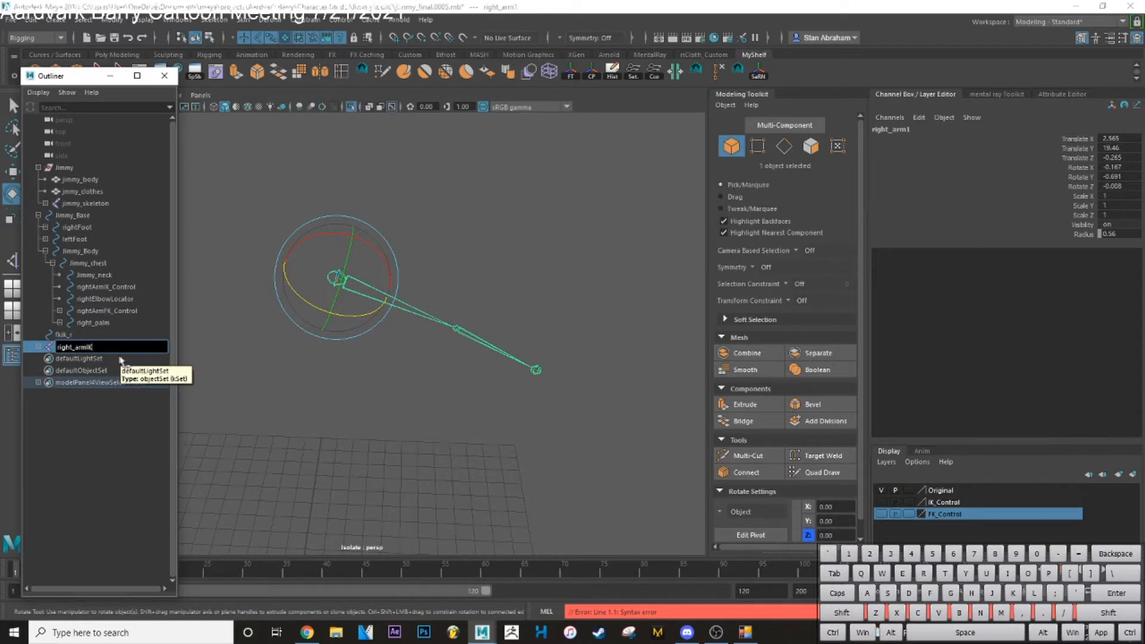
pyautogui.press('Return')
# Append the IK suffix to the elbow and wrist joint names under right_armIK, collapse the hierarchy and exit isolation
pyautogui.click(38, 346)
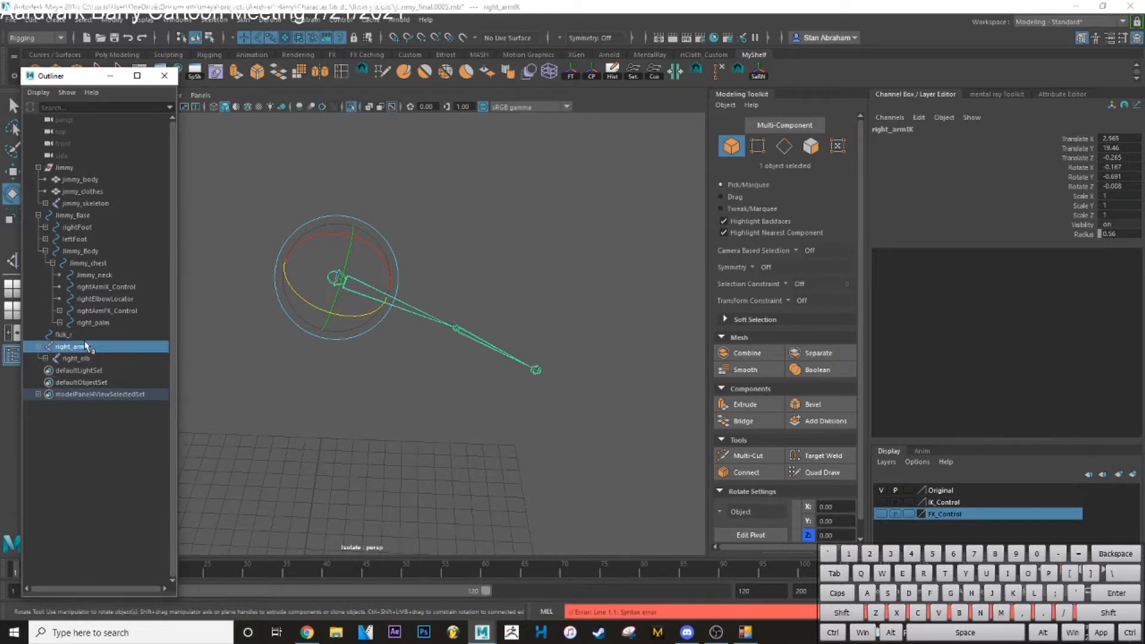
pyautogui.doubleClick(87, 347)
pyautogui.moveTo(87, 347); pyautogui.dragTo(93, 356)
pyautogui.hotkey('ctrl', 'c')
pyautogui.doubleClick(92, 359)
pyautogui.click(94, 359)
pyautogui.hotkey('ctrl', 'v')
pyautogui.click(45, 358)
pyautogui.doubleClick(100, 370)
pyautogui.click(107, 370)
pyautogui.hotkey('ctrl', 'v')
pyautogui.click(98, 359)
pyautogui.click(97, 348)
pyautogui.click(99, 368)
pyautogui.click(98, 363)
pyautogui.click(42, 347)
pyautogui.click(39, 347)
pyautogui.hotkey('ctrl', '1')
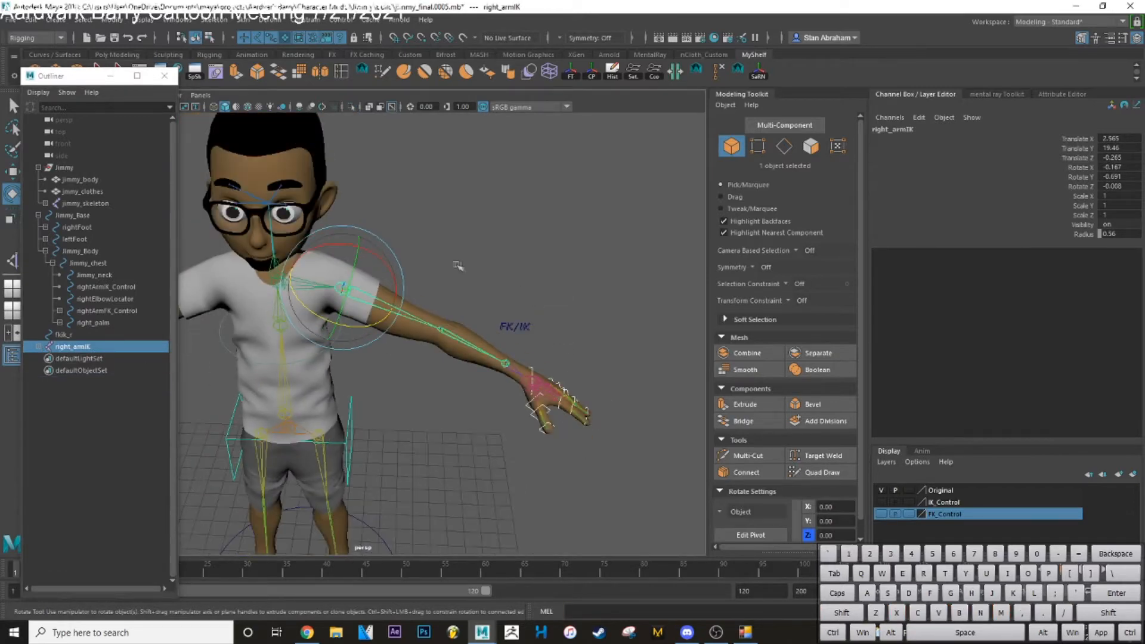
# Try moving the right_armIK chain along Z away from the original arm, and undo the move
pyautogui.keyDown('alt'); pyautogui.moveTo(465, 268); pyautogui.dragTo(430, 331); pyautogui.keyUp('alt')
pyautogui.press('w')
pyautogui.moveTo(339, 322); pyautogui.dragTo(391, 280)
pyautogui.hotkey('ctrl', 'z')
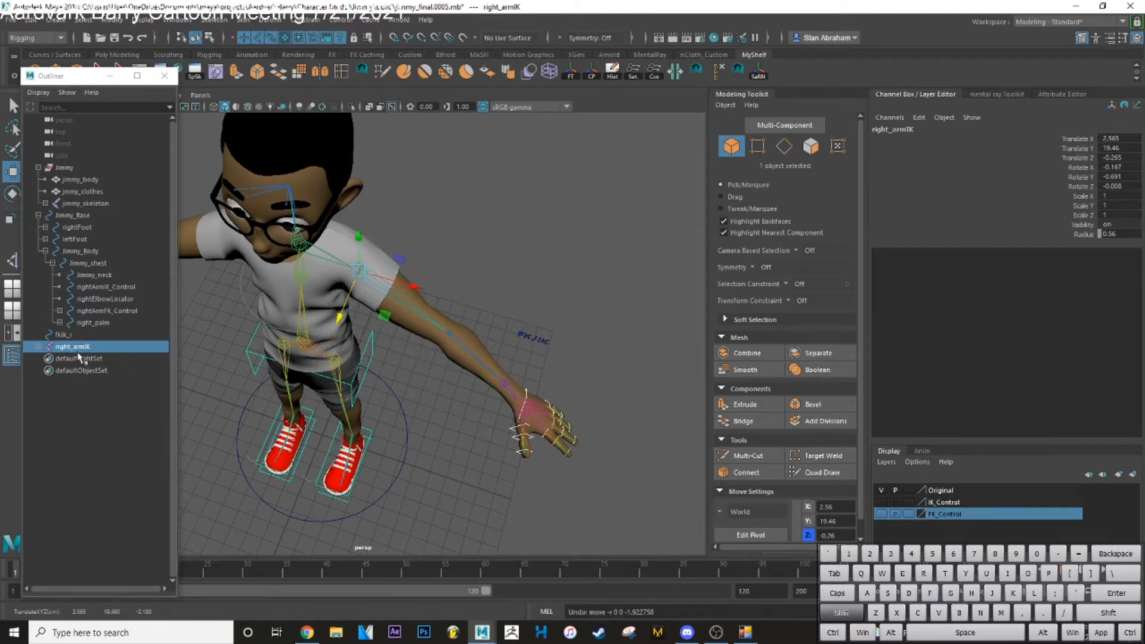
# Duplicate the right_armIK chain and replace IK with FK in all joint names of the copy's hierarchy
pyautogui.hotkey('shift', 'd')
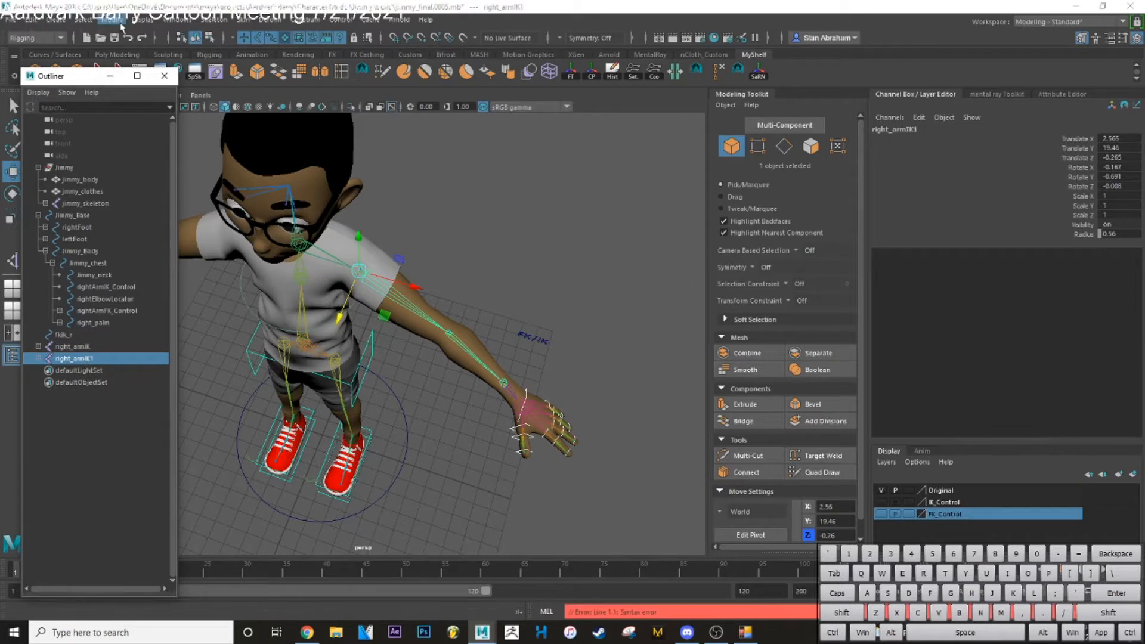
pyautogui.click(120, 22)
pyautogui.click(179, 215)
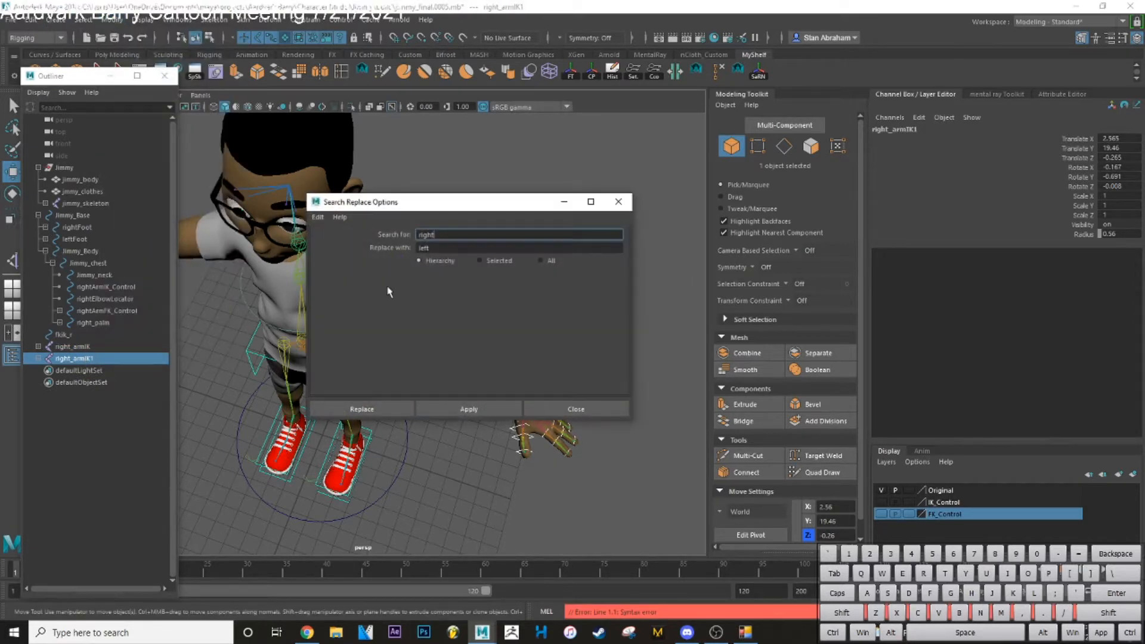
pyautogui.write('IK')
pyautogui.press('Tab')
pyautogui.write('FK')
pyautogui.press('Return')
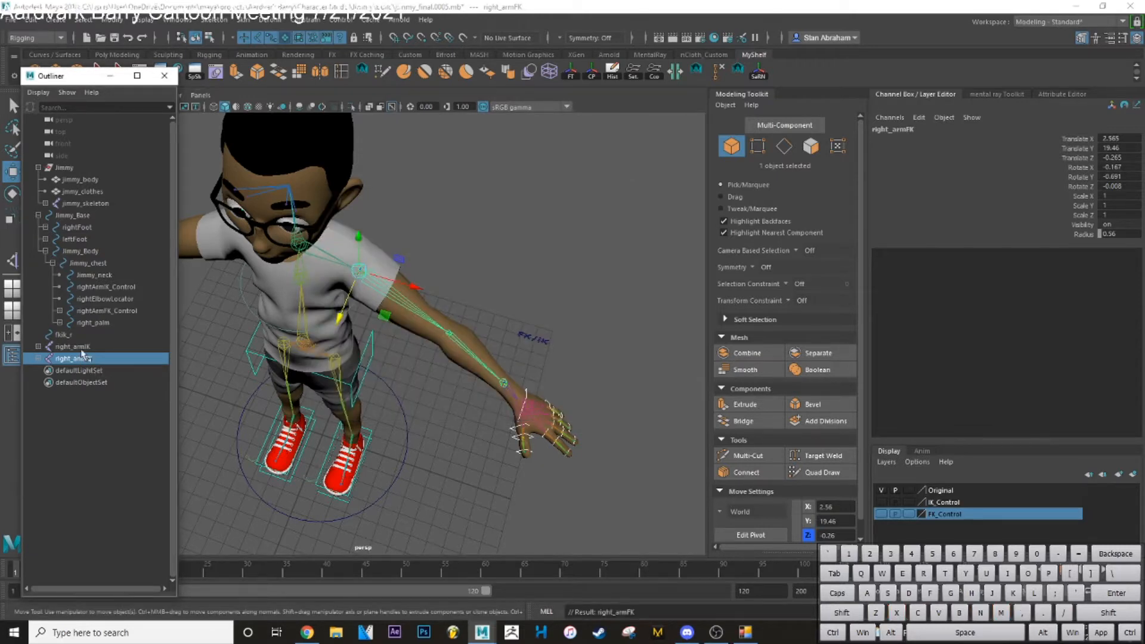
# Isolate the right_armIK and right_armFK chains and try moving right_armIK to check that they are separate
pyautogui.hotkey('ctrl', '1')
pyautogui.click(465, 285)
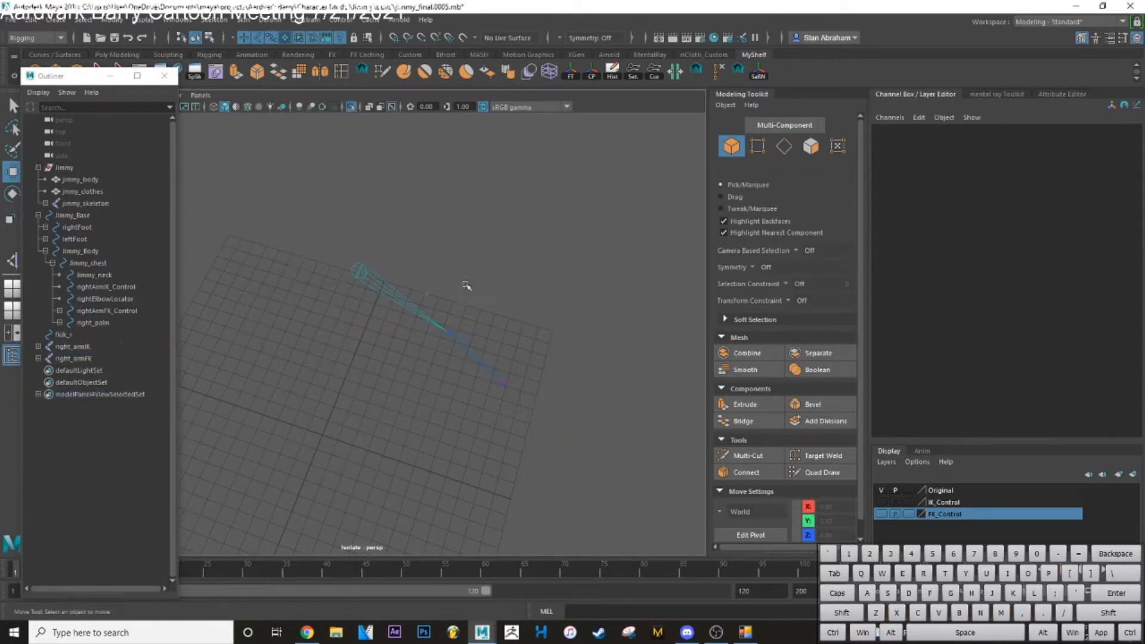
pyautogui.click(85, 345)
pyautogui.moveTo(335, 321); pyautogui.dragTo(319, 354)
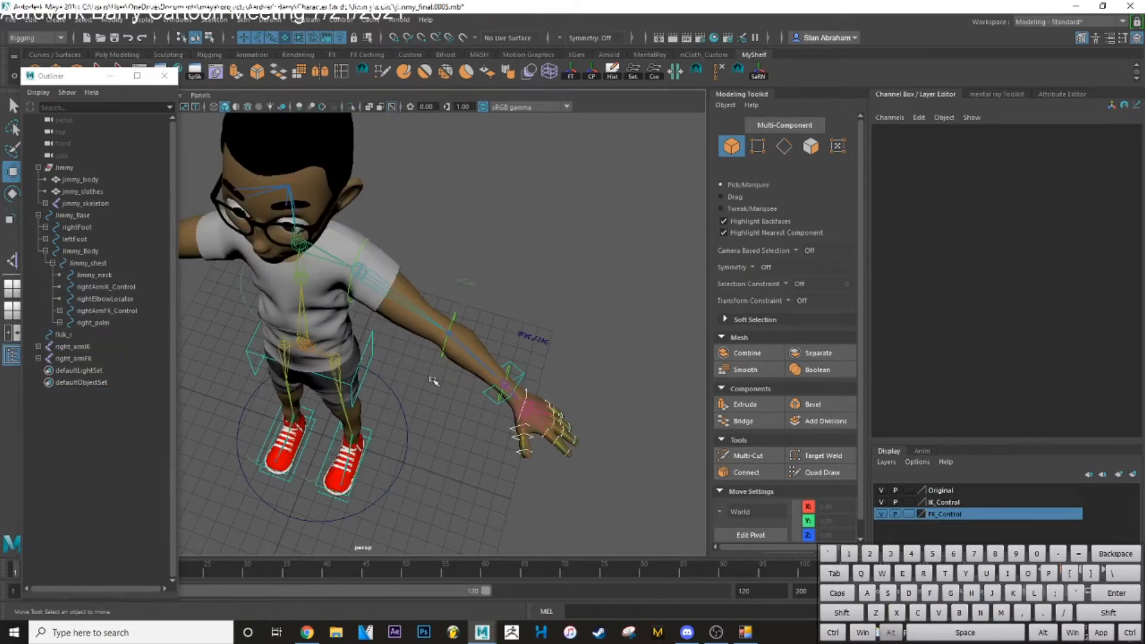
# Isolate the right_armIK chain and show the IK_Control and FK_Control display layers
pyautogui.moveTo(433, 381)
pyautogui.keyDown('alt'); pyautogui.mouseDown()
pyautogui.moveTo(442, 398)
pyautogui.moveTo(432, 359)
pyautogui.mouseUp(); pyautogui.keyUp('alt')
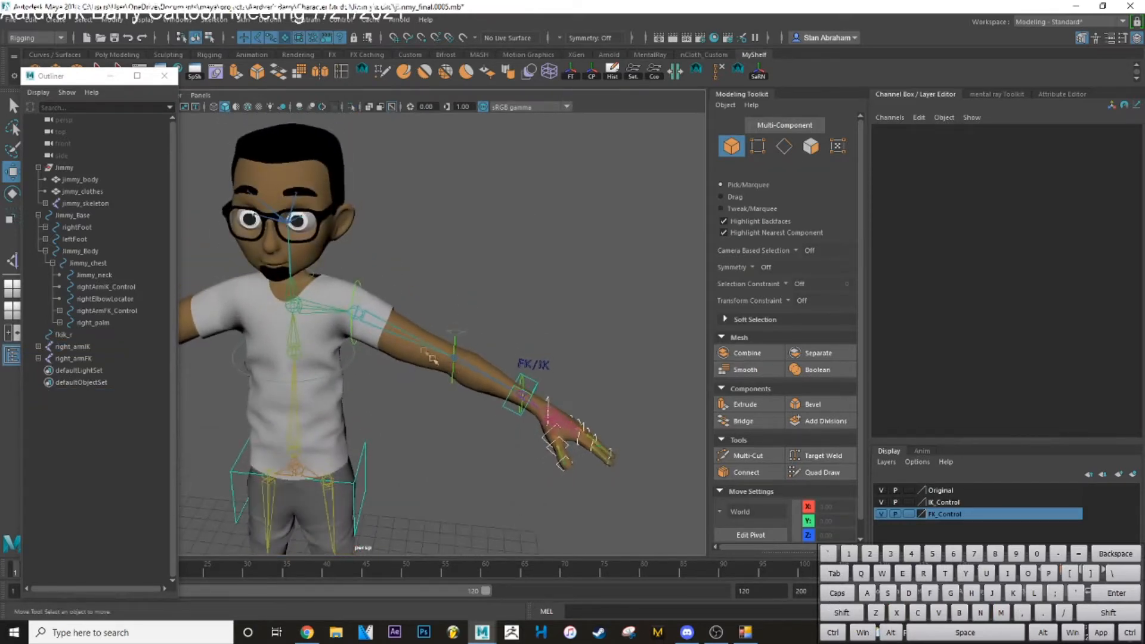
pyautogui.click(84, 358)
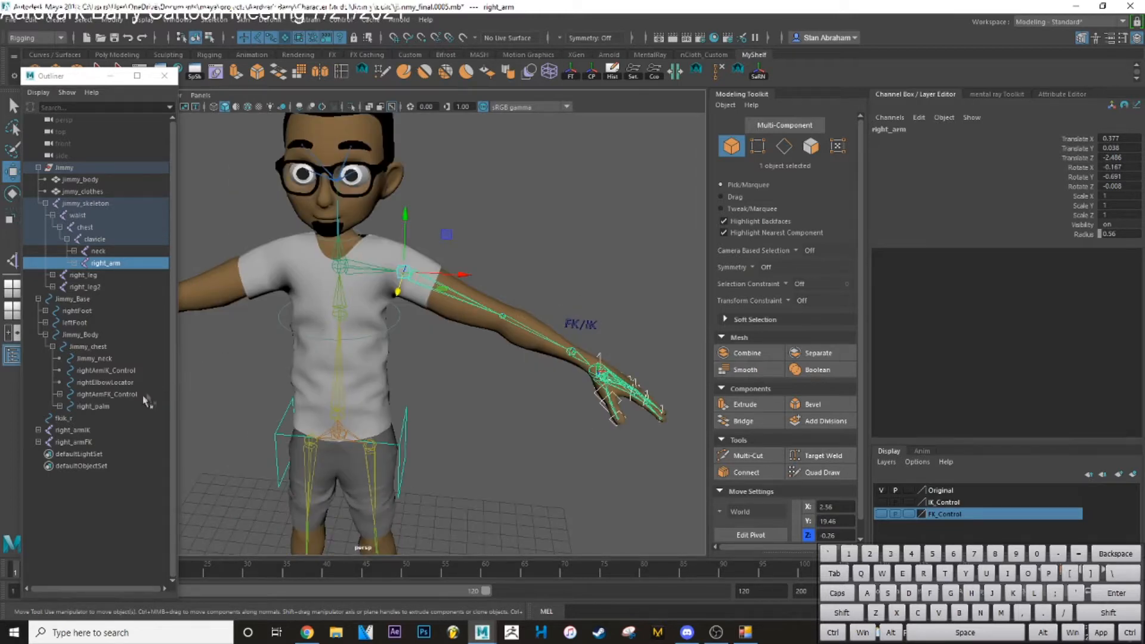
pyautogui.click(87, 434)
pyautogui.hotkey('ctrl', '1')
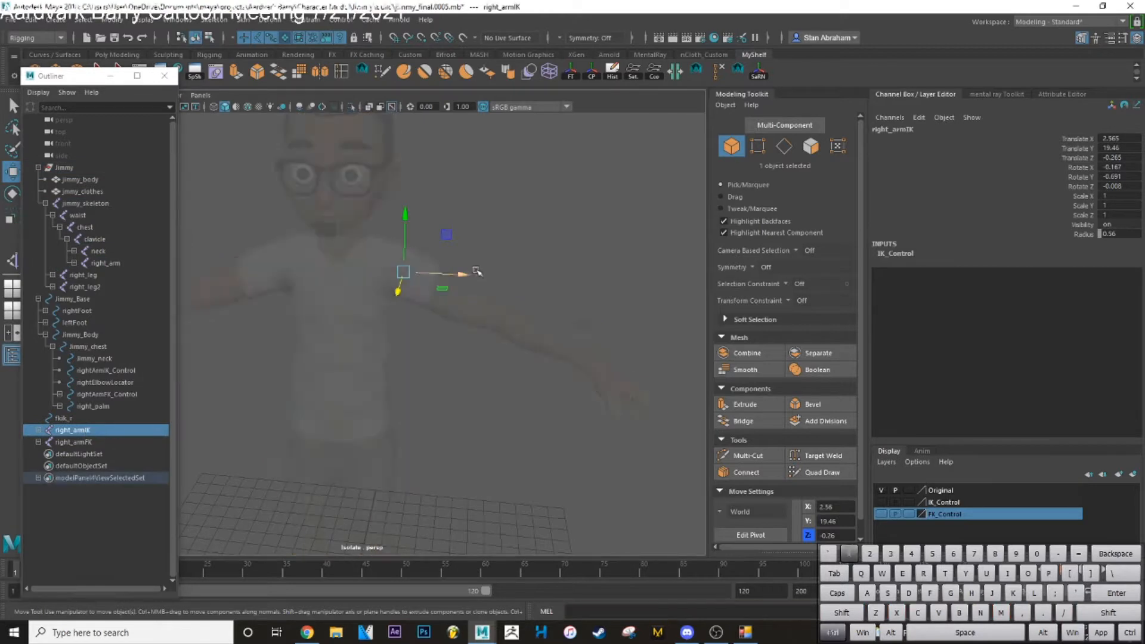
pyautogui.click(881, 503)
pyautogui.click(881, 514)
pyautogui.click(547, 264)
# Change the IK Handle tool's current solver, create an IK handle from the shoulder to the wrist of right_armIK, and exit isolation
pyautogui.click(214, 19)
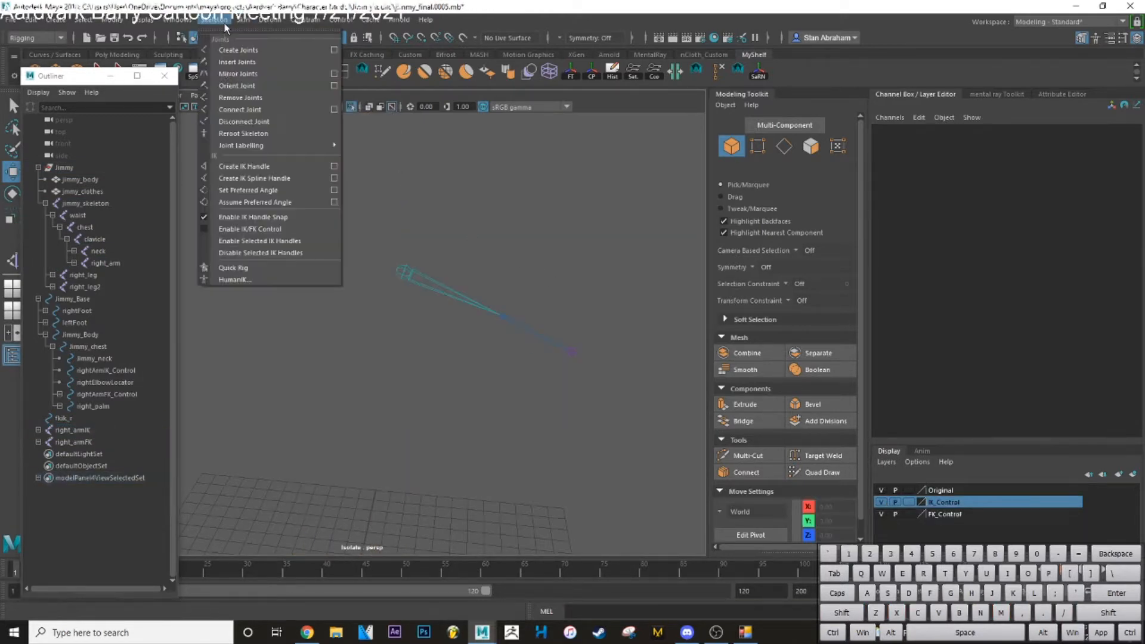
pyautogui.click(251, 167)
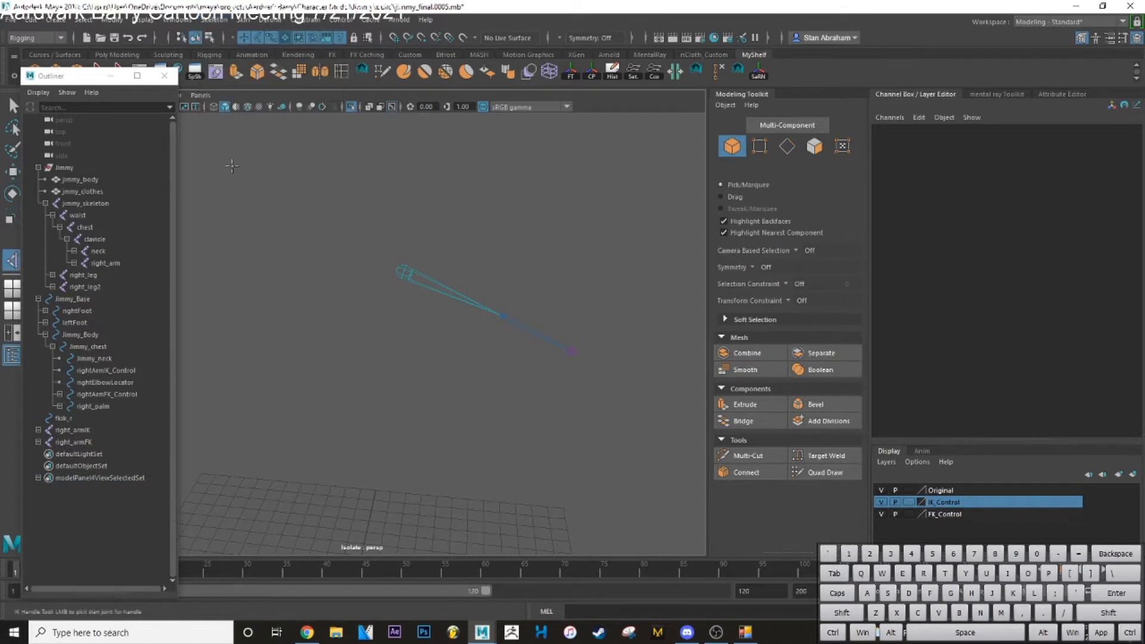
pyautogui.doubleClick(13, 260)
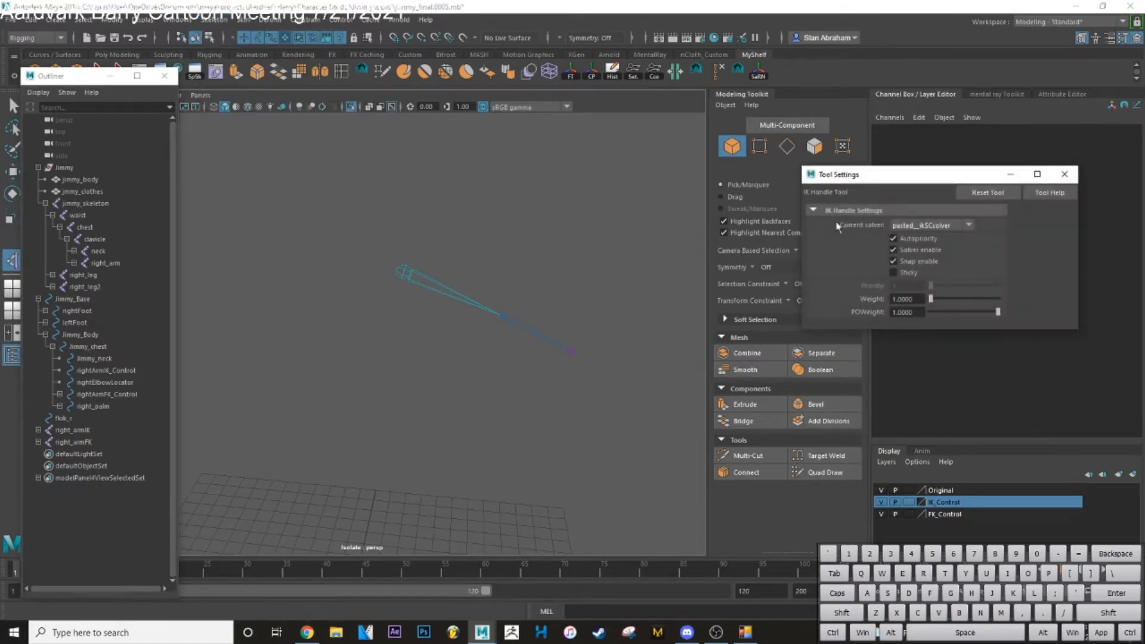
pyautogui.click(933, 226)
pyautogui.click(935, 245)
pyautogui.click(403, 271)
pyautogui.click(572, 351)
pyautogui.press('w')
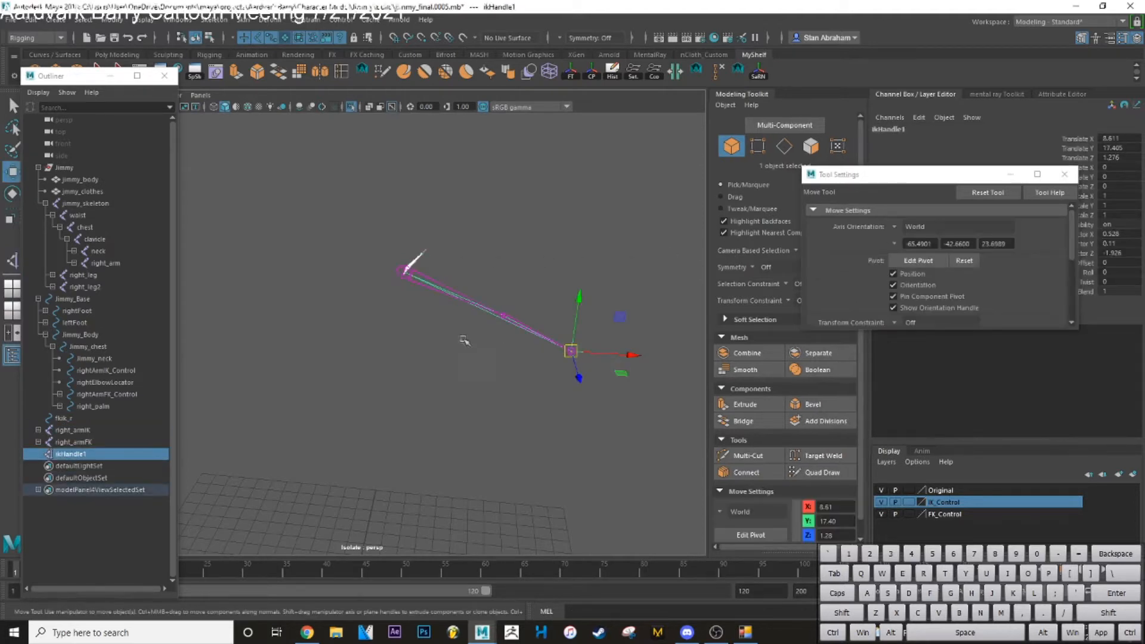
pyautogui.hotkey('ctrl', '1')
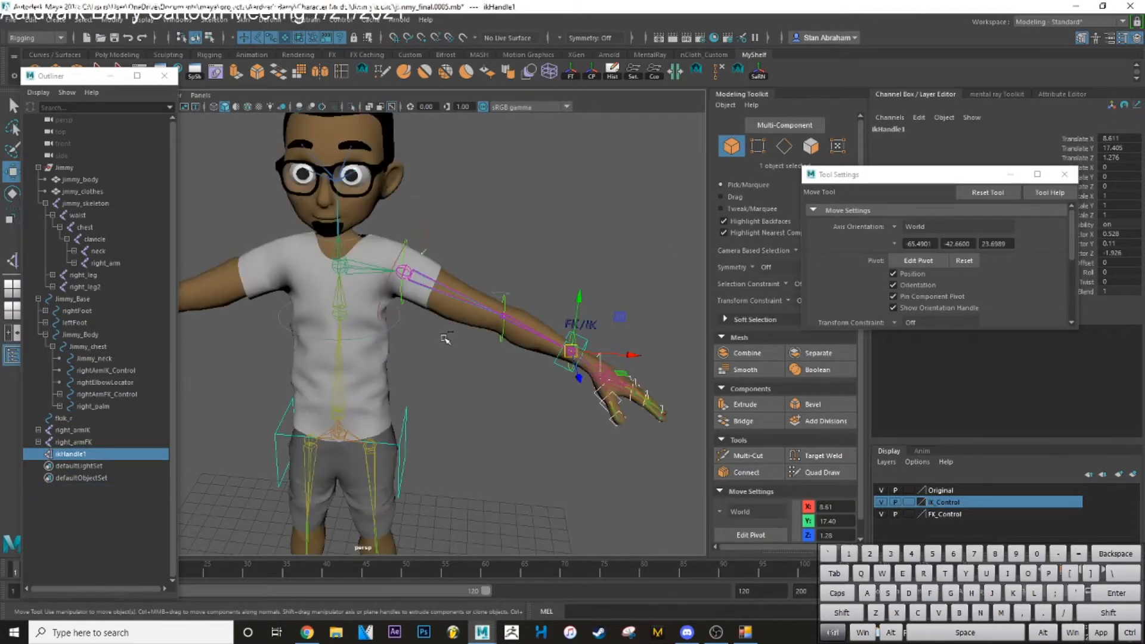
pyautogui.scroll(6, 638, 276)
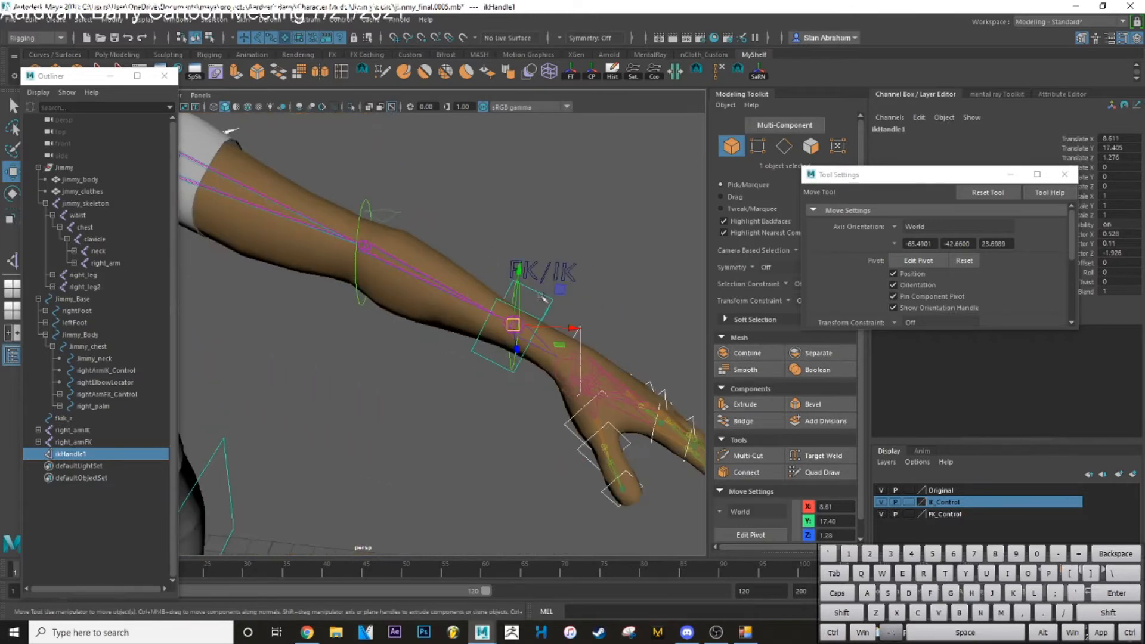
# Parent the new IK handle under rightArmIK_Control
pyautogui.keyDown('shift'); pyautogui.click(545, 296); pyautogui.keyUp('shift')
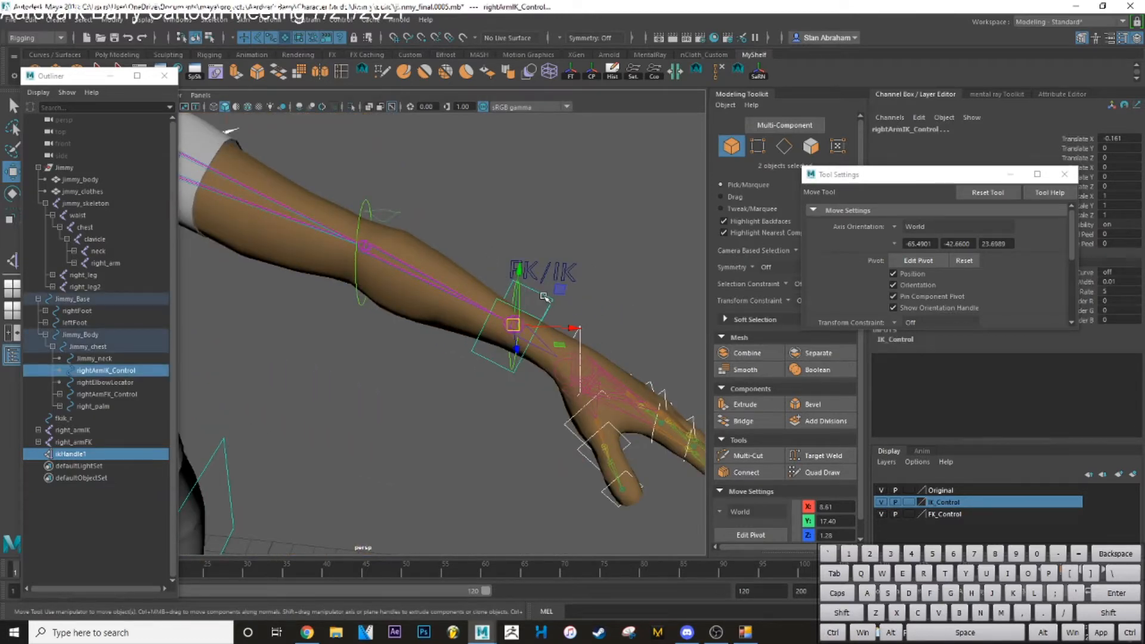
pyautogui.press('p')
pyautogui.keyDown('alt'); pyautogui.moveTo(522, 325); pyautogui.dragTo(528, 345); pyautogui.keyUp('alt')
pyautogui.click(616, 301)
pyautogui.click(561, 317)
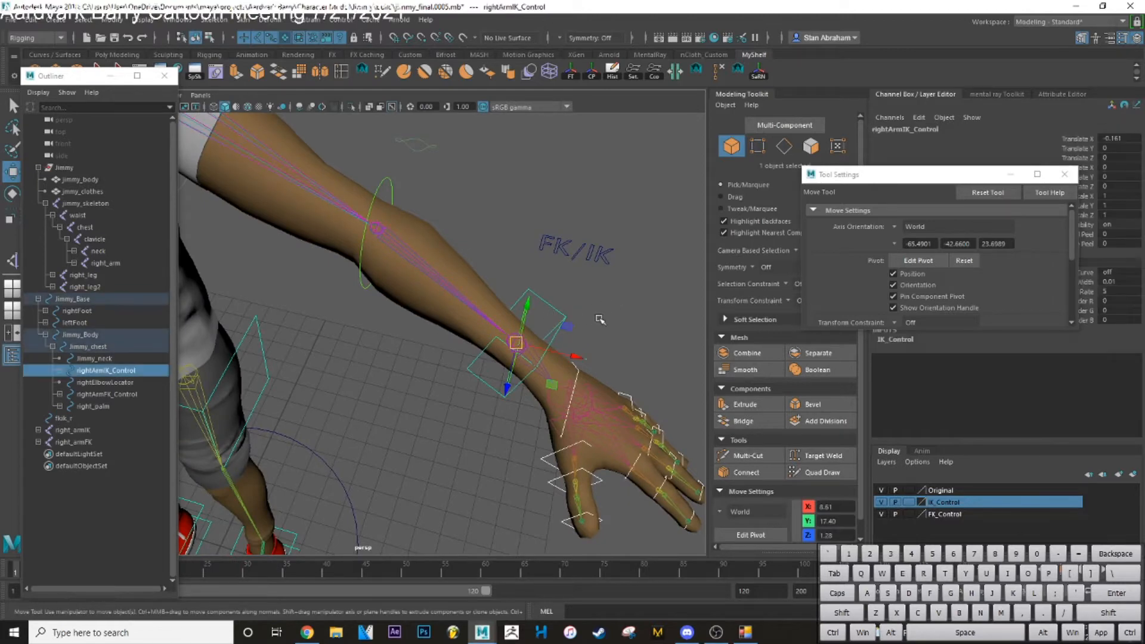
pyautogui.keyDown('alt'); pyautogui.moveTo(536, 324); pyautogui.dragTo(473, 346, button='right'); pyautogui.keyUp('alt')
pyautogui.keyDown('alt'); pyautogui.moveTo(473, 346); pyautogui.dragTo(401, 255); pyautogui.keyUp('alt')
pyautogui.hotkey('ctrl', 'z')
pyautogui.keyDown('alt'); pyautogui.moveTo(471, 262); pyautogui.dragTo(451, 301); pyautogui.keyUp('alt')
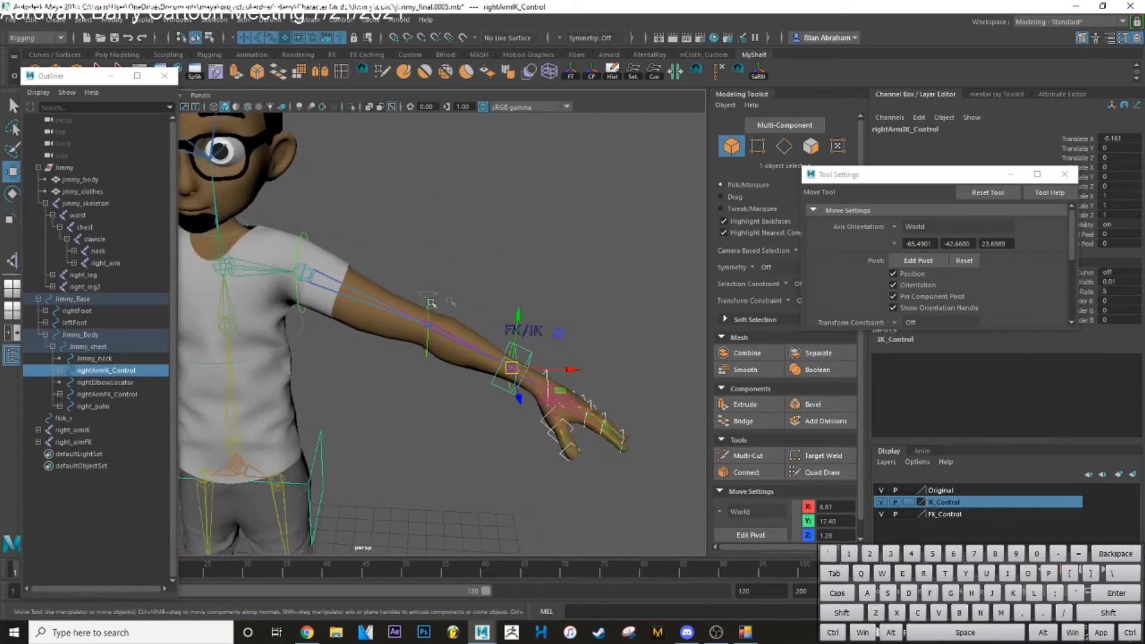
# Isolate the right_armFK chain together with rightArmFK_Control
pyautogui.click(81, 442)
pyautogui.middleClick(555, 303)
pyautogui.hotkey('ctrl', '1')
pyautogui.hotkey('ctrl', '1')
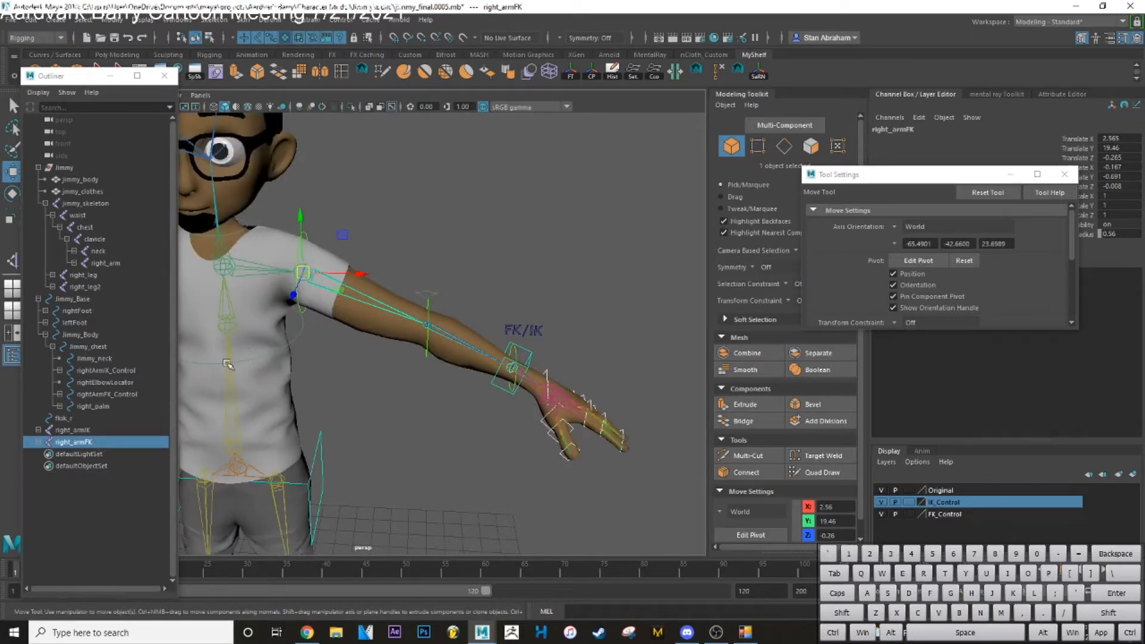
pyautogui.keyDown('shift'); pyautogui.click(304, 313); pyautogui.keyUp('shift')
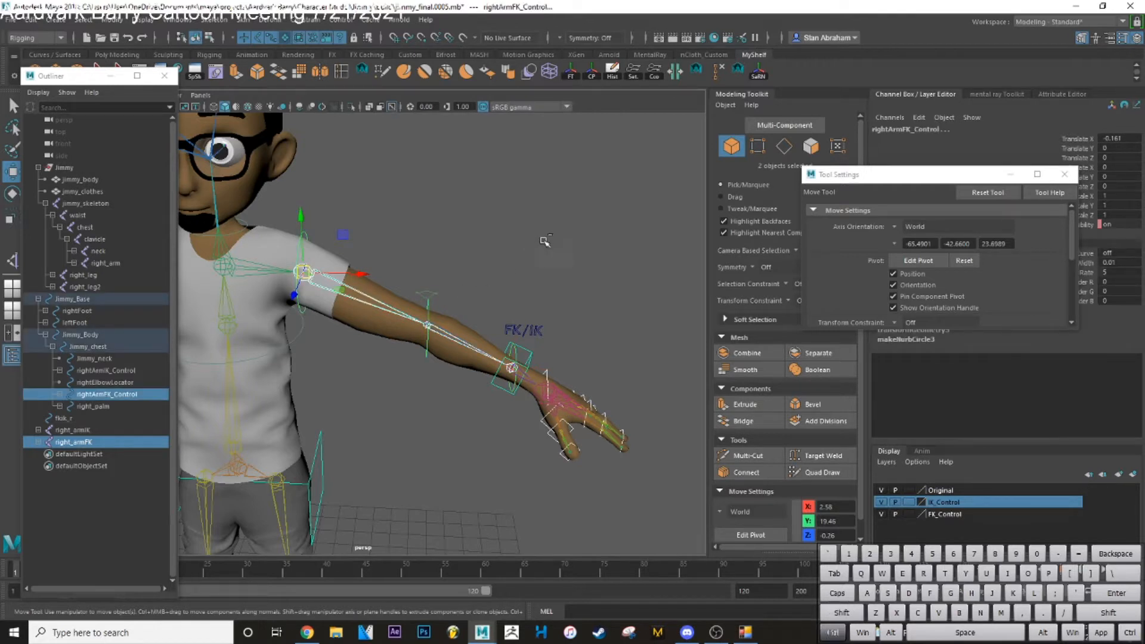
pyautogui.hotkey('ctrl', '1')
# Orient constrain the right_armFK joint to rightArmFK_Control
pyautogui.click(551, 239)
pyautogui.keyDown('alt'); pyautogui.moveTo(314, 239); pyautogui.dragTo(342, 238, button='middle'); pyautogui.keyUp('alt')
pyautogui.moveTo(316, 228); pyautogui.dragTo(347, 239)
pyautogui.keyDown('shift'); pyautogui.moveTo(413, 291); pyautogui.dragTo(433, 328); pyautogui.keyUp('shift')
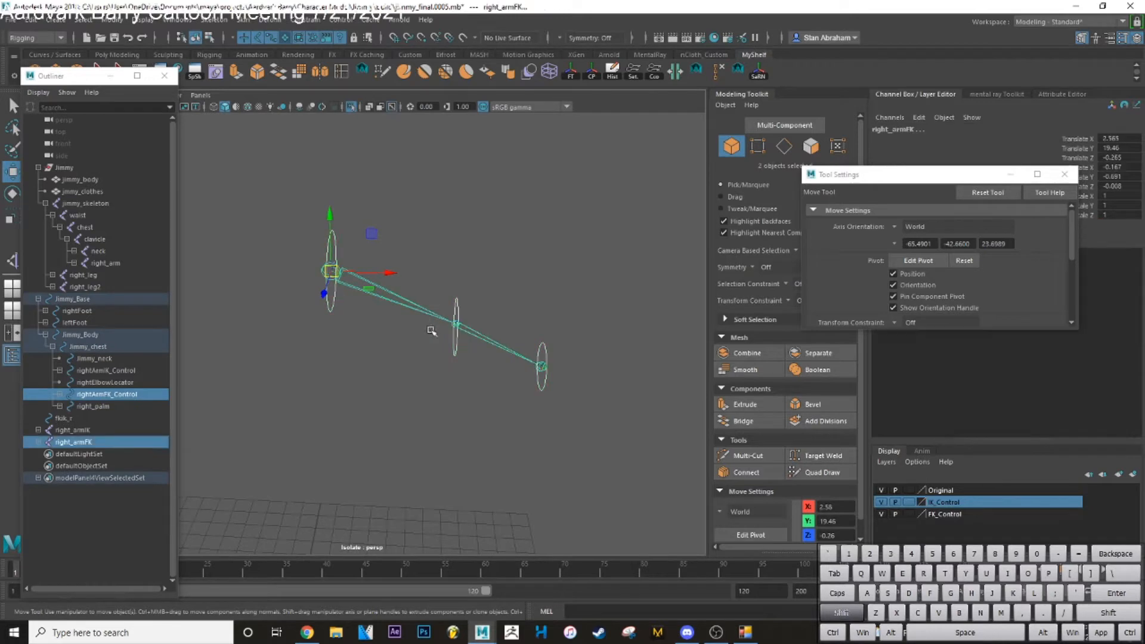
pyautogui.click(271, 20)
pyautogui.click(440, 204)
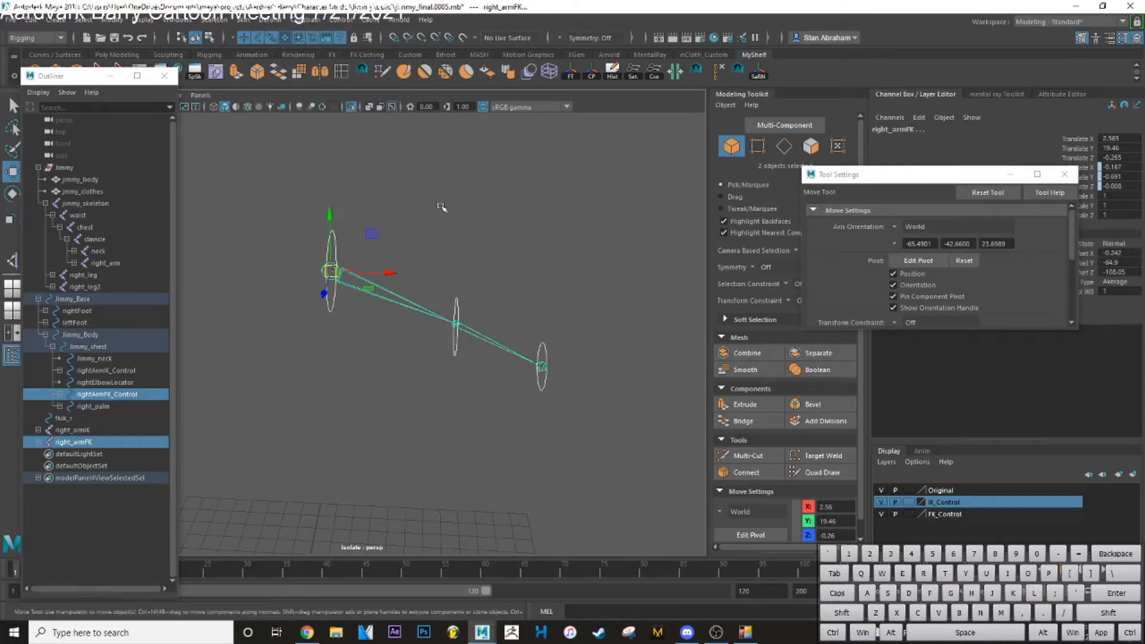
# Orient constrain the FK elbow and wrist joints to their matching FK controls and exit isolation
pyautogui.click(448, 301)
pyautogui.keyDown('shift'); pyautogui.click(454, 306); pyautogui.keyUp('shift')
pyautogui.keyDown('shift'); pyautogui.click(522, 356); pyautogui.keyUp('shift')
pyautogui.press('g')
pyautogui.click(551, 347)
pyautogui.click(545, 347)
pyautogui.press('q')
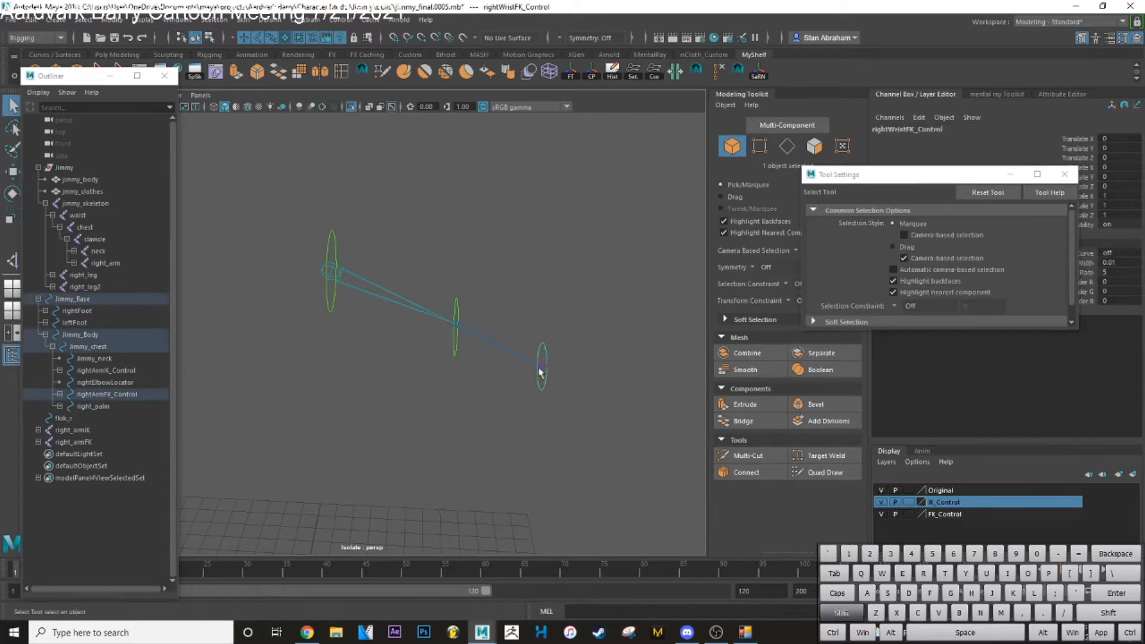
pyautogui.keyDown('shift'); pyautogui.click(542, 366); pyautogui.keyUp('shift')
pyautogui.click(576, 322)
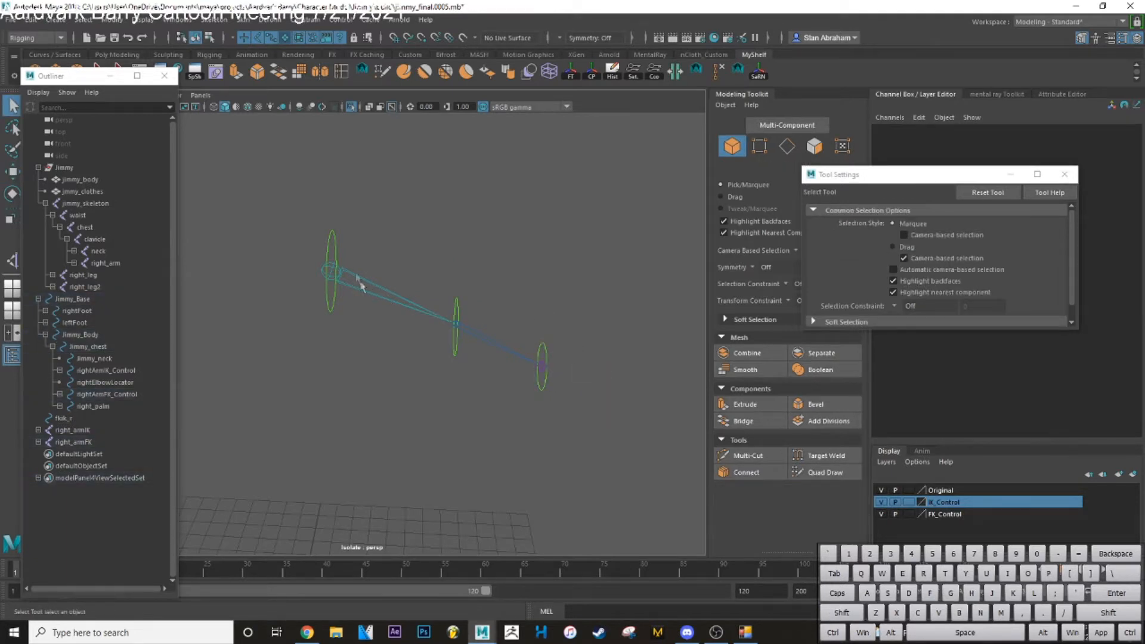
pyautogui.hotkey('ctrl', '1')
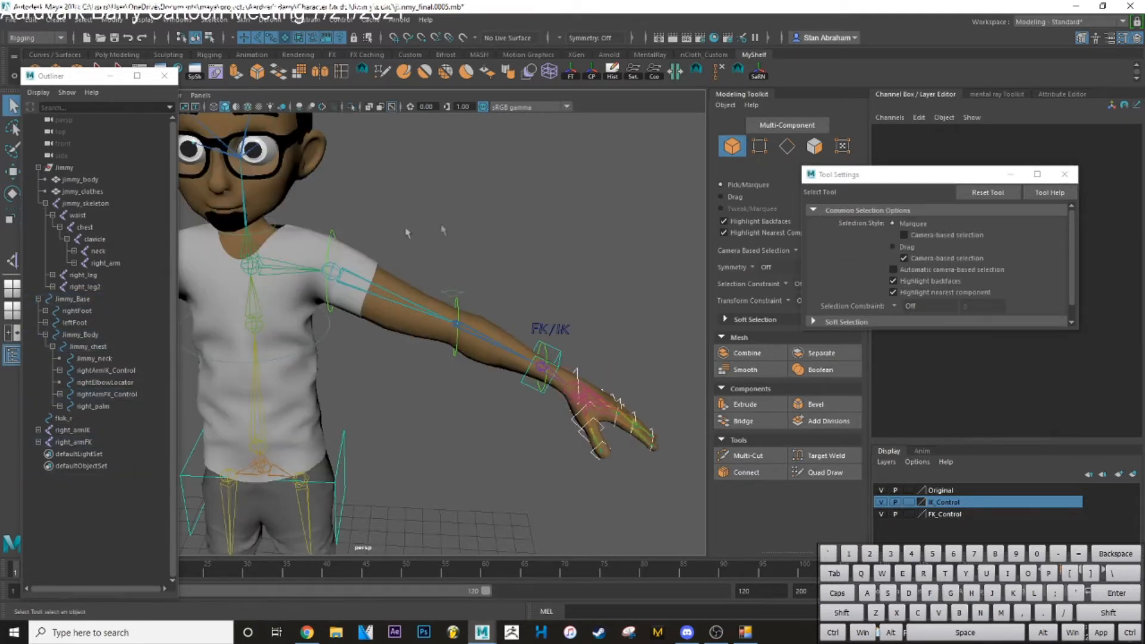
# Test the FK chain by rotating rightArmFK_Control about -70° in Y, and undo the rotation
pyautogui.click(332, 237)
pyautogui.press('e')
pyautogui.moveTo(352, 256); pyautogui.dragTo(320, 302)
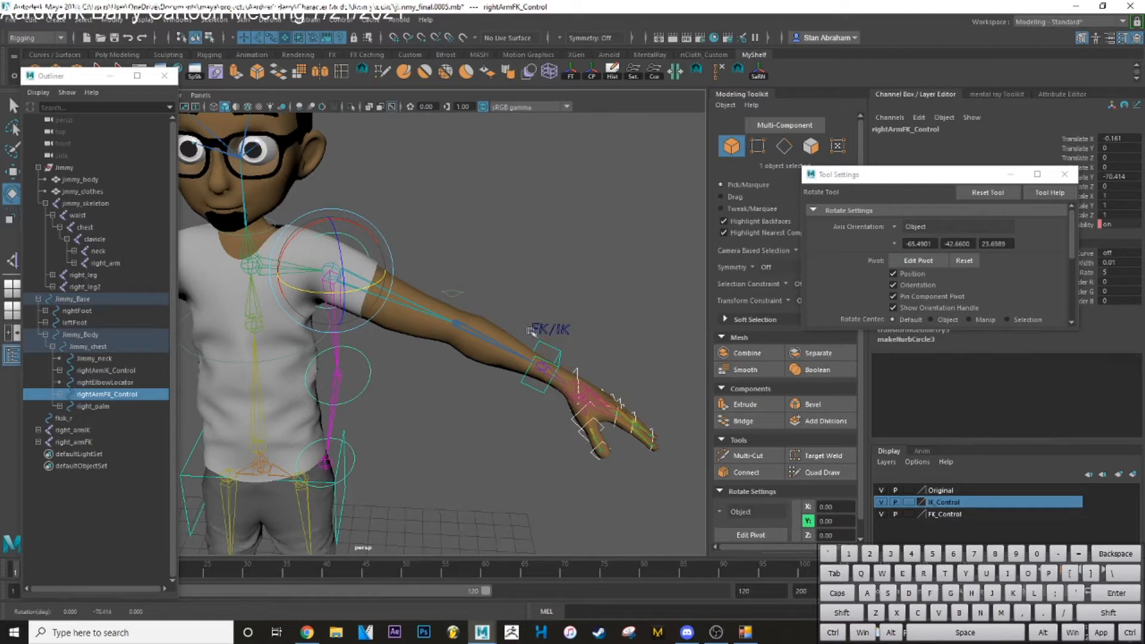
pyautogui.hotkey('ctrl', 'z')
# Test both chains by raising rightArmIK_Control about 3.9 units and rotating rightArmFK_Control about -57° in Y, and restore the pose
pyautogui.press('q')
pyautogui.click(546, 349)
pyautogui.click(558, 348)
pyautogui.press('w')
pyautogui.moveTo(536, 361); pyautogui.dragTo(496, 208)
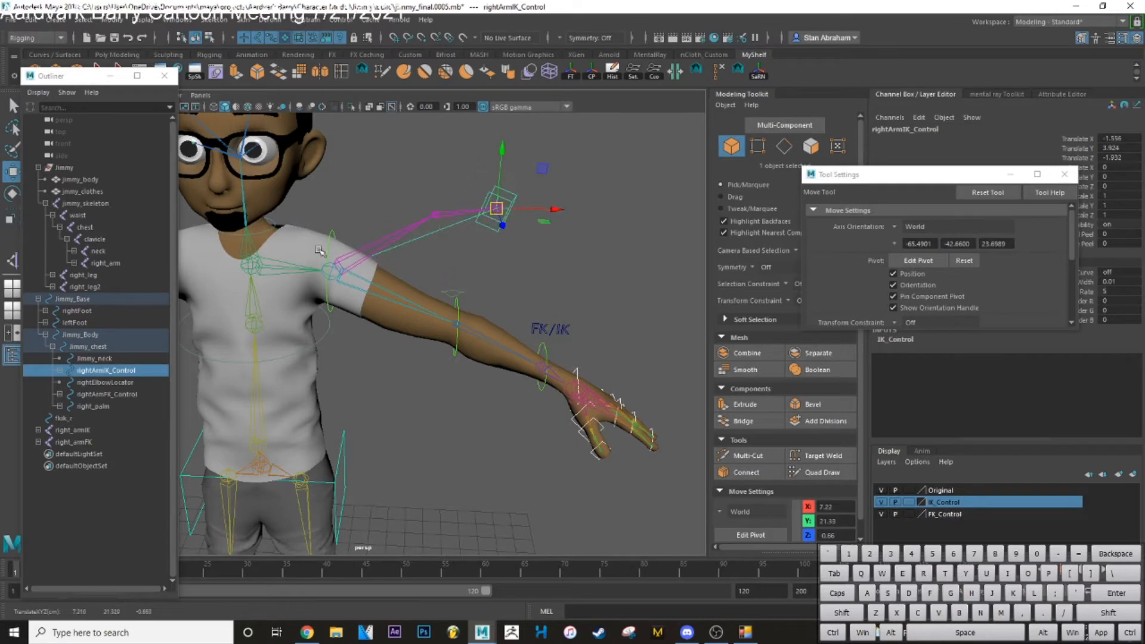
pyautogui.click(329, 236)
pyautogui.press('e')
pyautogui.keyDown('alt'); pyautogui.moveTo(494, 307); pyautogui.dragTo(308, 347); pyautogui.keyUp('alt')
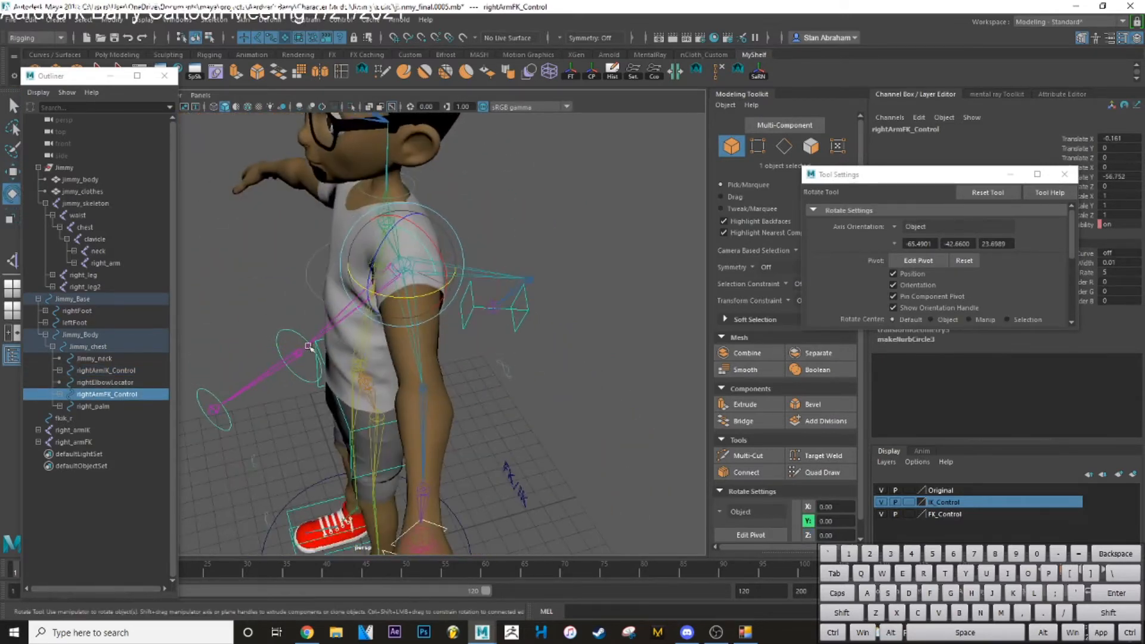
pyautogui.keyDown('alt'); pyautogui.moveTo(488, 292); pyautogui.dragTo(520, 258); pyautogui.keyUp('alt')
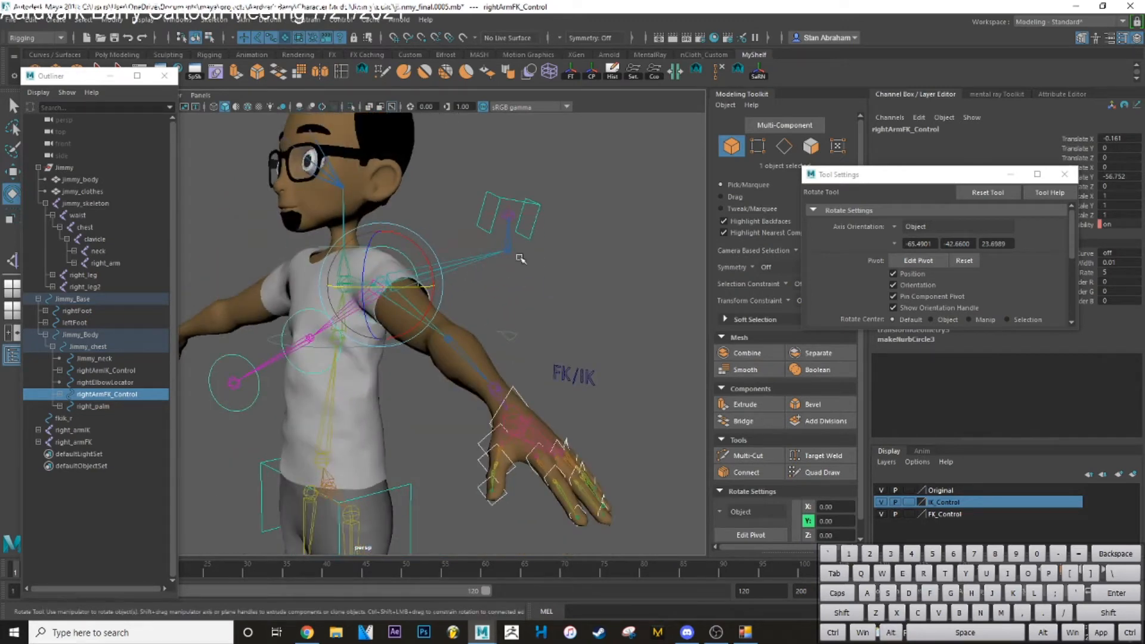
pyautogui.keyDown('alt'); pyautogui.moveTo(512, 360); pyautogui.dragTo(424, 258); pyautogui.keyUp('alt')
pyautogui.click(439, 226)
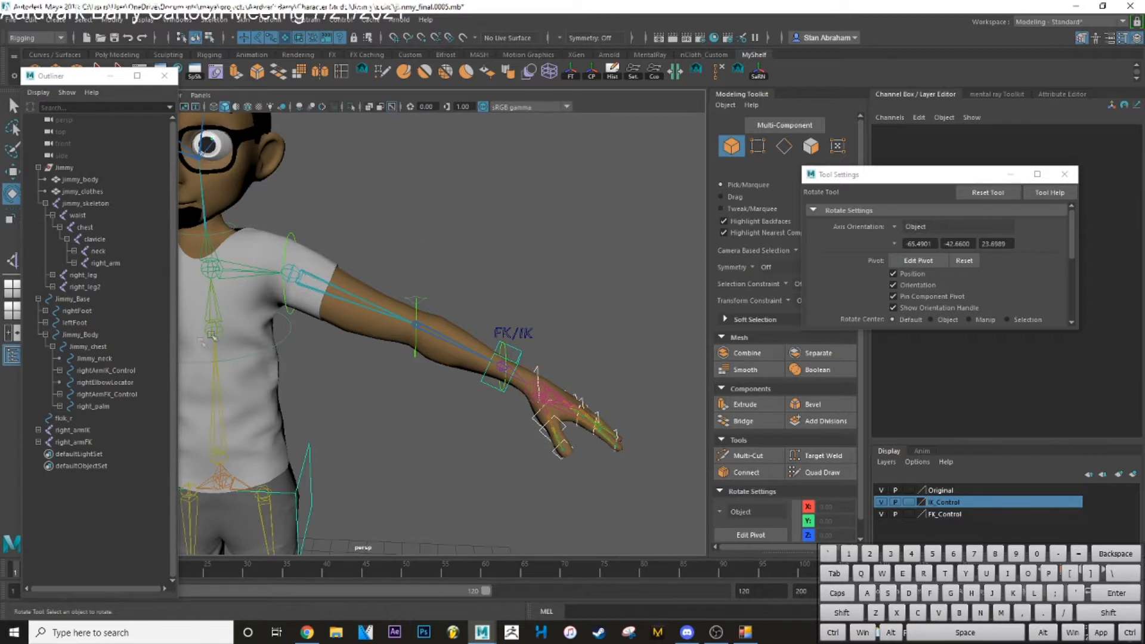
# Expand the IK, FK and original right arm hierarchies and orient constrain right_arm to both right_armFK and right_armIK
pyautogui.click(38, 442)
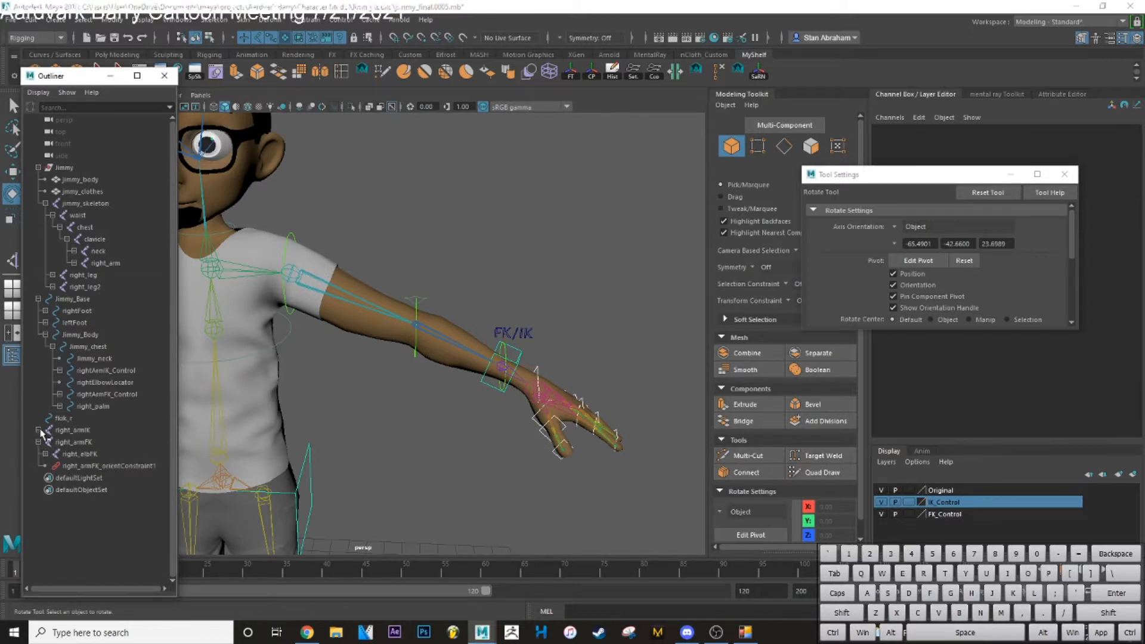
pyautogui.click(38, 429)
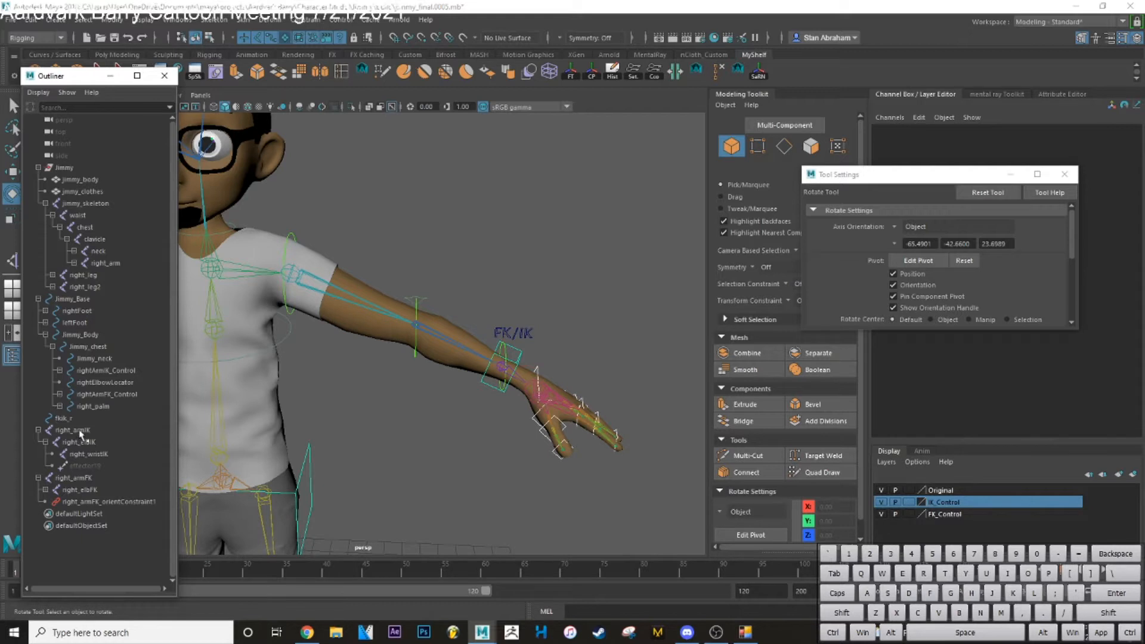
pyautogui.click(46, 489)
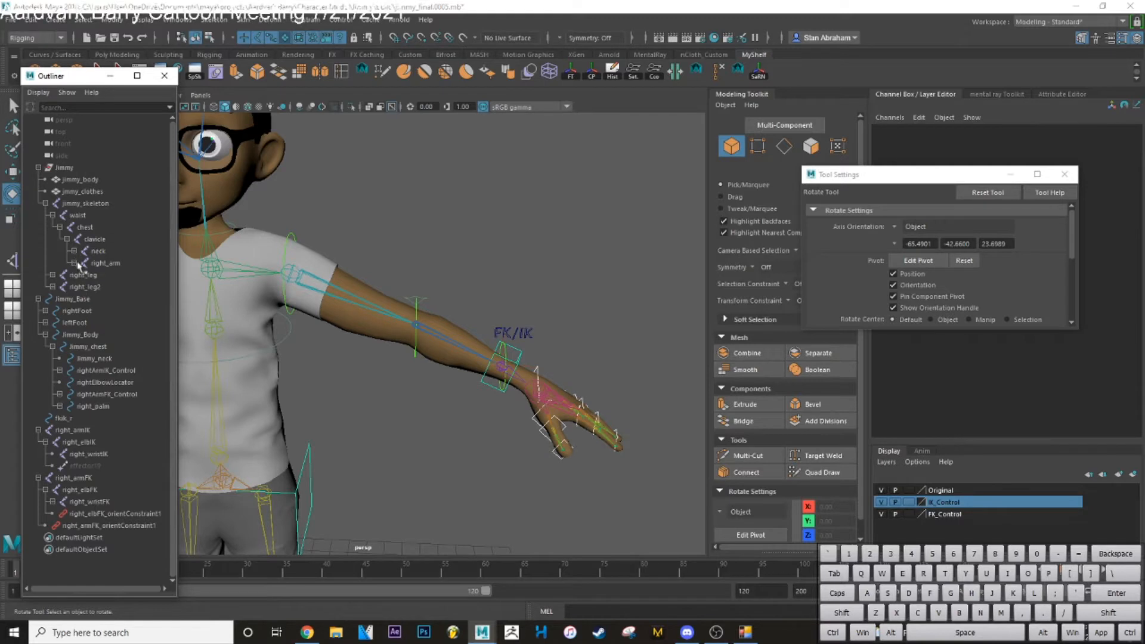
pyautogui.click(73, 262)
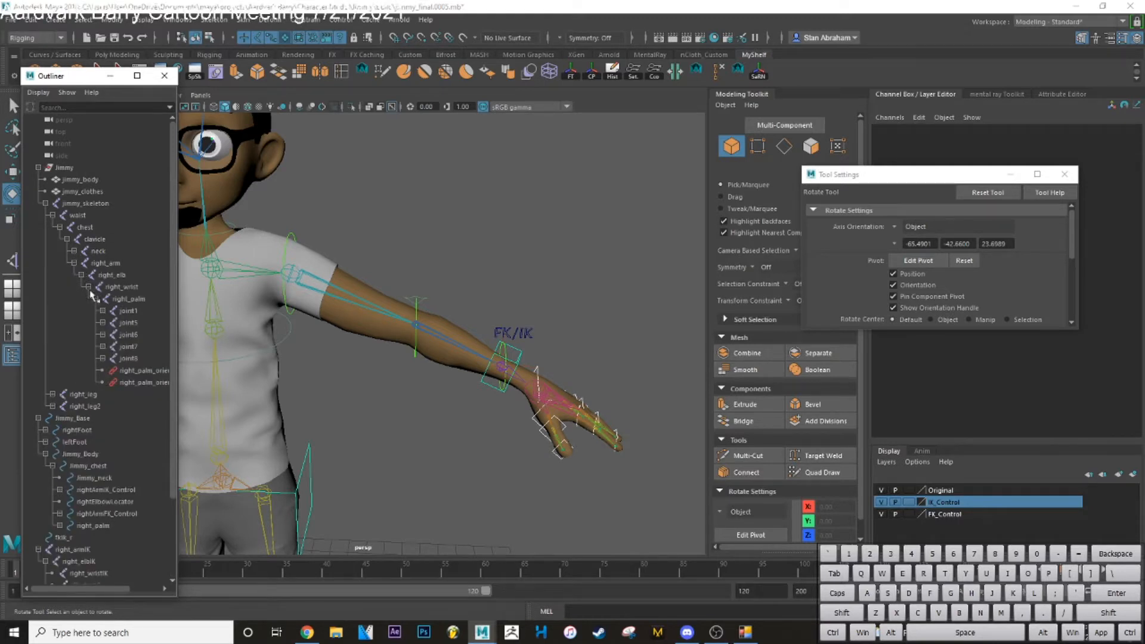
pyautogui.click(89, 287)
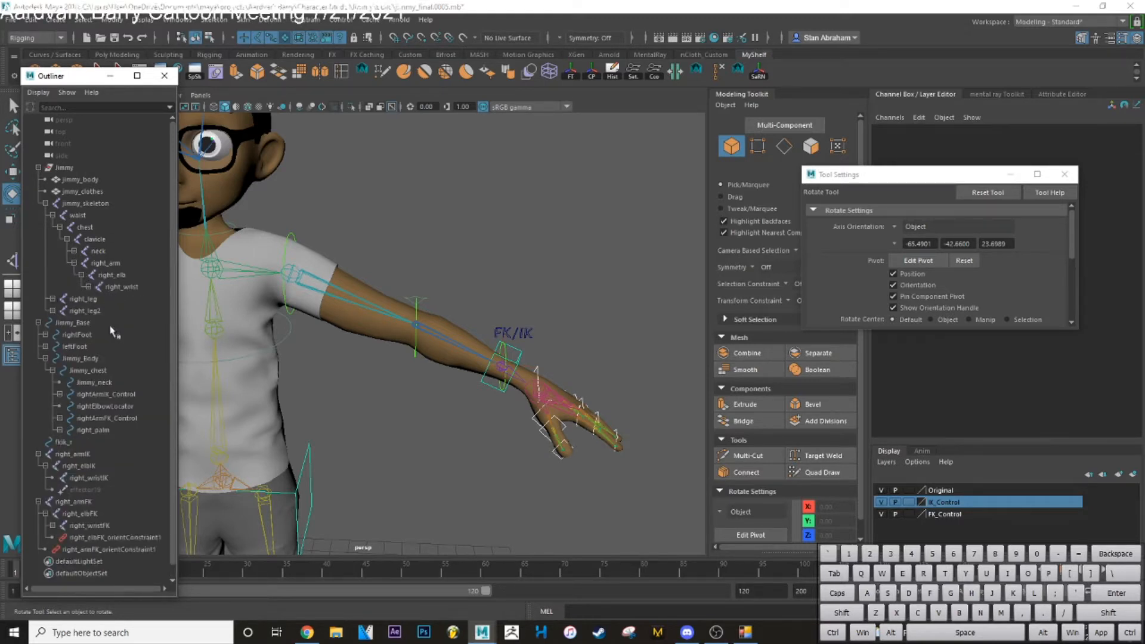
pyautogui.click(86, 502)
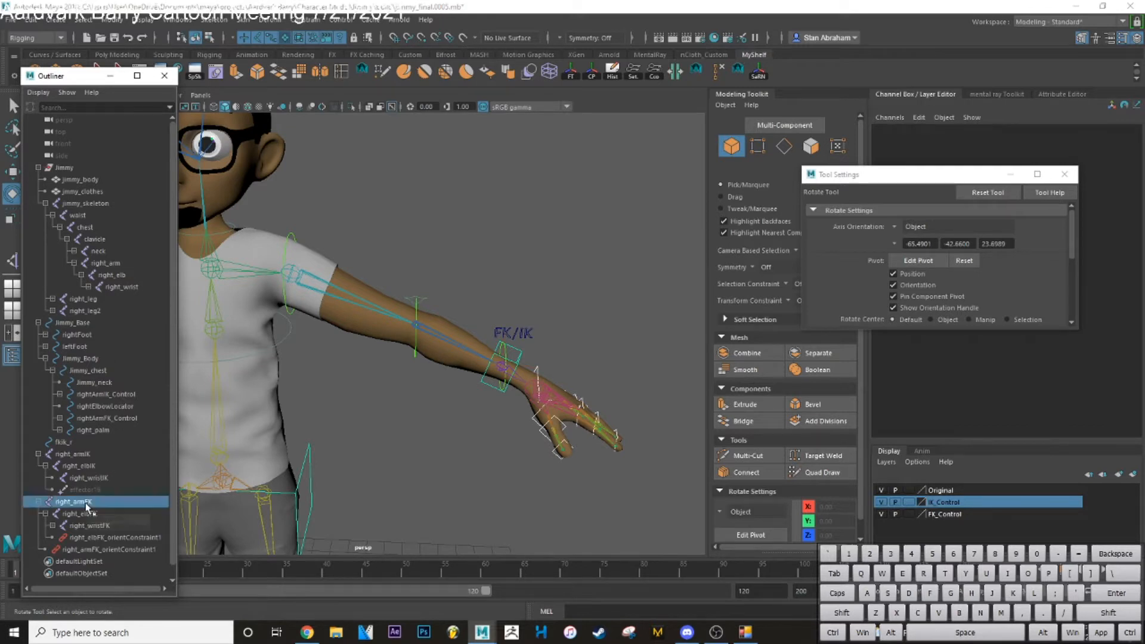
pyautogui.keyDown('ctrl'); pyautogui.click(85, 455); pyautogui.keyUp('ctrl')
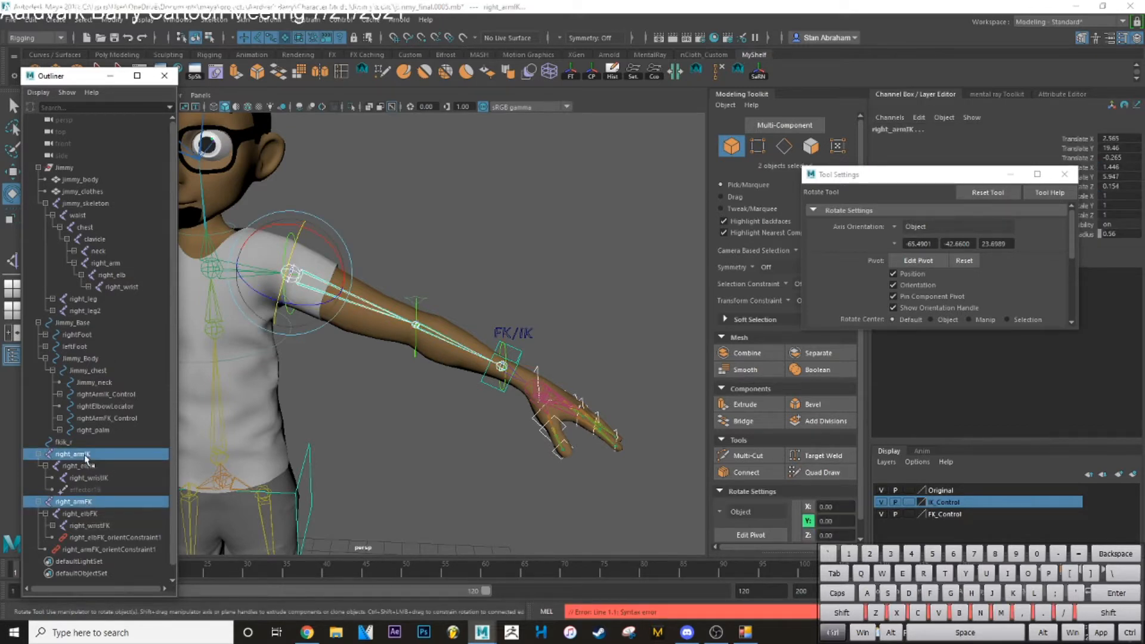
pyautogui.keyDown('ctrl'); pyautogui.click(119, 263); pyautogui.keyUp('ctrl')
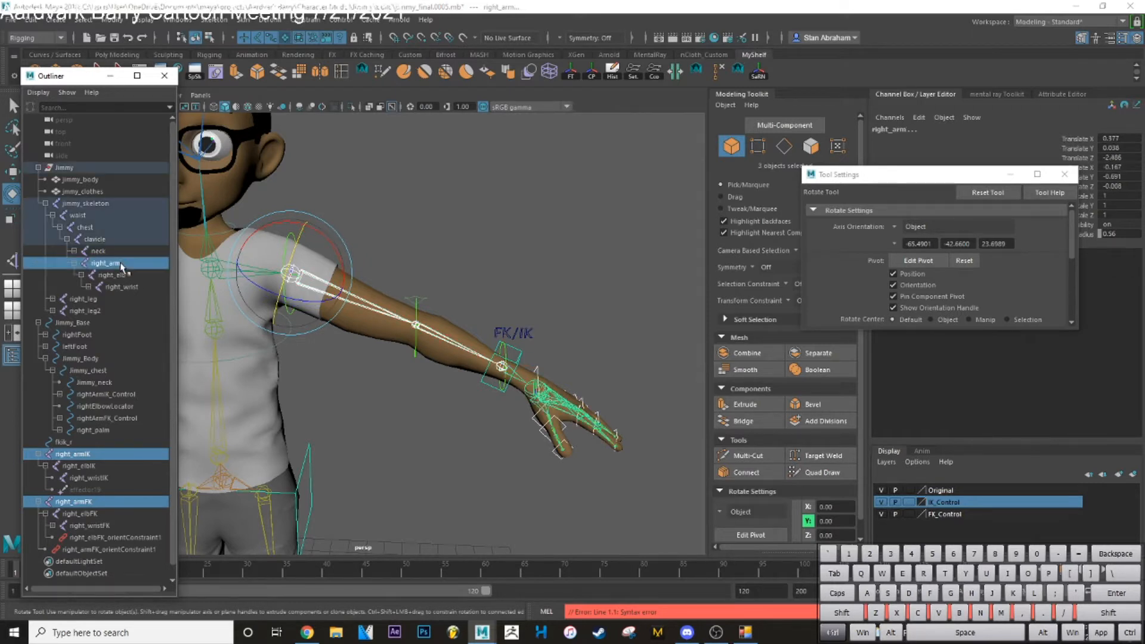
pyautogui.click(306, 20)
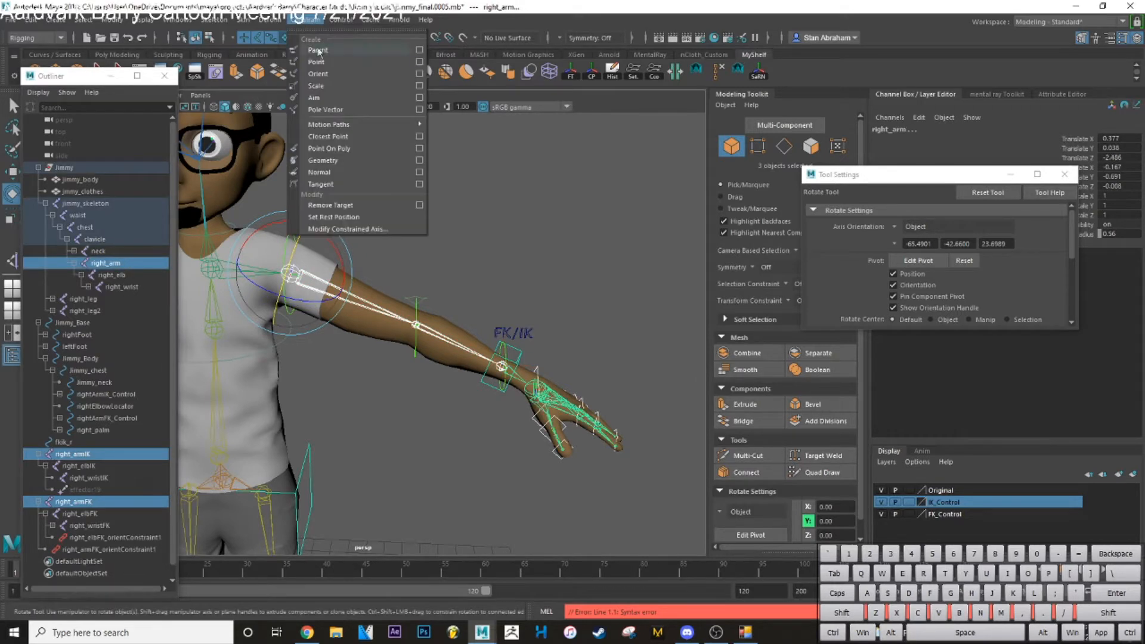
pyautogui.click(326, 75)
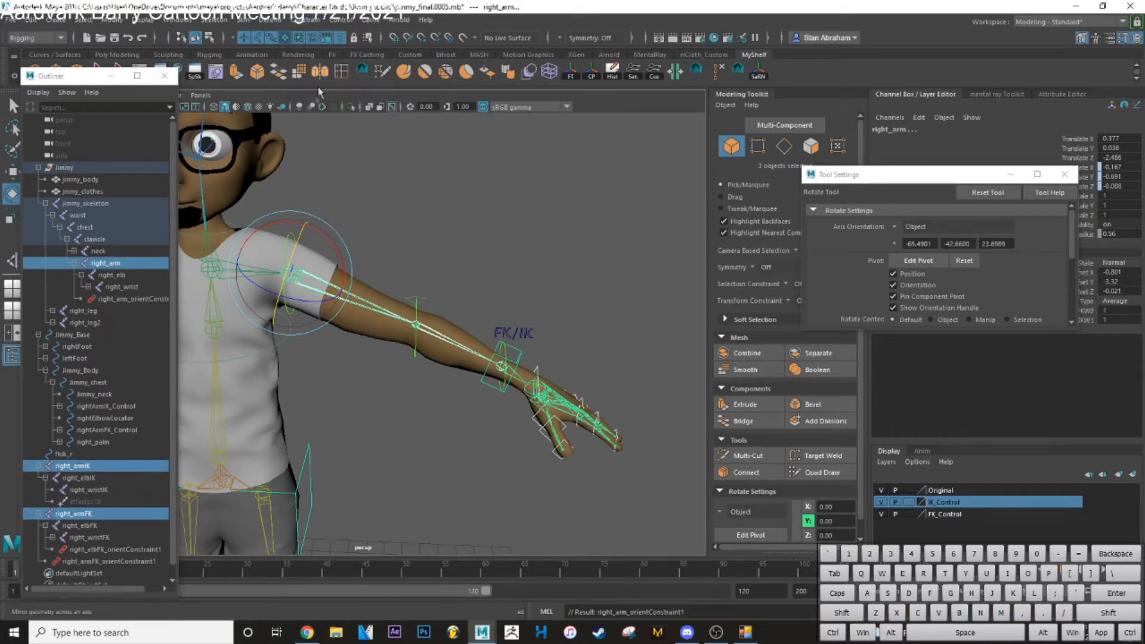
# Orient constrain right_elb to right_elbFK and right_elbIK, and right_wrist to right_wristFK and right_wristIK
pyautogui.click(93, 527)
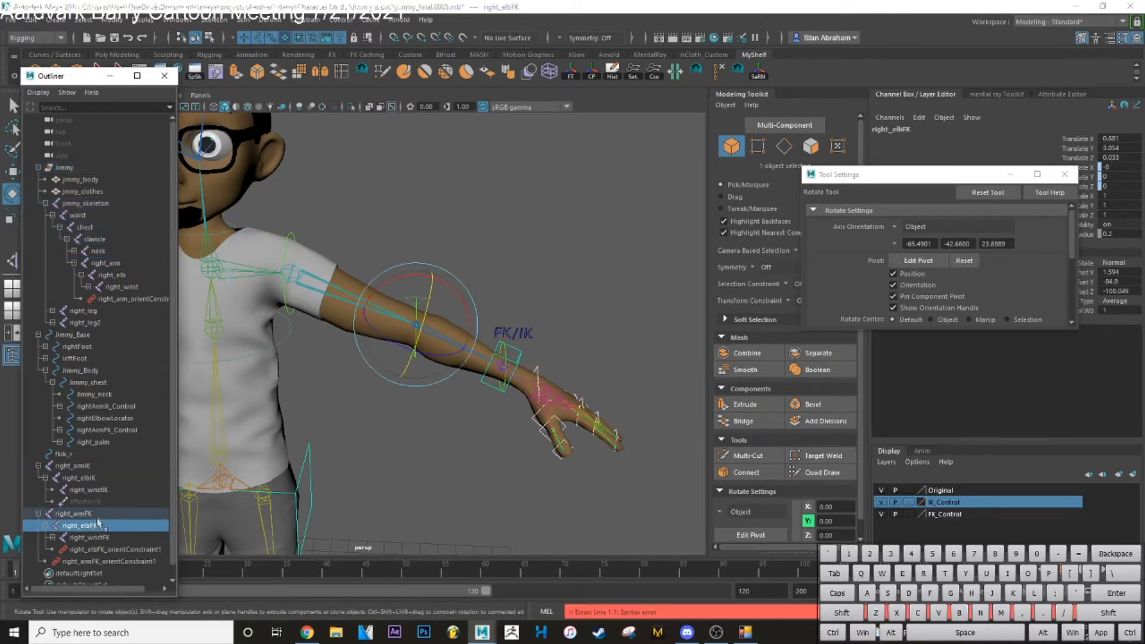
pyautogui.keyDown('ctrl'); pyautogui.click(96, 479); pyautogui.keyUp('ctrl')
pyautogui.keyDown('ctrl'); pyautogui.click(120, 276); pyautogui.keyUp('ctrl')
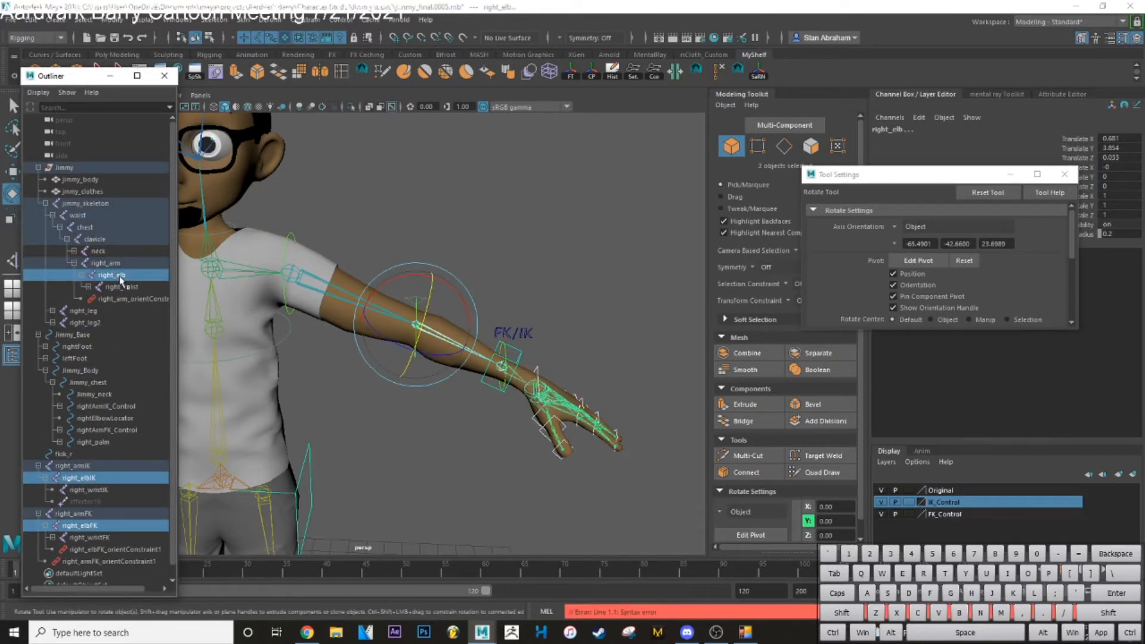
pyautogui.press('g')
pyautogui.click(94, 549)
pyautogui.keyDown('ctrl'); pyautogui.click(89, 501); pyautogui.keyUp('ctrl')
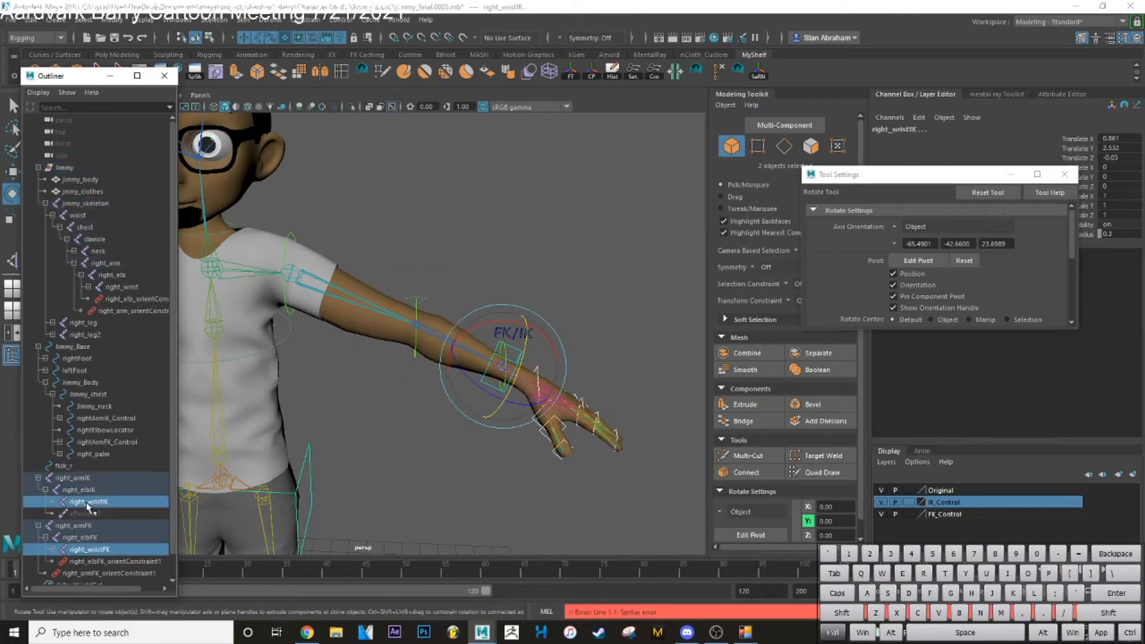
pyautogui.keyDown('ctrl'); pyautogui.click(111, 288); pyautogui.keyUp('ctrl')
pyautogui.press('g')
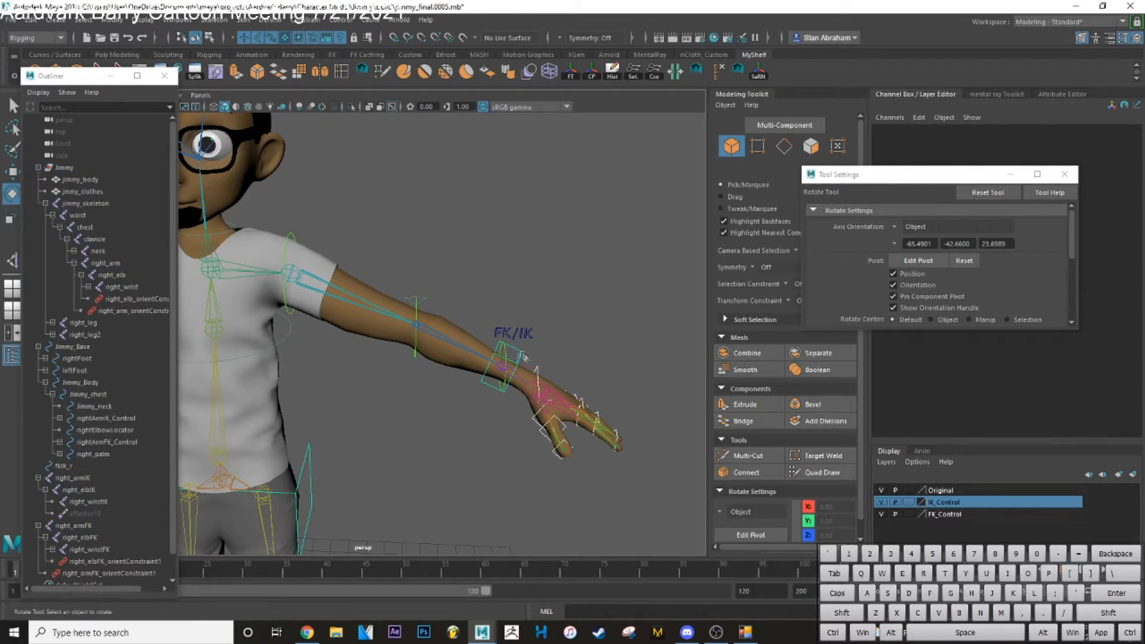
# Test the constrained arm by moving rightArmIK_Control up about 3.7 units, and undo the move
pyautogui.click(518, 370)
pyautogui.press('w')
pyautogui.moveTo(507, 316); pyautogui.dragTo(521, 174)
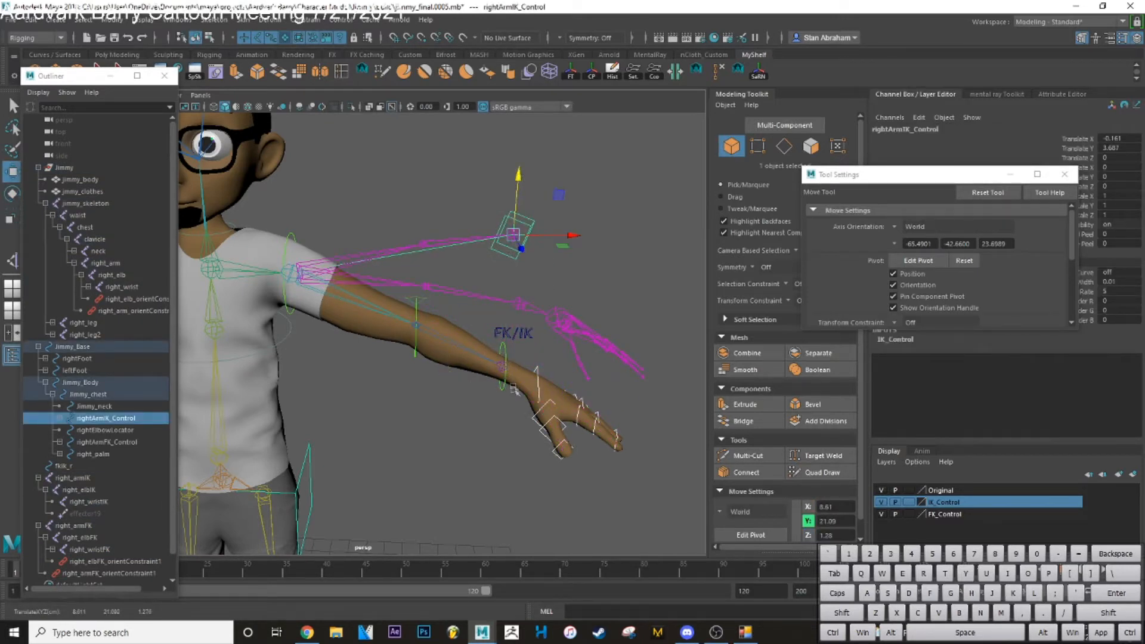
pyautogui.keyDown('alt'); pyautogui.moveTo(479, 458); pyautogui.dragTo(442, 422); pyautogui.keyUp('alt')
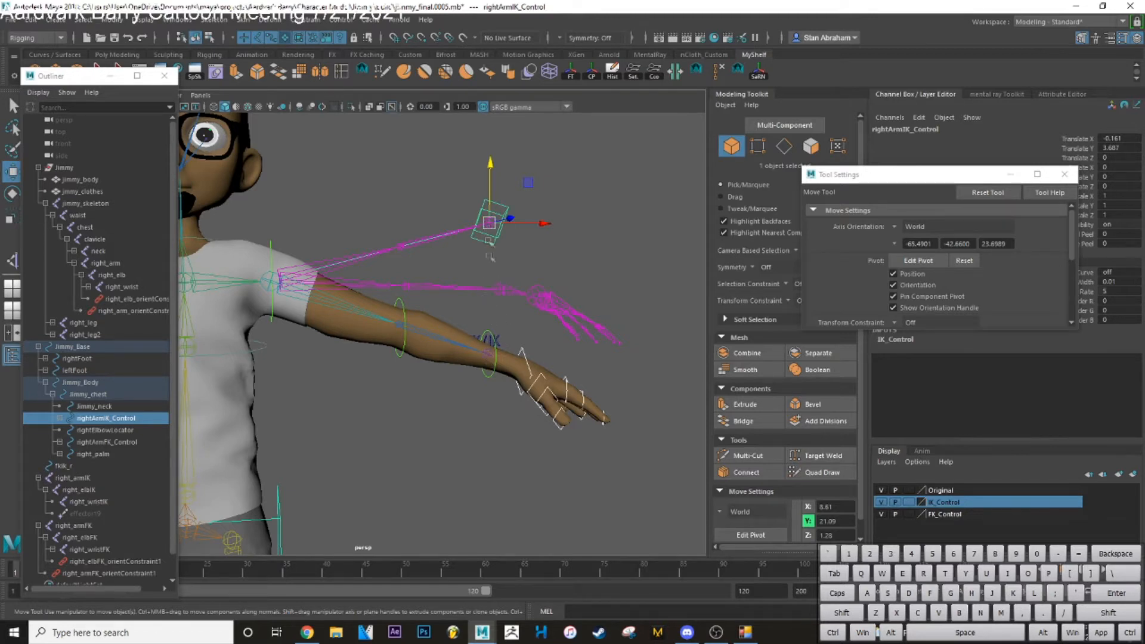
pyautogui.hotkey('ctrl', 'z')
pyautogui.hotkey('ctrl', 'z')
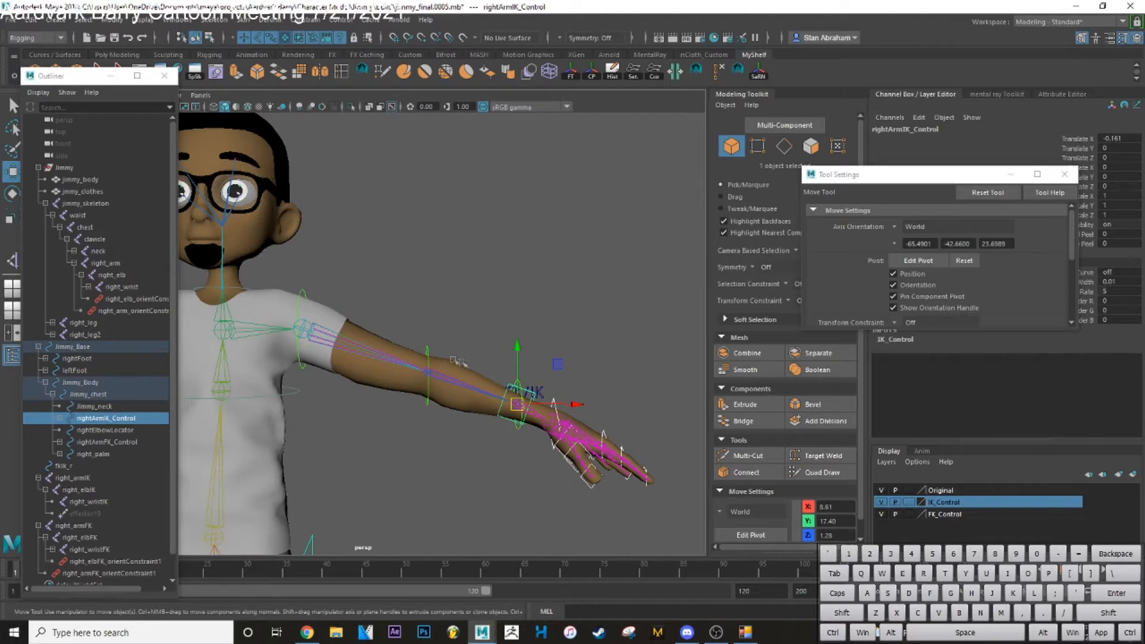
# Examine the orient constraints under right_elb and right_arm, and clear the selection
pyautogui.click(135, 299)
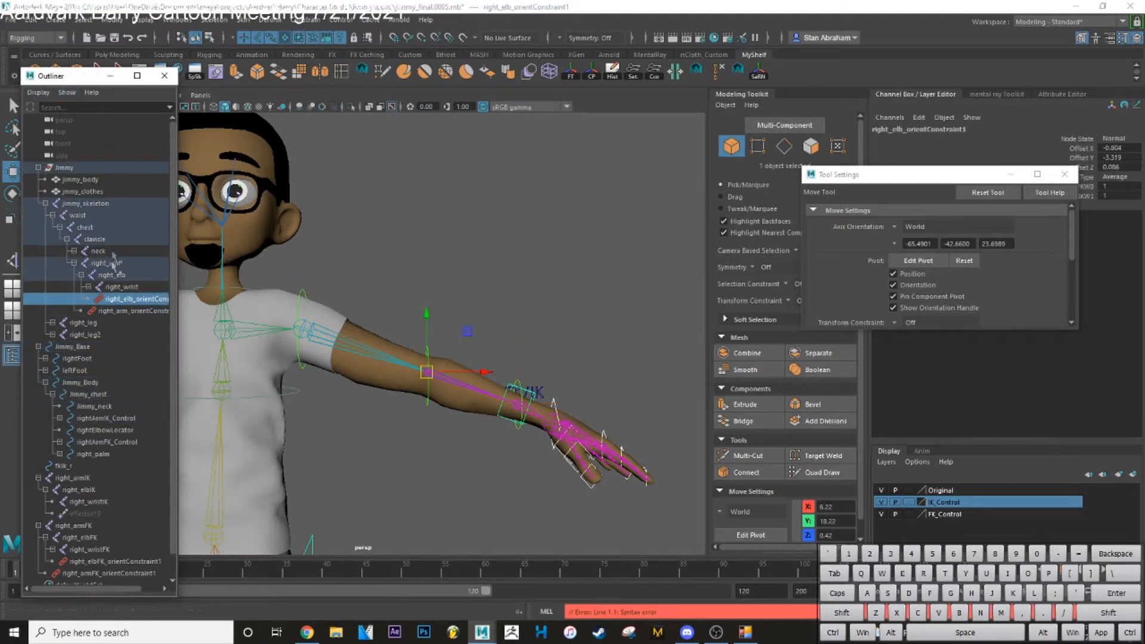
pyautogui.click(113, 309)
pyautogui.click(119, 296)
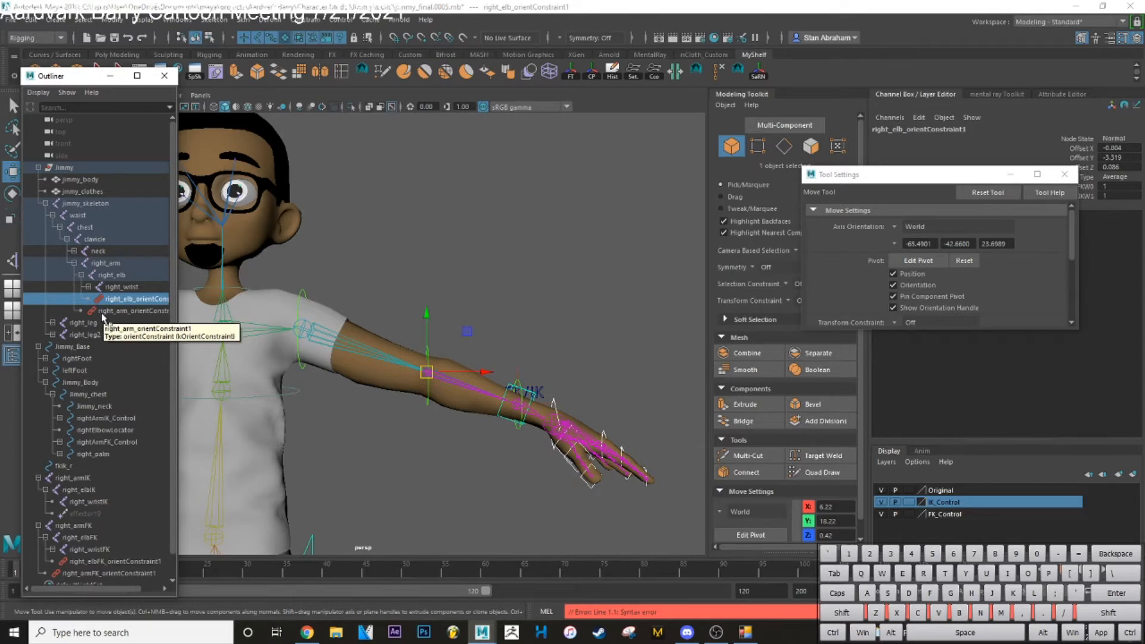
pyautogui.click(489, 307)
pyautogui.scroll(2, 575, 406)
pyautogui.keyDown('alt'); pyautogui.moveTo(595, 439); pyautogui.dragTo(587, 416, button='middle'); pyautogui.keyUp('alt')
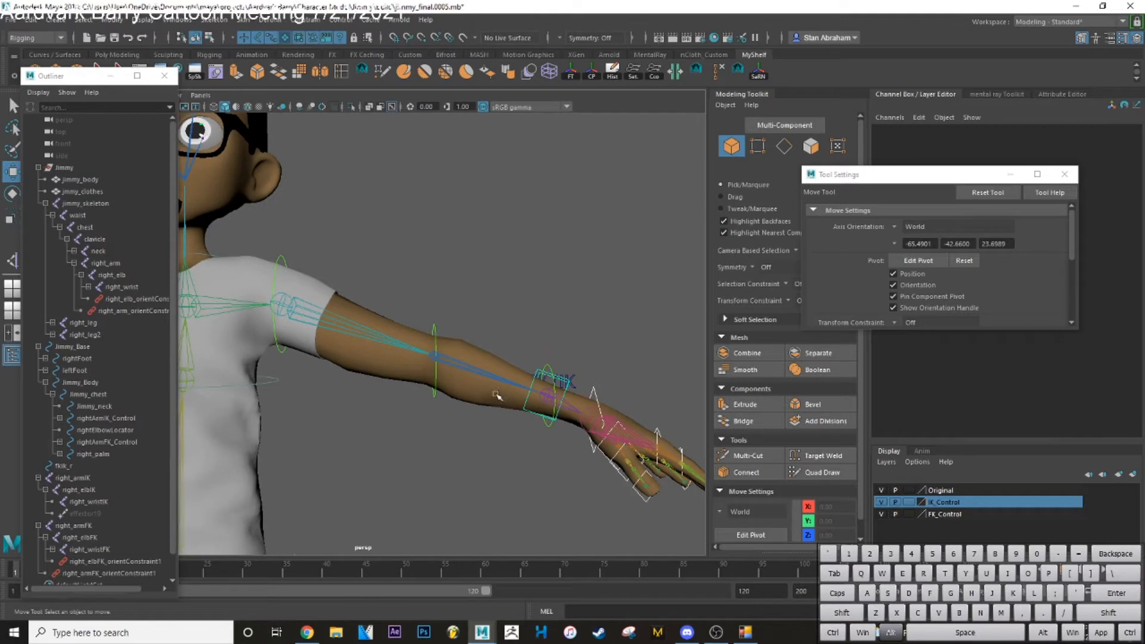
# Select the objects of the Original layer, check the right_elb and right_wrist joints, and expand right_wrist's hierarchy
pyautogui.rightClick(952, 491)
pyautogui.click(1002, 542)
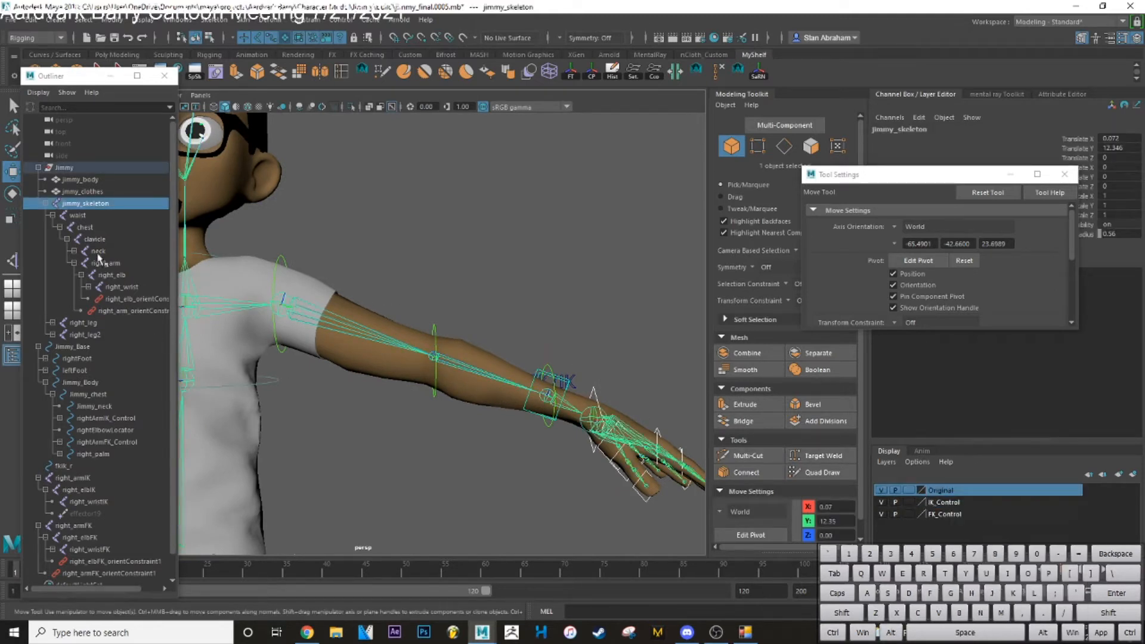
pyautogui.click(119, 298)
pyautogui.click(114, 287)
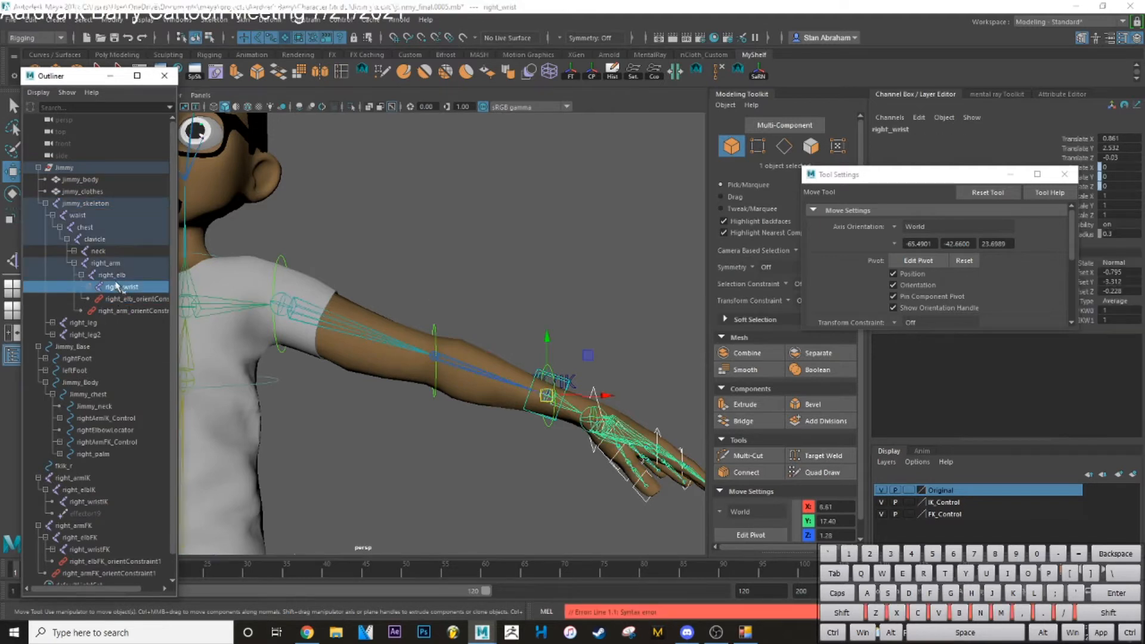
pyautogui.click(118, 275)
pyautogui.click(119, 288)
pyautogui.click(117, 275)
pyautogui.click(117, 263)
pyautogui.click(119, 275)
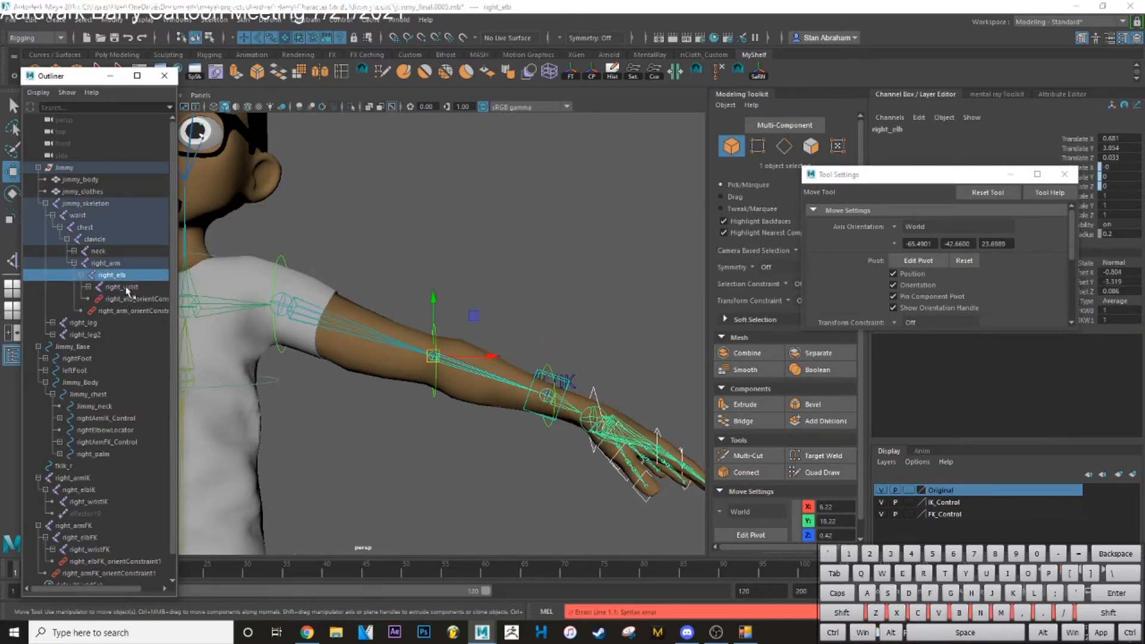
pyautogui.click(121, 287)
pyautogui.click(89, 287)
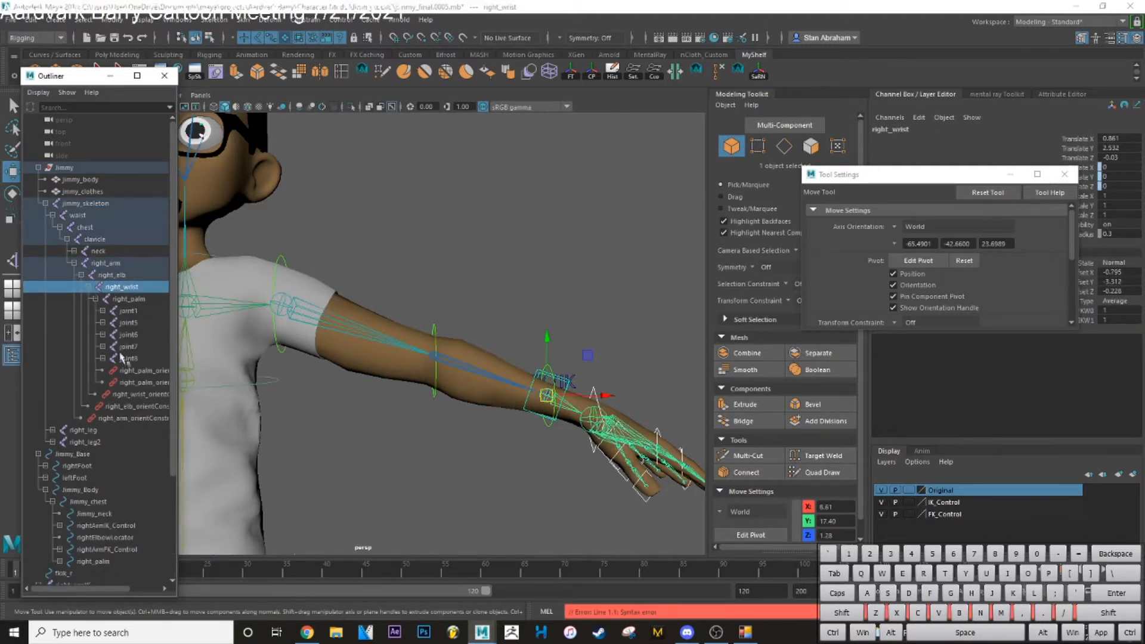
# Examine the orient constraints under right_palm, right_wrist, right_elb and right_arm one after another
pyautogui.click(128, 371)
pyautogui.moveTo(925, 175); pyautogui.dragTo(716, 187)
pyautogui.click(136, 382)
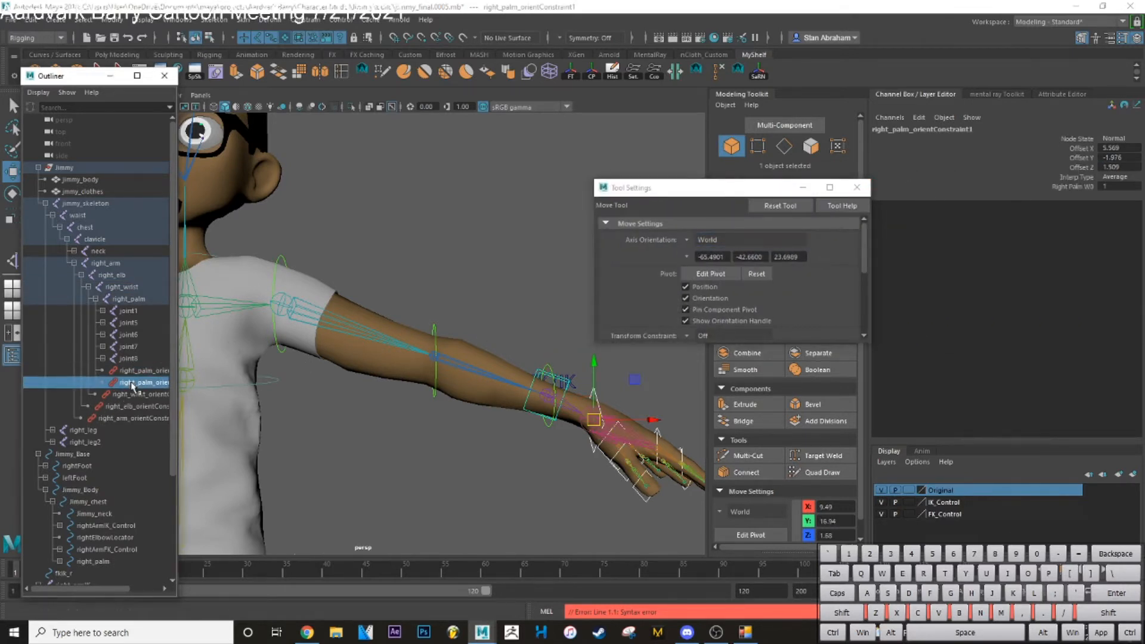
pyautogui.click(138, 395)
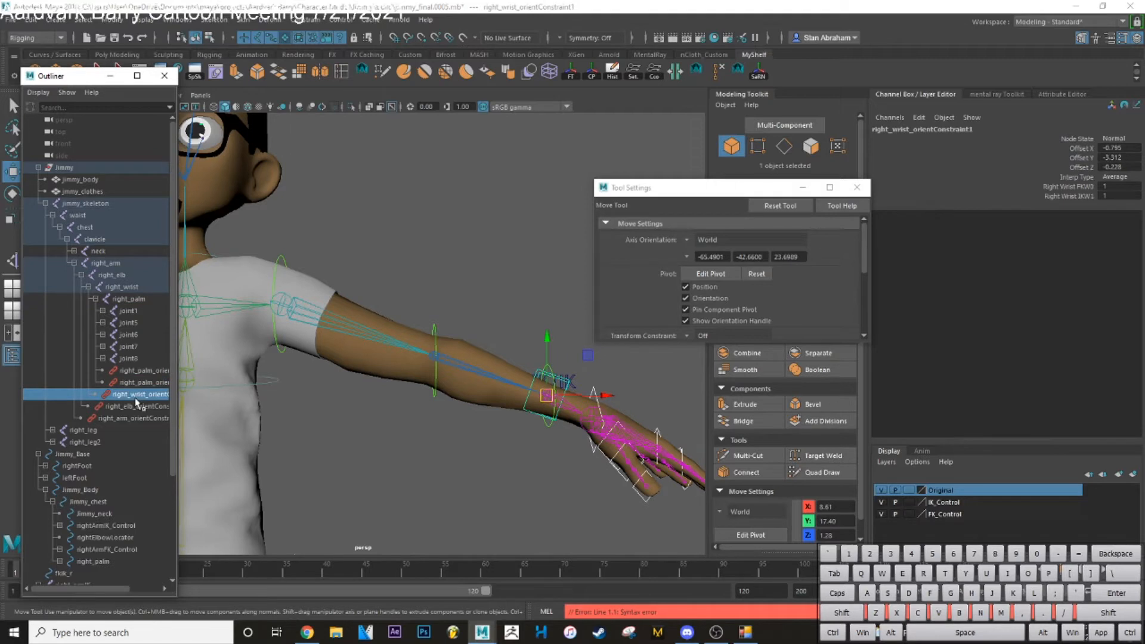
pyautogui.click(140, 406)
pyautogui.click(138, 418)
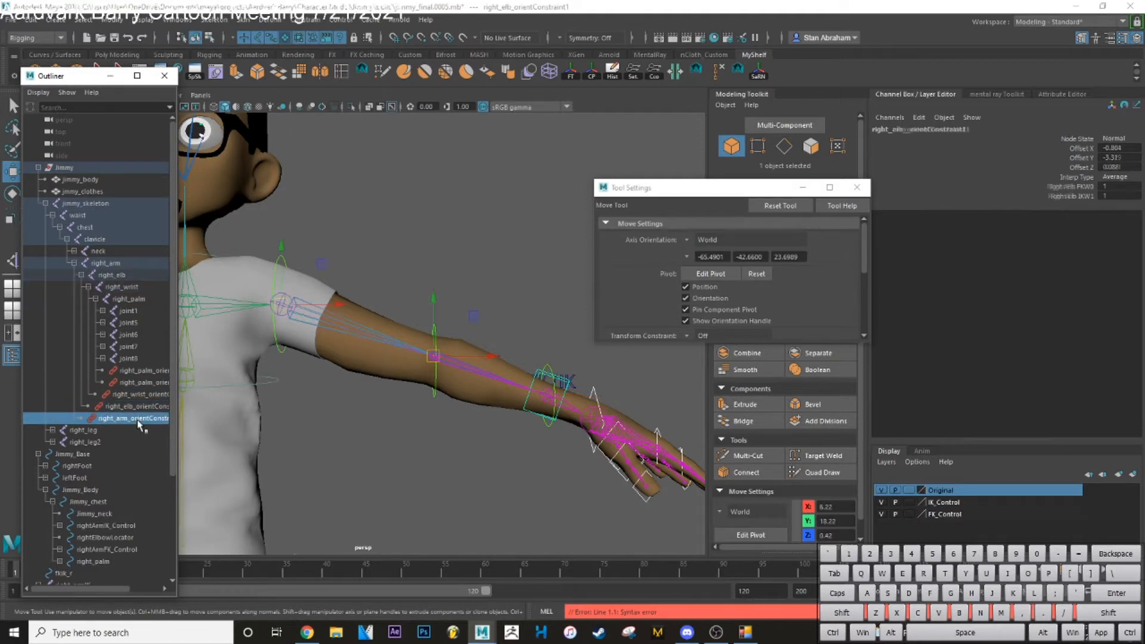
# Examine the Right Arm FKW0 and Right Arm IKW1 weights of right_arm_orientConstraint1
pyautogui.click(1070, 186)
pyautogui.click(1075, 197)
pyautogui.click(1078, 188)
pyautogui.click(1079, 197)
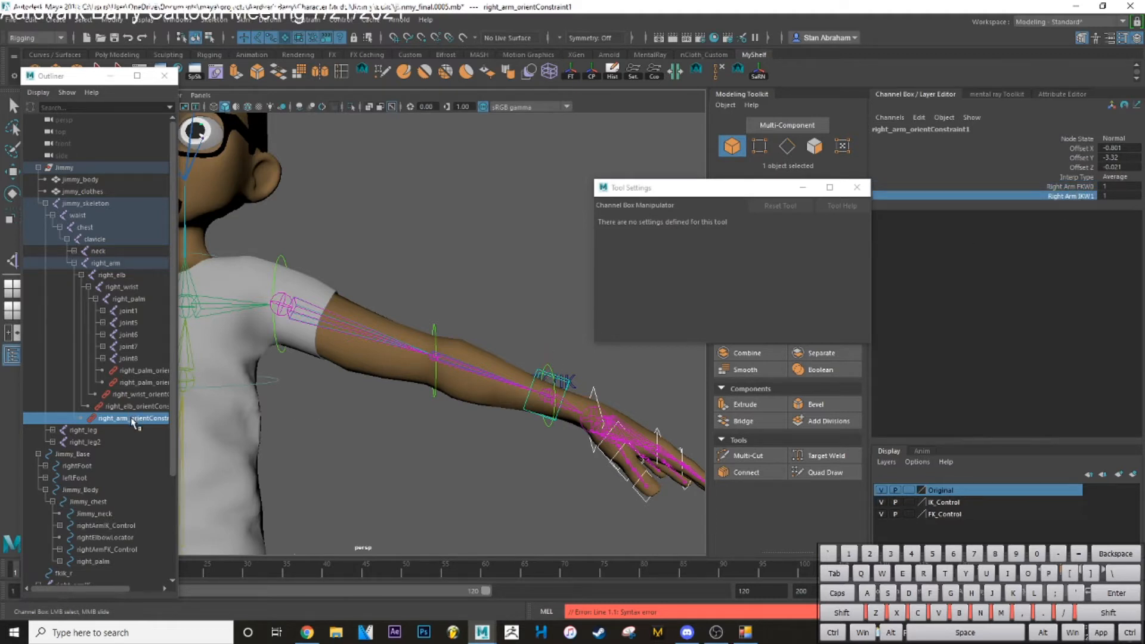
pyautogui.click(1076, 187)
pyautogui.click(1080, 196)
pyautogui.click(1081, 188)
pyautogui.click(1082, 197)
# Open the Connection Editor for right_arm_orientConstraint1 and toggle Show Non-Keyable for the input side
pyautogui.click(178, 19)
pyautogui.moveTo(251, 61)
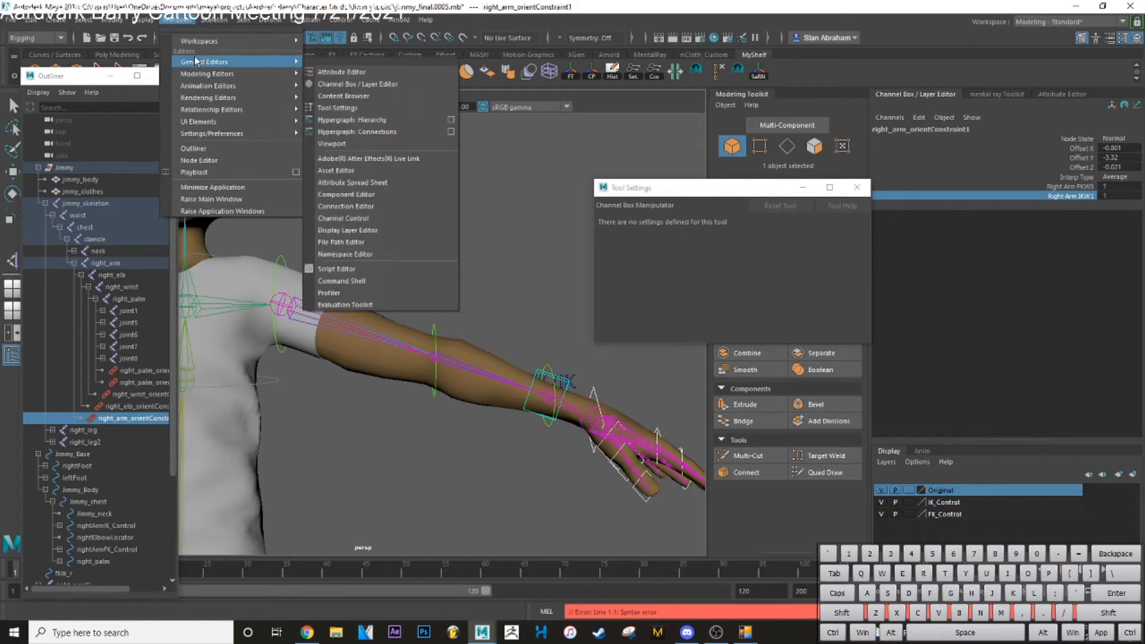
pyautogui.click(358, 207)
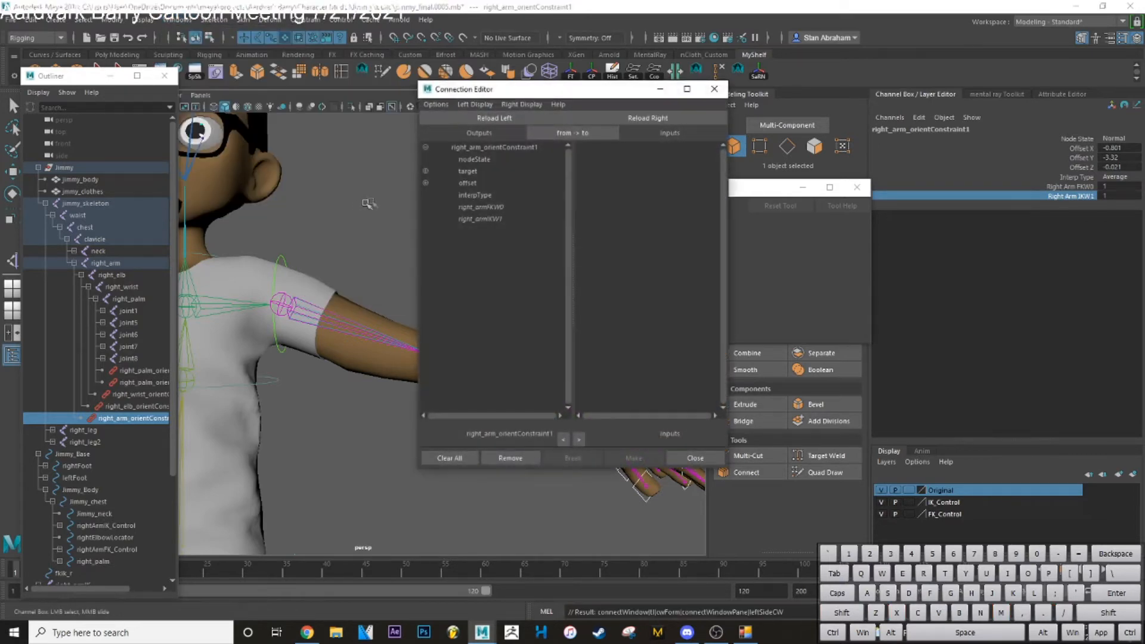
pyautogui.click(482, 104)
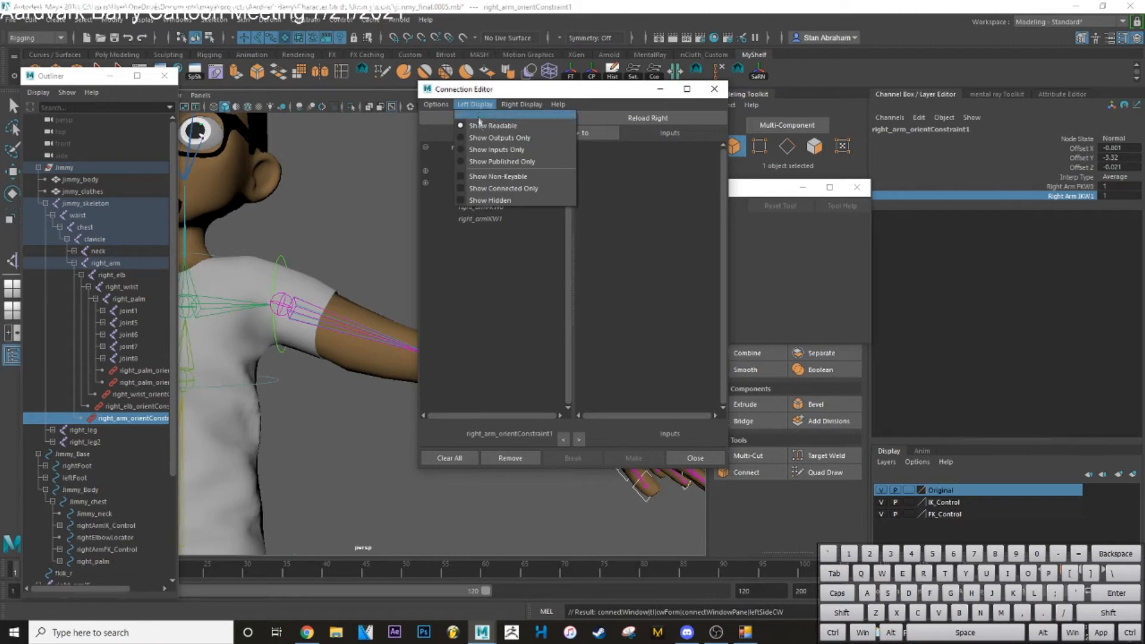
pyautogui.moveTo(522, 103)
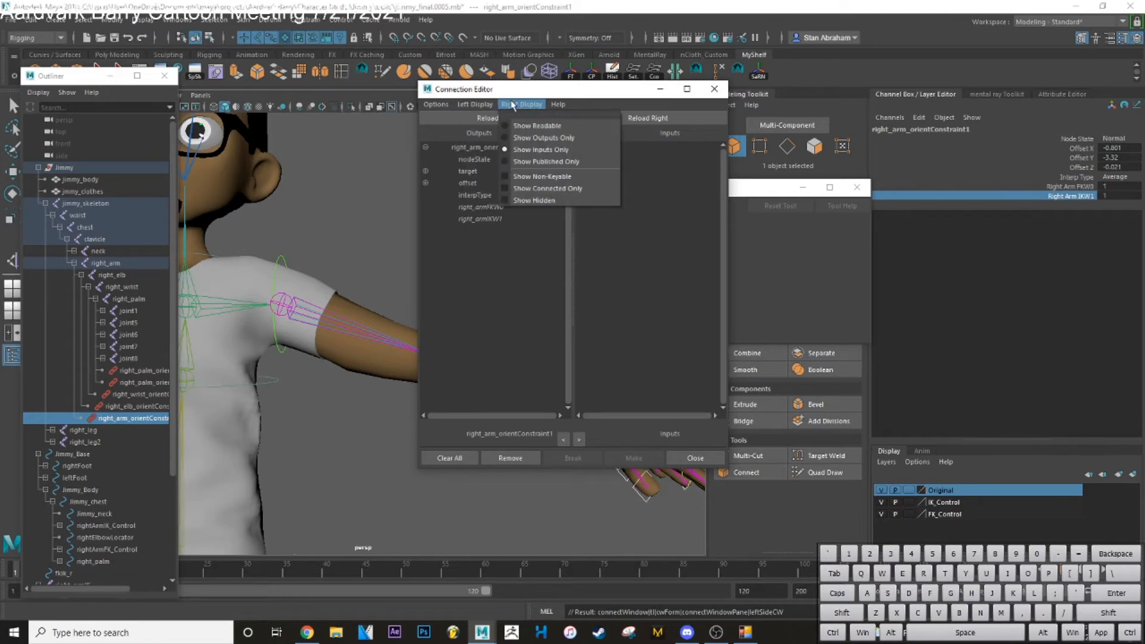
pyautogui.click(532, 177)
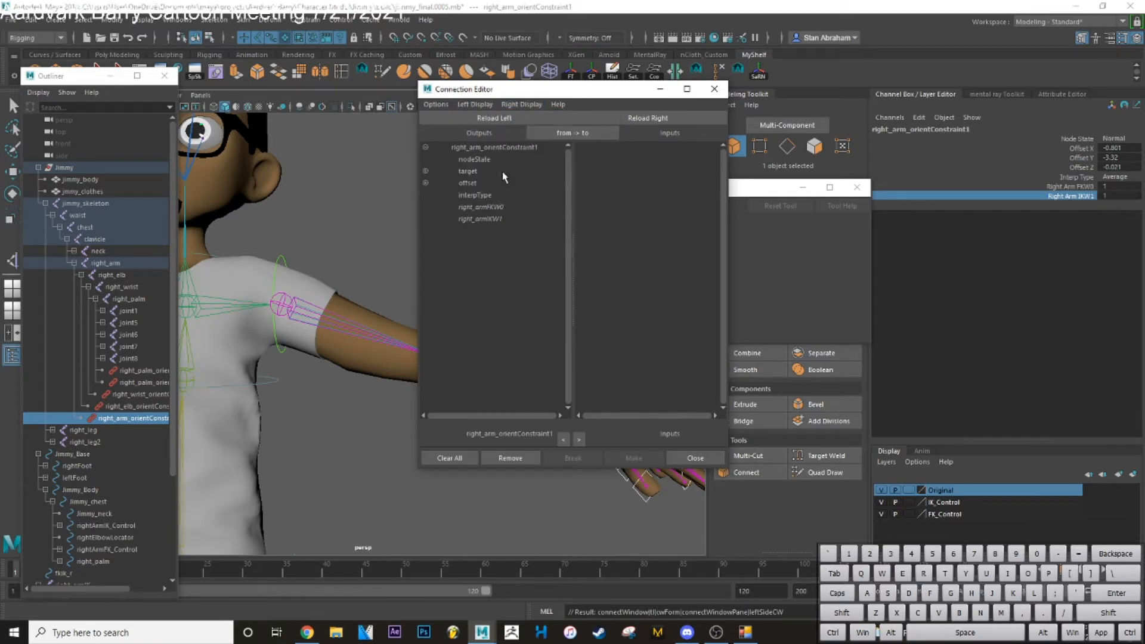
# Show the non-keyable attributes on the output side of the Connection Editor, and hide them again
pyautogui.click(507, 104)
pyautogui.click(507, 105)
pyautogui.click(482, 104)
pyautogui.click(475, 174)
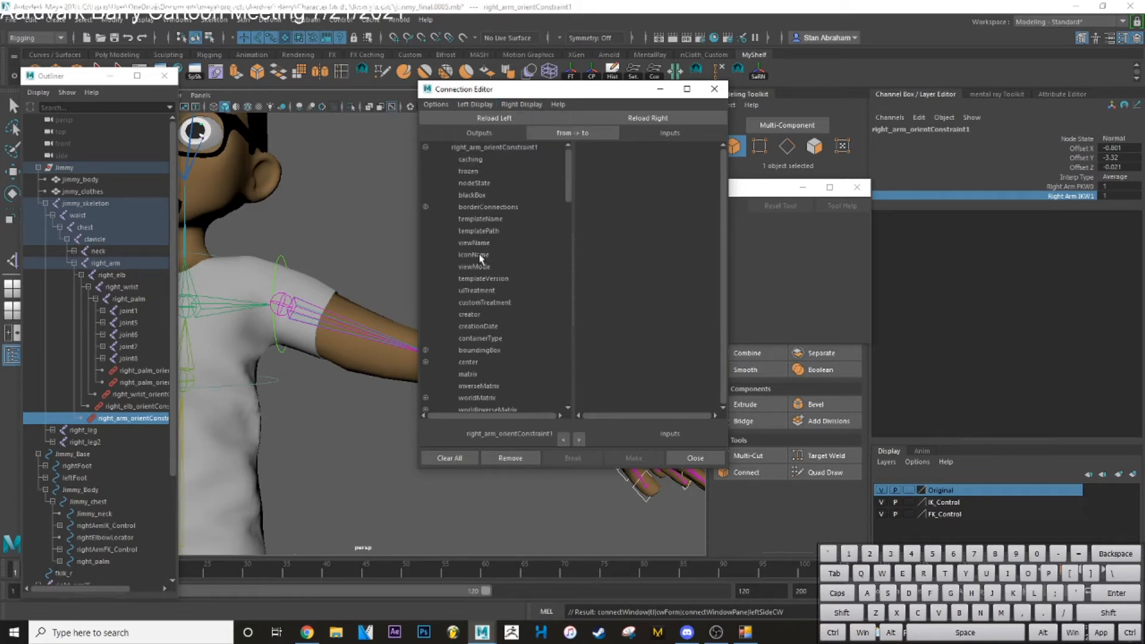
pyautogui.click(475, 104)
pyautogui.click(489, 177)
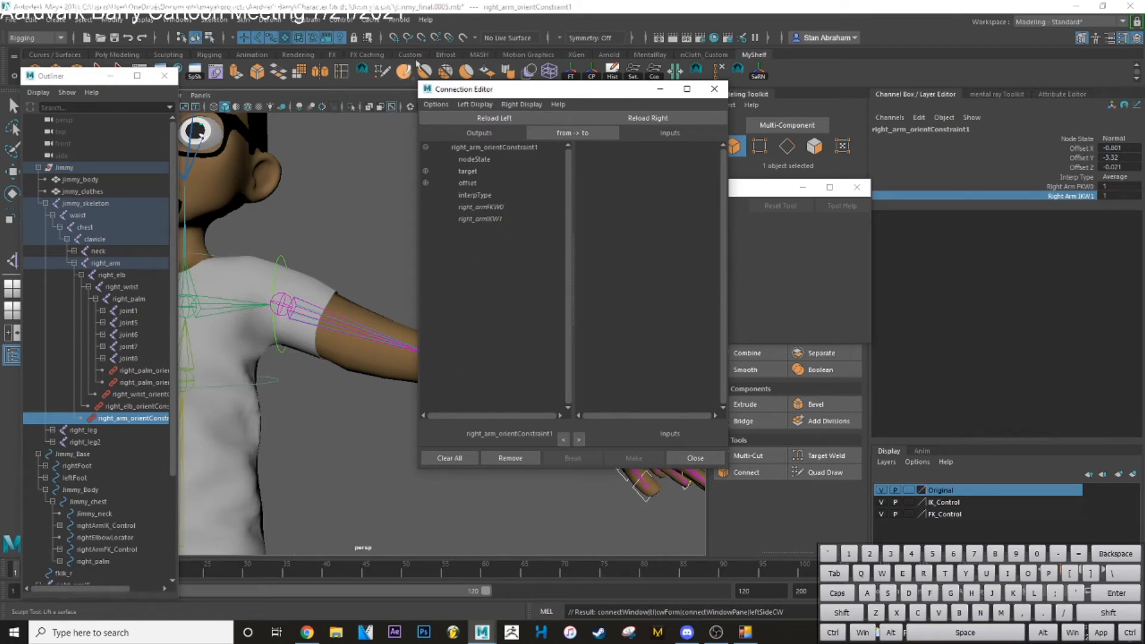
# Move the Connection Editor clear of the arm and load the fkik_r control curve as its output object
pyautogui.moveTo(480, 94); pyautogui.dragTo(724, 167)
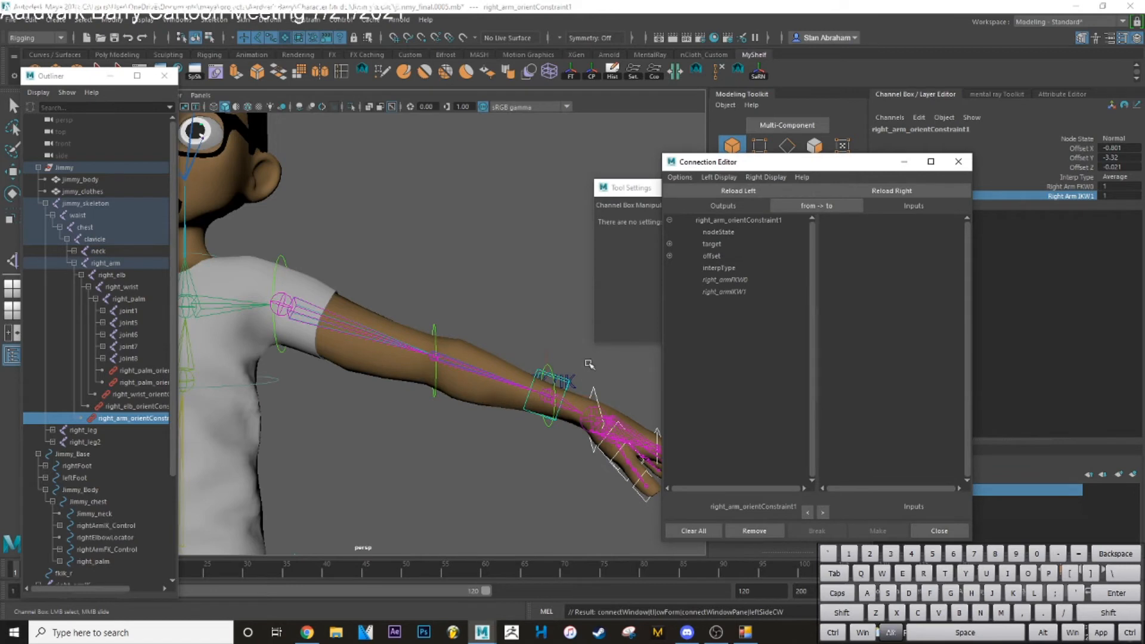
pyautogui.click(572, 372)
pyautogui.press('w')
pyautogui.click(772, 192)
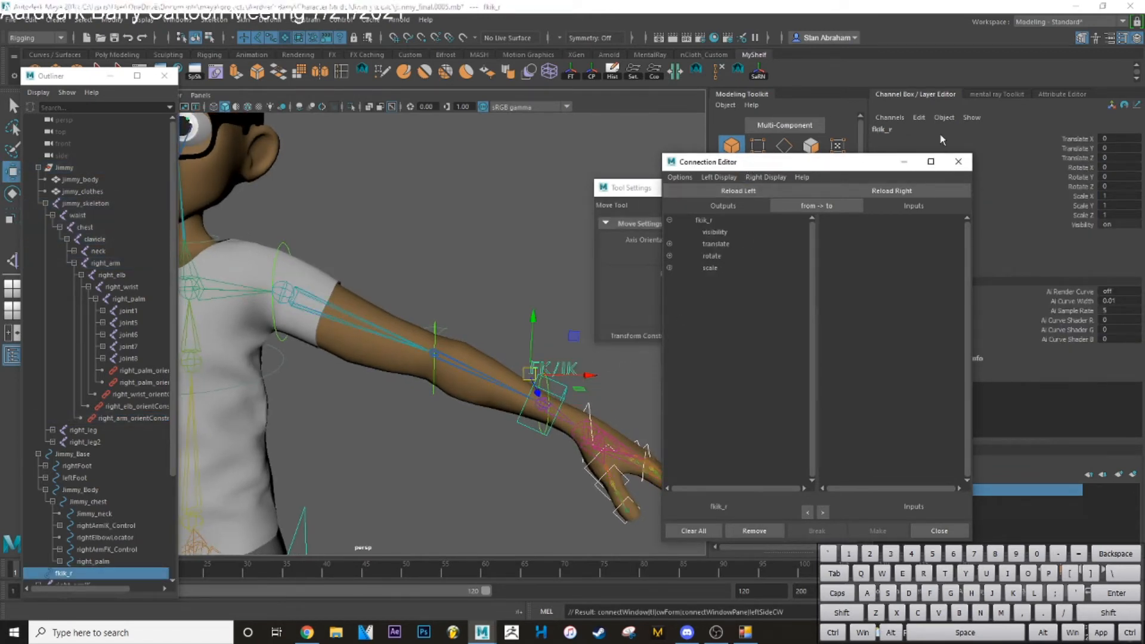
# Add a keyable float attribute named FK to fkik_r, with minimum 0 and maximum 1
pyautogui.click(922, 115)
pyautogui.click(940, 219)
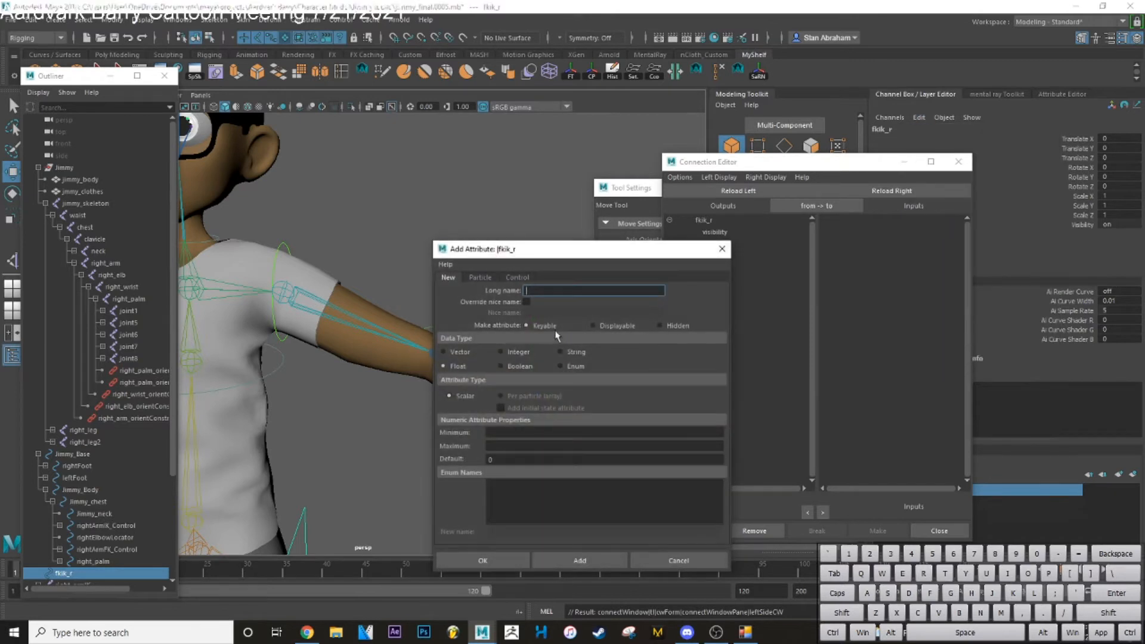
pyautogui.write('FK')
pyautogui.press('Tab')
pyautogui.write('0')
pyautogui.press('Tab')
pyautogui.write('1')
pyautogui.click(579, 560)
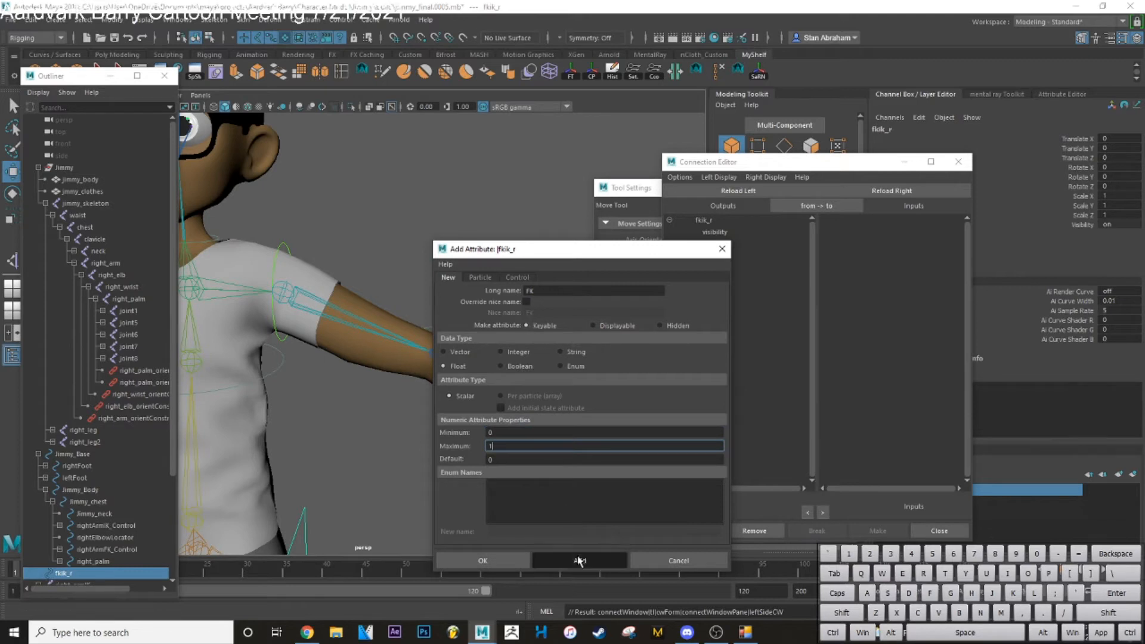
# Add a float attribute named IK to fkik_r with minimum 0 and maximum 1, and close the attribute dialog
pyautogui.click(541, 291)
pyautogui.write('IK')
pyautogui.press('Tab')
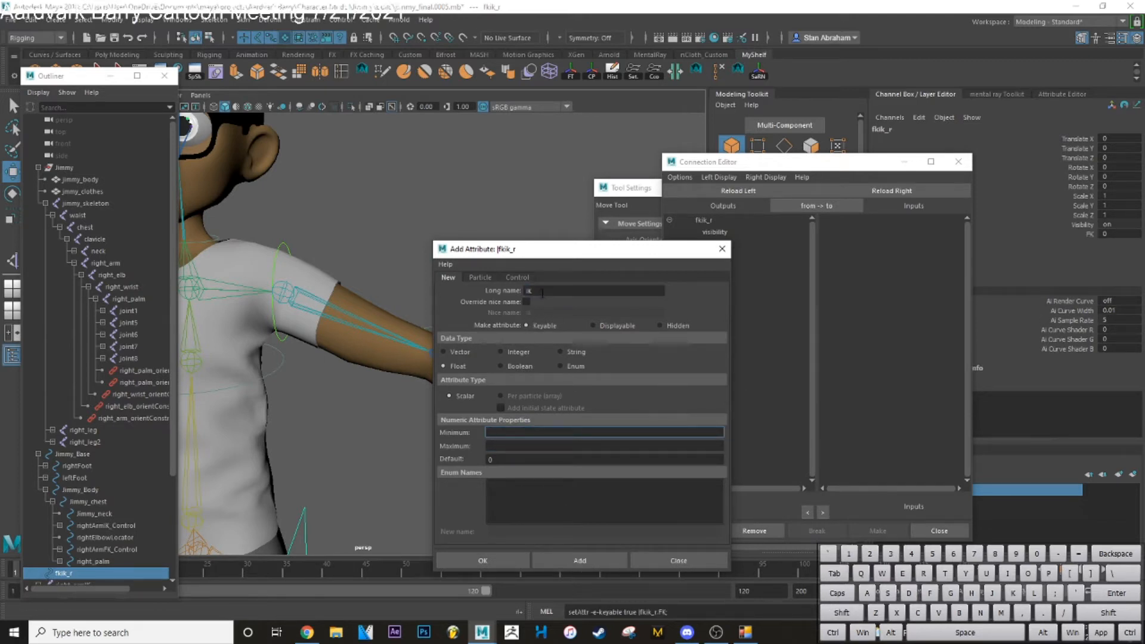
pyautogui.write('0')
pyautogui.press('Tab')
pyautogui.write('1')
pyautogui.click(617, 560)
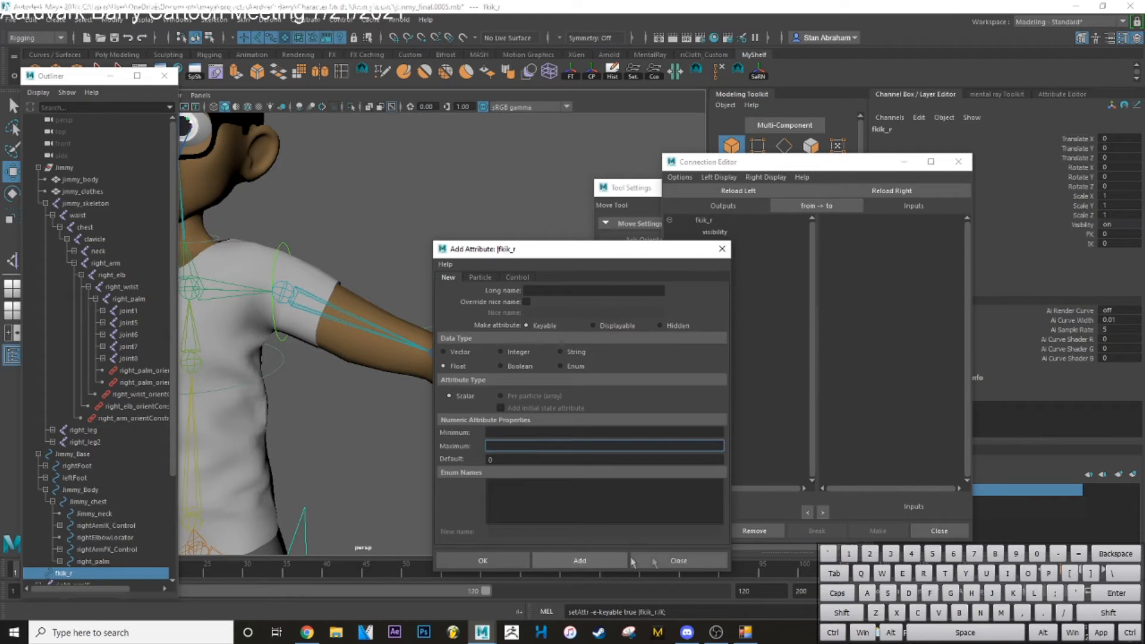
pyautogui.click(712, 560)
# Reload fkik_r as the output object to list its FK and IK attributes, pick IK, and deselect the curve
pyautogui.click(756, 191)
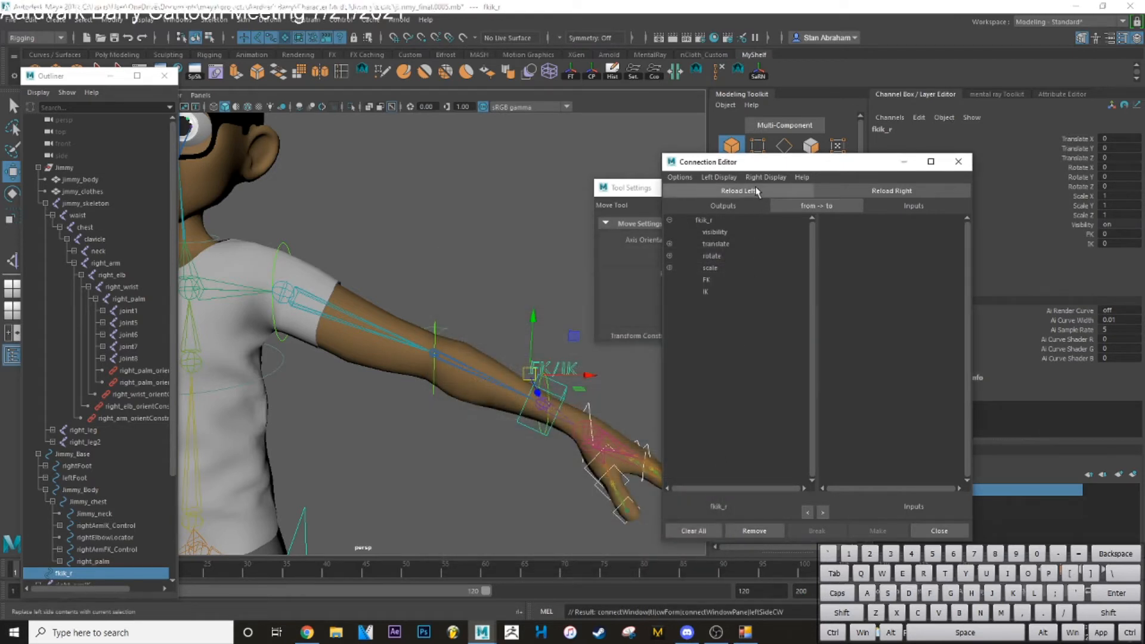
pyautogui.click(715, 280)
pyautogui.click(712, 292)
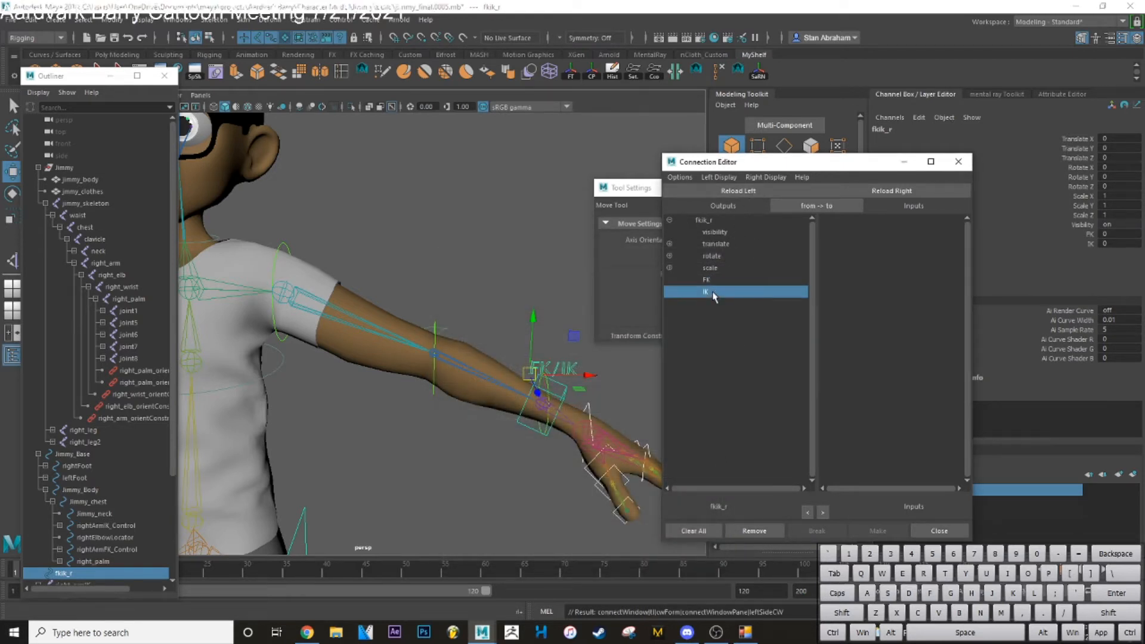
pyautogui.click(478, 249)
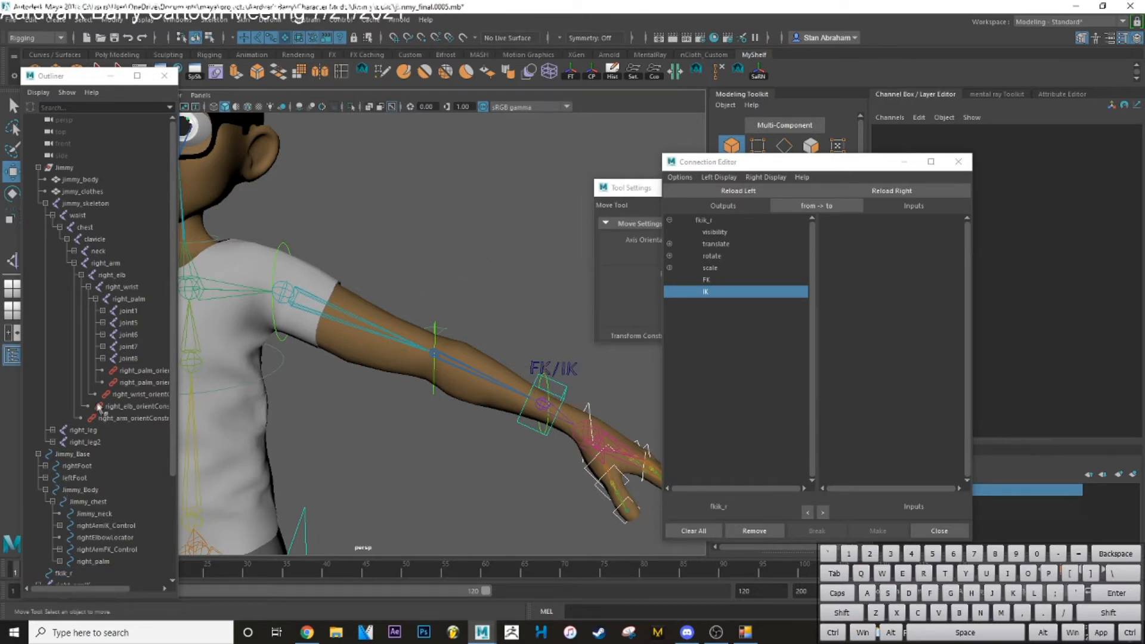
# Load right_arm_orientConstraint1 as the input object and connect fkik_r's IK to right_armIKW1 and FK to right_armFKW0
pyautogui.click(123, 417)
pyautogui.click(122, 396)
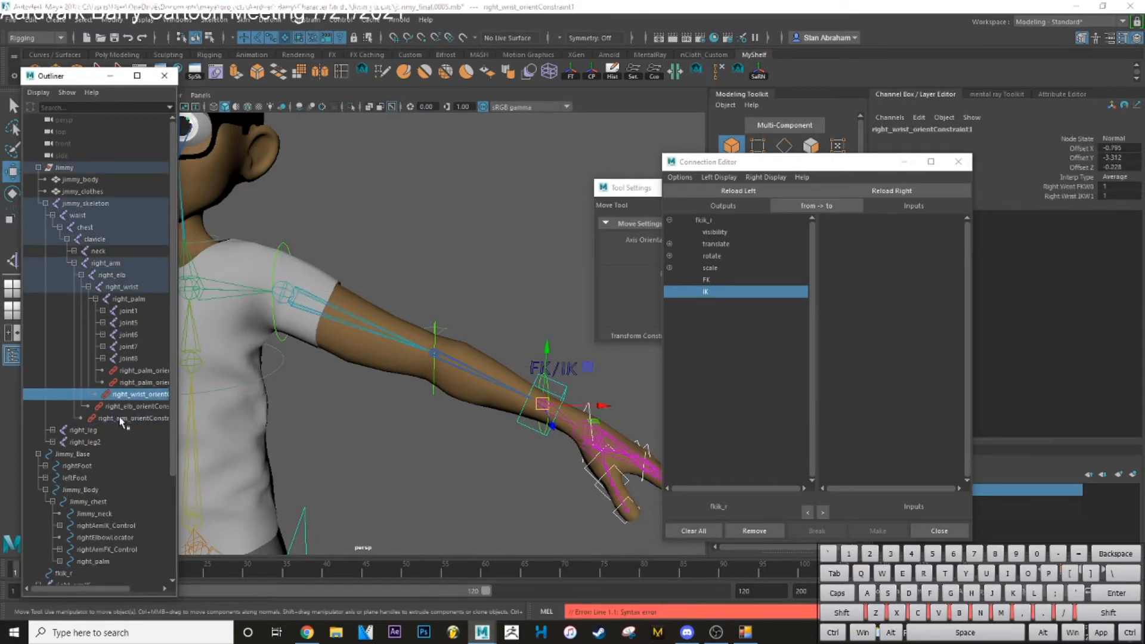
pyautogui.click(123, 419)
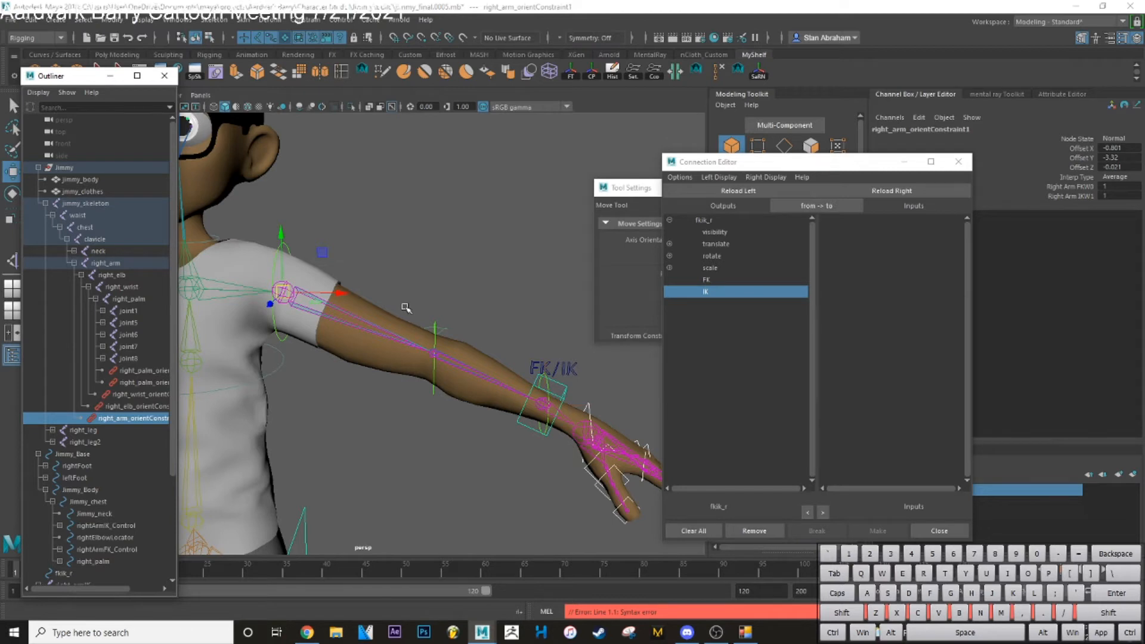
pyautogui.click(892, 192)
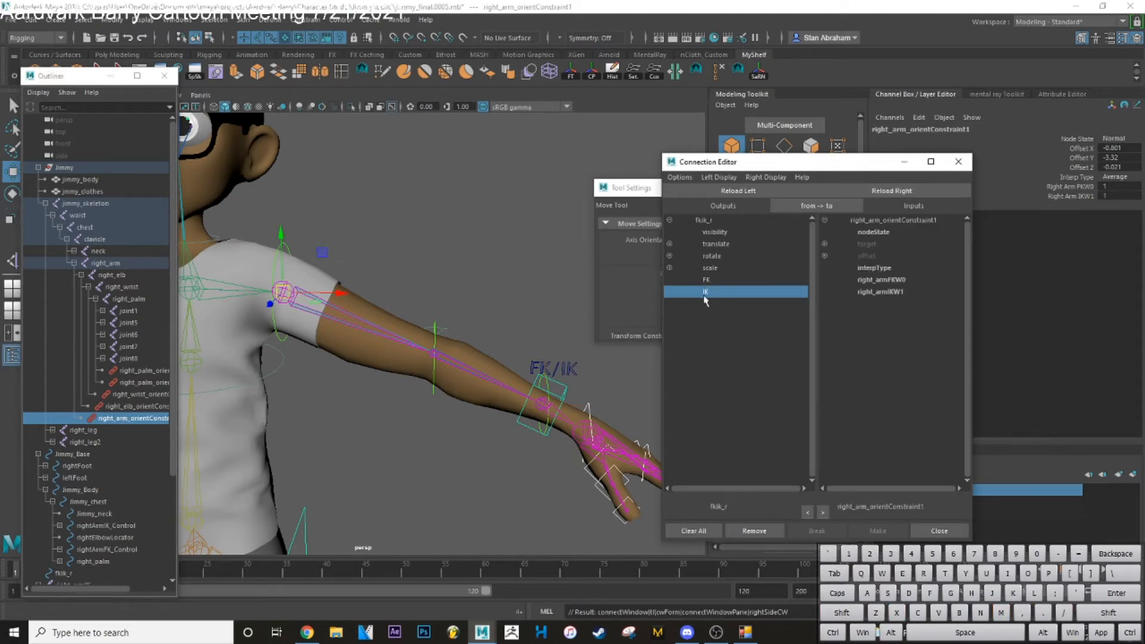
pyautogui.click(887, 292)
pyautogui.click(746, 279)
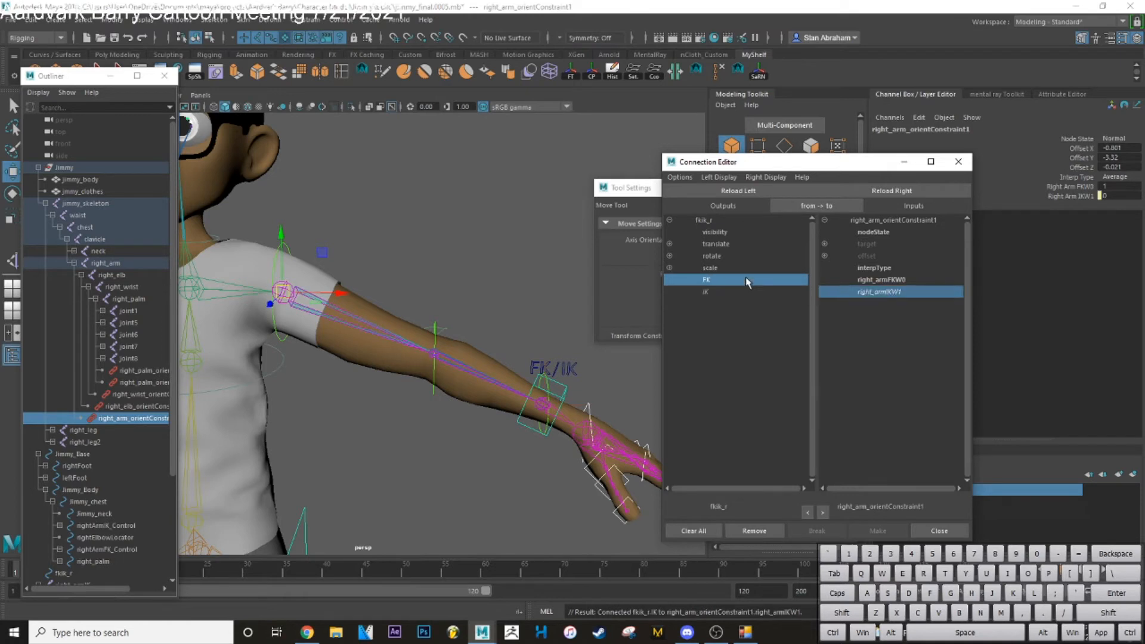
pyautogui.click(871, 280)
# Load right_elb_orientConstraint1 as the input object and connect fkik_r's FK to right_elbFKW0 and IK to right_elbIKW1
pyautogui.click(138, 406)
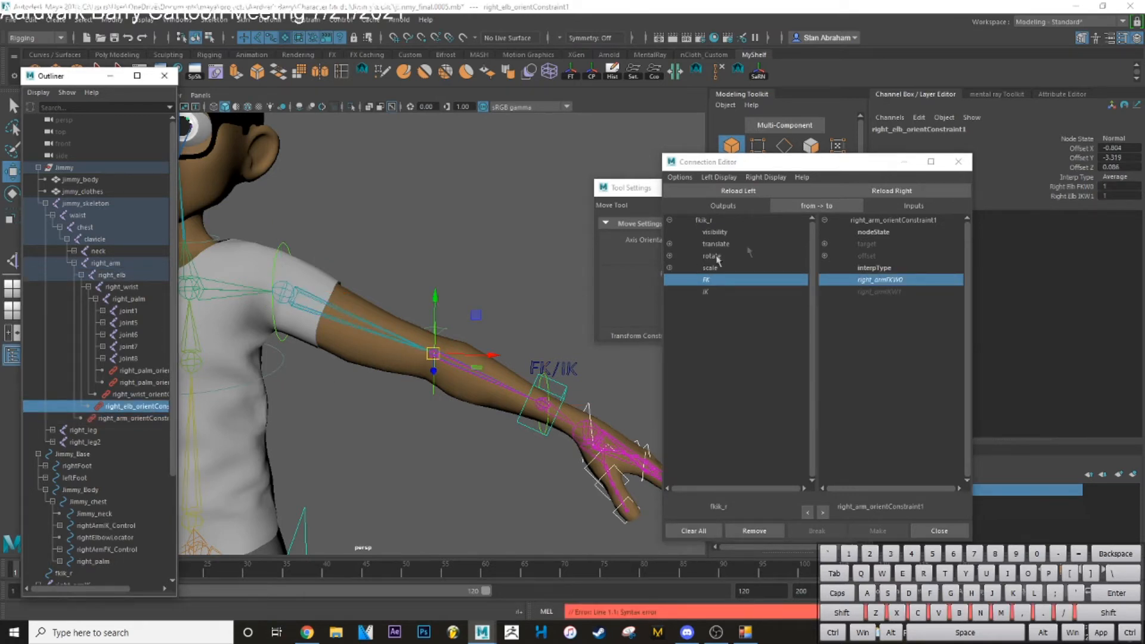
pyautogui.click(891, 191)
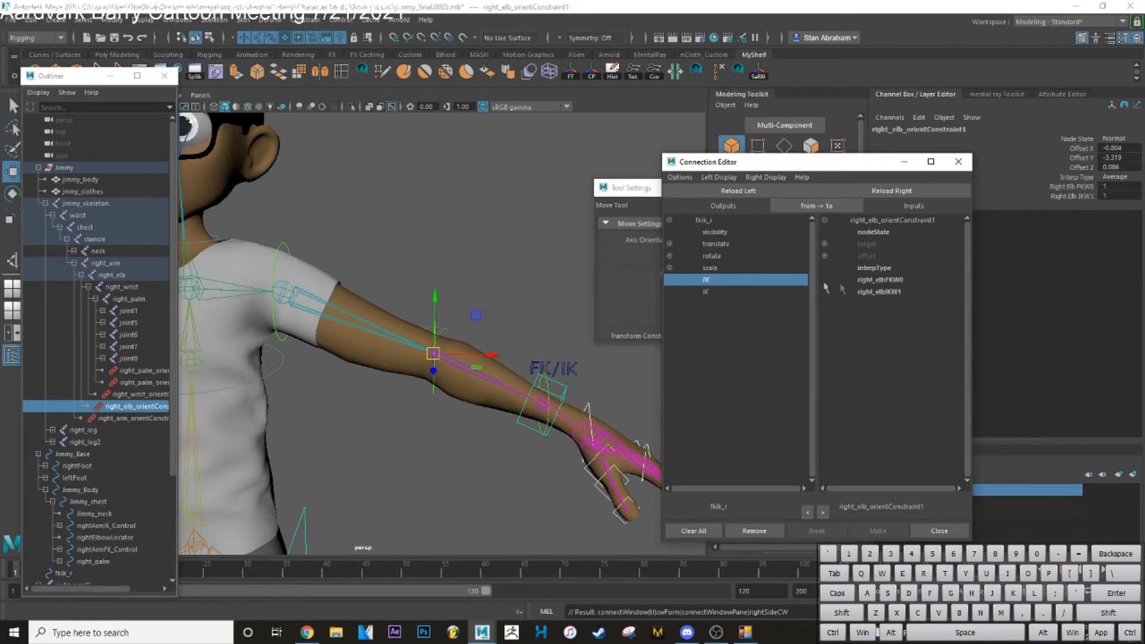
pyautogui.click(879, 279)
pyautogui.click(746, 292)
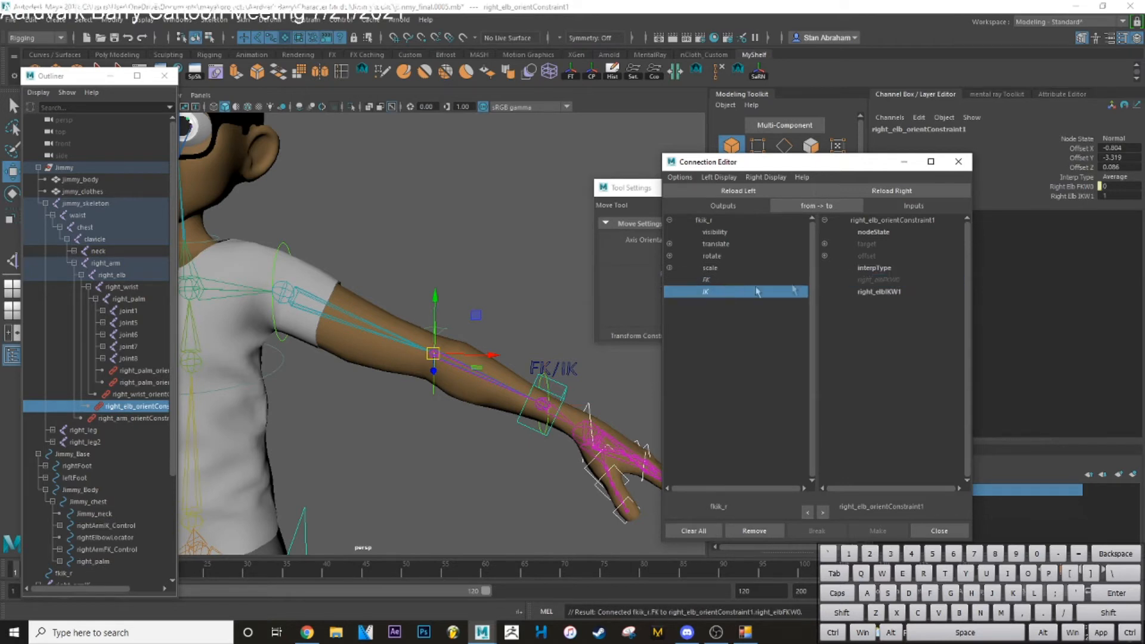
pyautogui.click(886, 294)
# Connect fkik_r's IK and FK to right_wristIKW1 and right_wristFKW0 of right_wrist_orientConstraint1, and close the Connection Editor
pyautogui.click(143, 394)
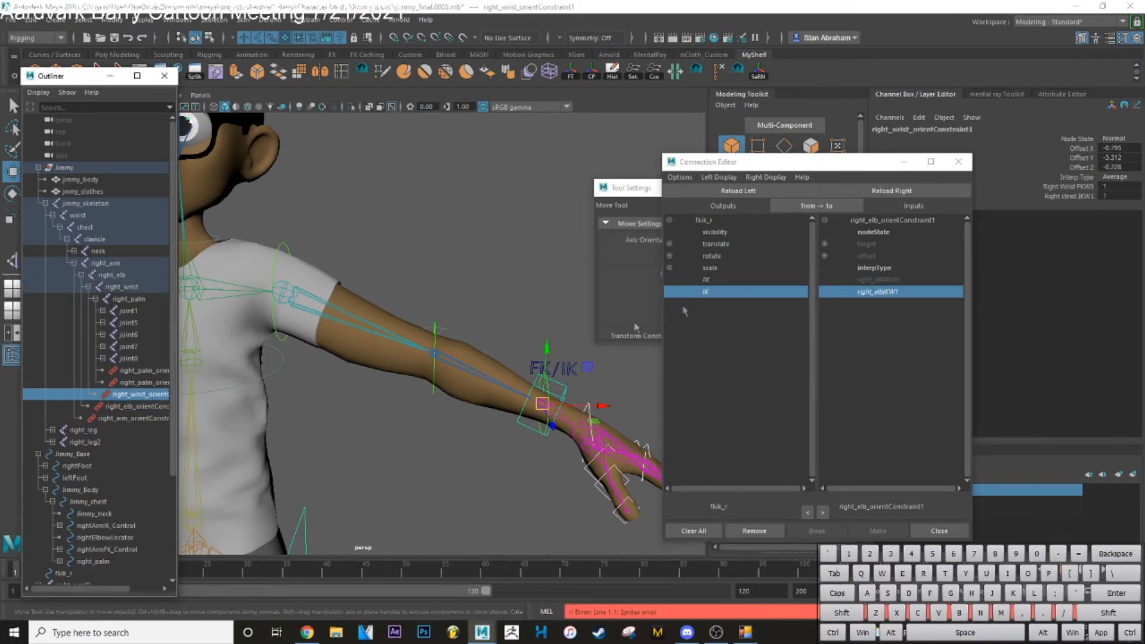
pyautogui.click(891, 191)
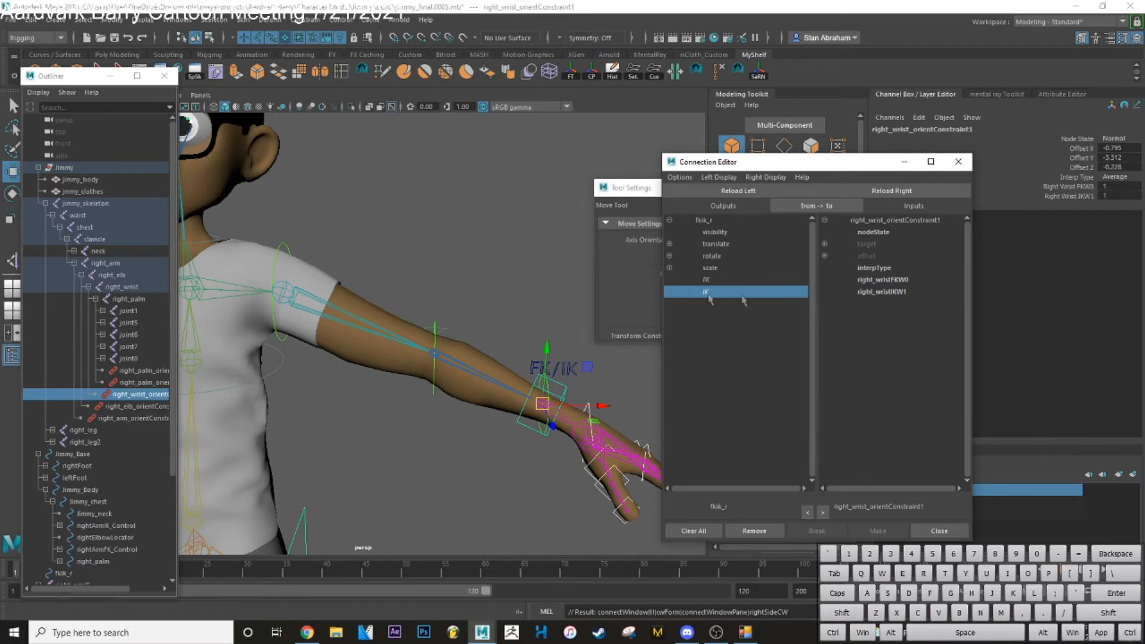
pyautogui.click(897, 293)
pyautogui.click(752, 280)
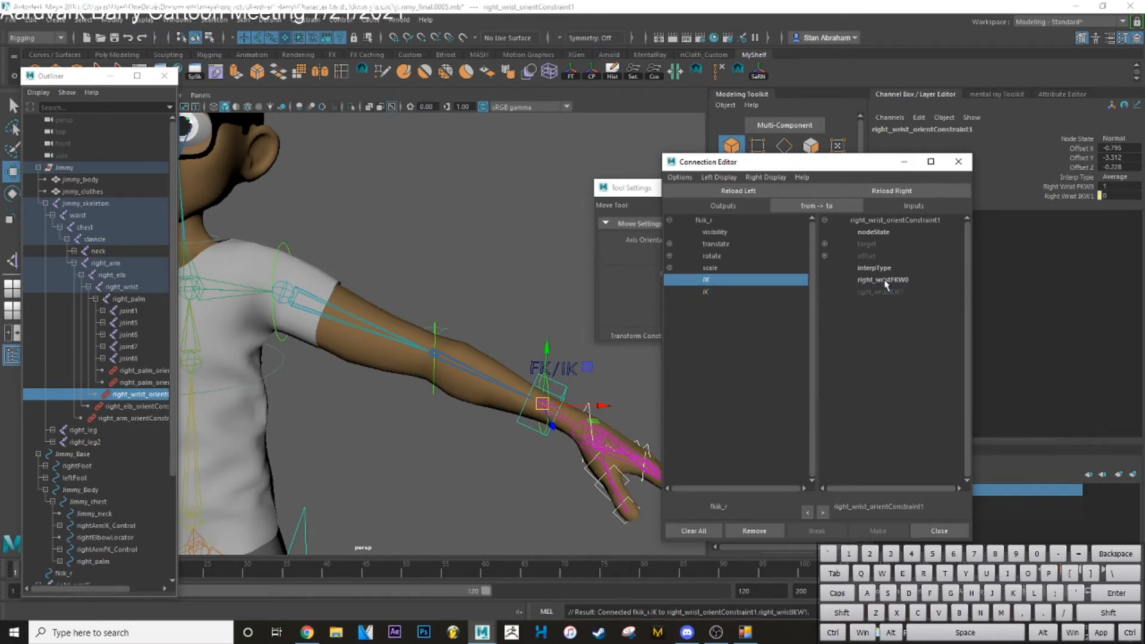
pyautogui.click(885, 281)
pyautogui.click(939, 531)
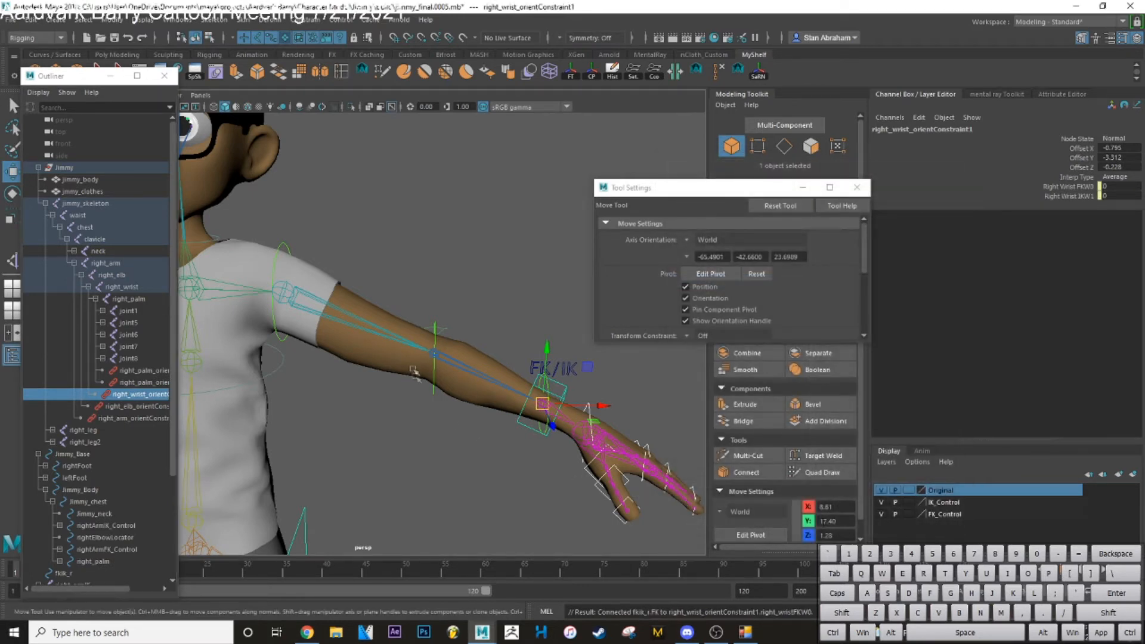
# Check fkik_r with FK at 1 and try rotating rightElbFK_Control at the elbow
pyautogui.click(573, 366)
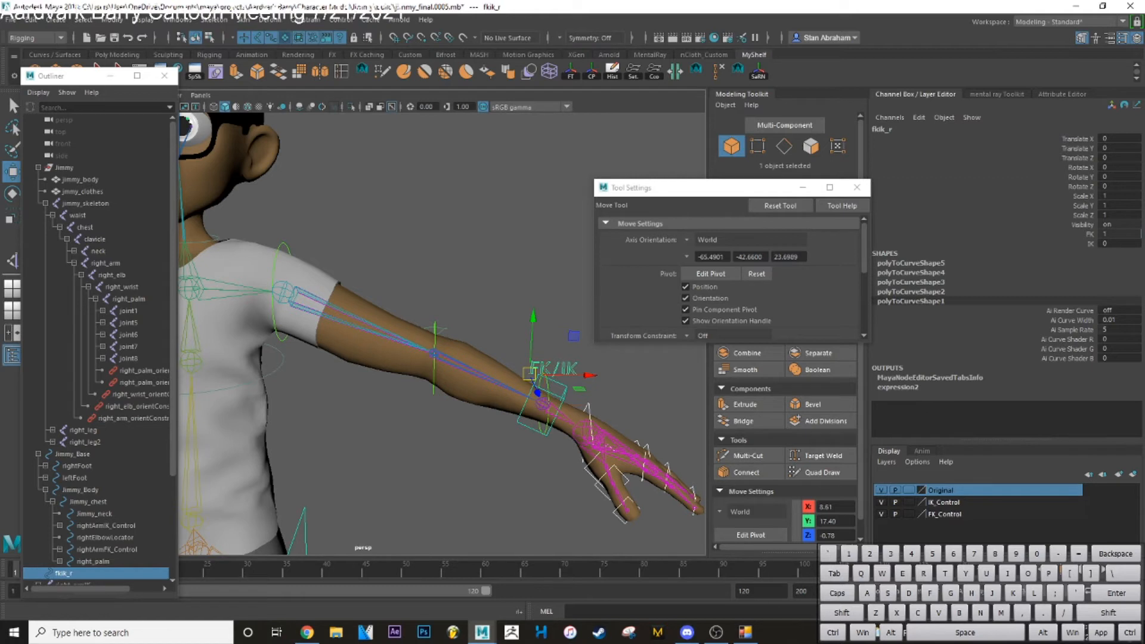
pyautogui.click(460, 256)
pyautogui.click(434, 333)
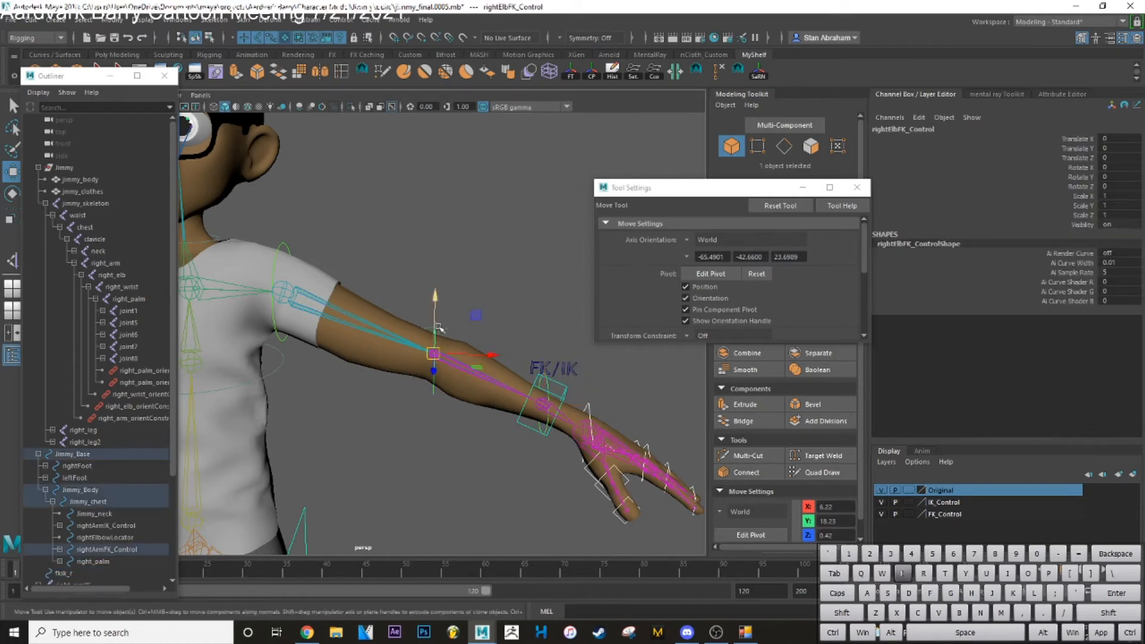
pyautogui.press('e')
pyautogui.moveTo(475, 364); pyautogui.dragTo(417, 399)
pyautogui.press('w')
pyautogui.click(553, 291)
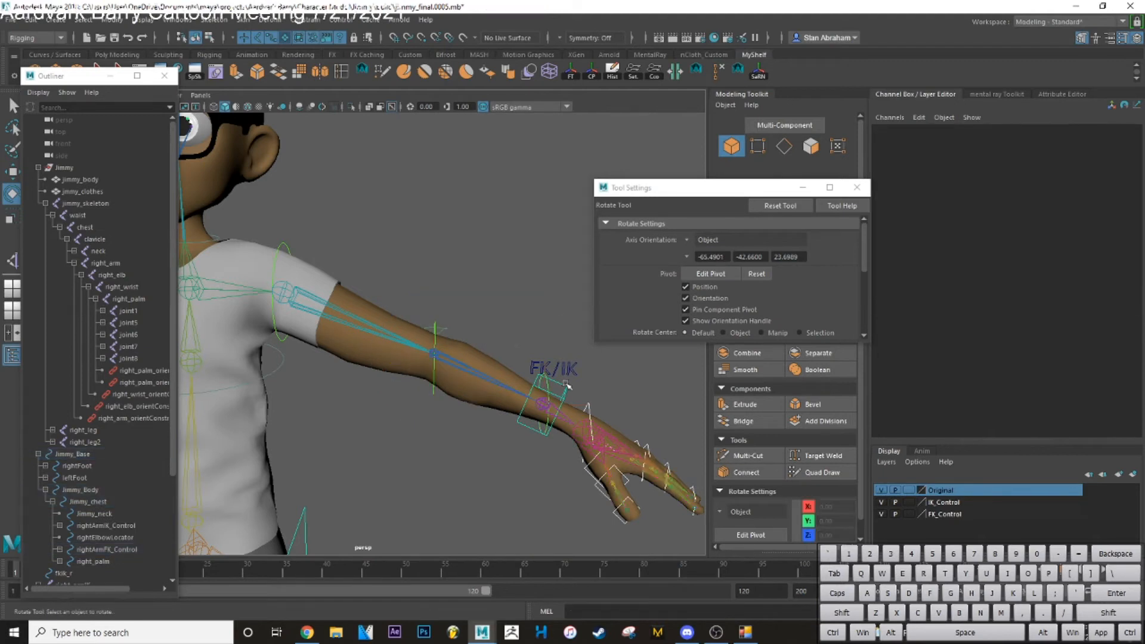
# Try moving the right wrist's IK control in FK mode, undo the move, and deselect it
pyautogui.click(563, 396)
pyautogui.moveTo(563, 396); pyautogui.dragTo(498, 301)
pyautogui.hotkey('ctrl', 'z')
pyautogui.click(514, 297)
# Switch the arm to IK mode by setting fkik_r's FK to 0 and IK to 1, and deselect the curve
pyautogui.click(561, 364)
pyautogui.click(1110, 235)
pyautogui.write('0')
pyautogui.press('Return')
pyautogui.click(538, 288)
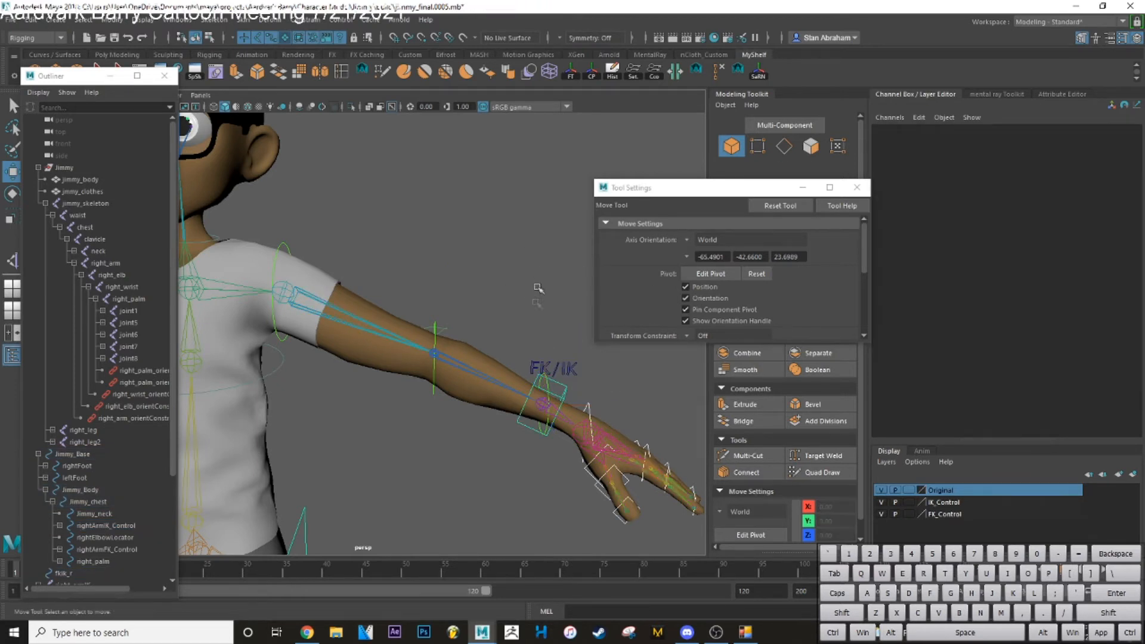
# Try moving the right wrist's IK control in IK mode and undo the move
pyautogui.click(561, 391)
pyautogui.moveTo(562, 390); pyautogui.dragTo(487, 278)
pyautogui.hotkey('ctrl', 'z')
pyautogui.hotkey('ctrl', 'z')
# Try rotating rightElbFK_Control at the elbow in IK mode and undo the rotation
pyautogui.click(436, 325)
pyautogui.press('e')
pyautogui.moveTo(470, 361); pyautogui.dragTo(400, 391)
pyautogui.hotkey('ctrl', 'z')
pyautogui.keyDown('alt'); pyautogui.moveTo(516, 396); pyautogui.dragTo(424, 375); pyautogui.keyUp('alt')
pyautogui.hotkey('ctrl', 'z')
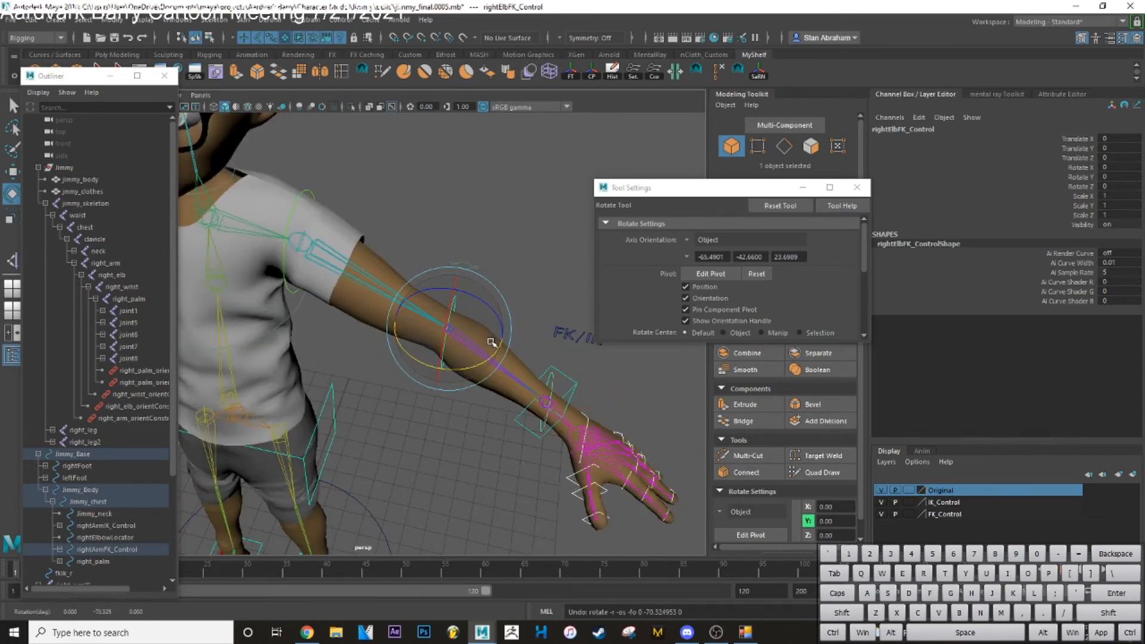
# Set the IK attribute of fkik_r to 0
pyautogui.keyDown('alt'); pyautogui.moveTo(464, 301); pyautogui.dragTo(533, 385); pyautogui.keyUp('alt')
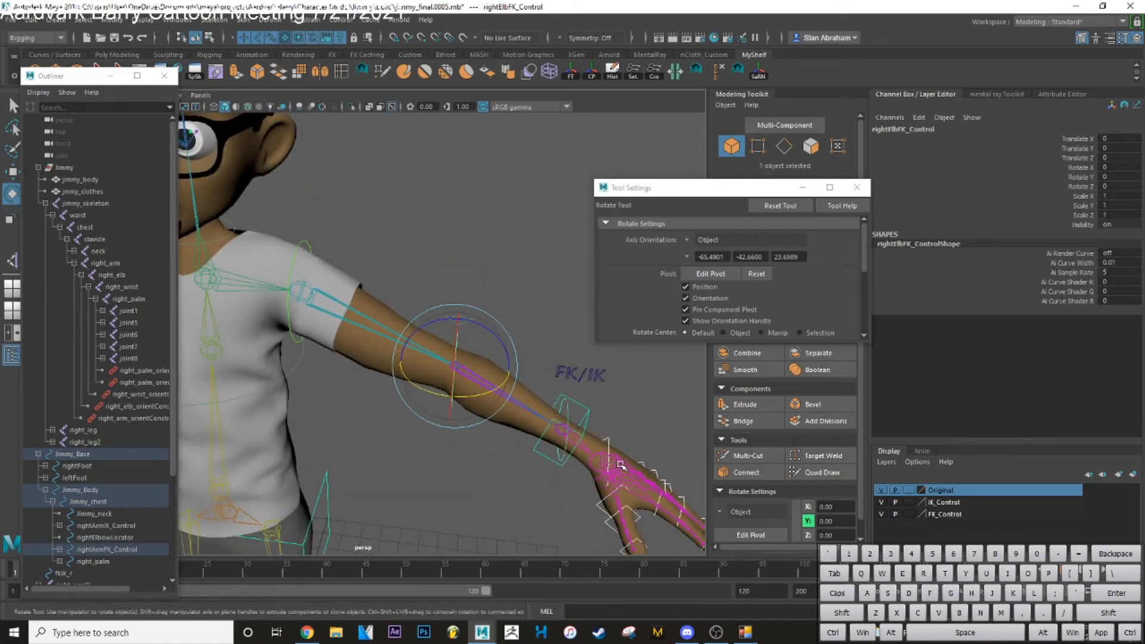
pyautogui.click(593, 377)
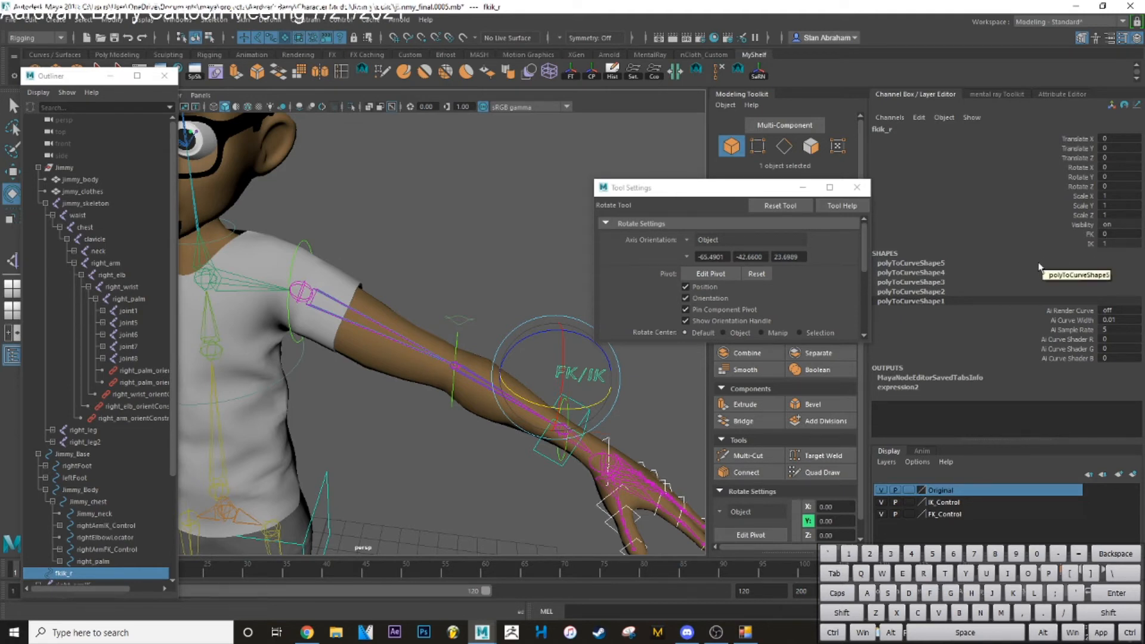
pyautogui.doubleClick(1106, 243)
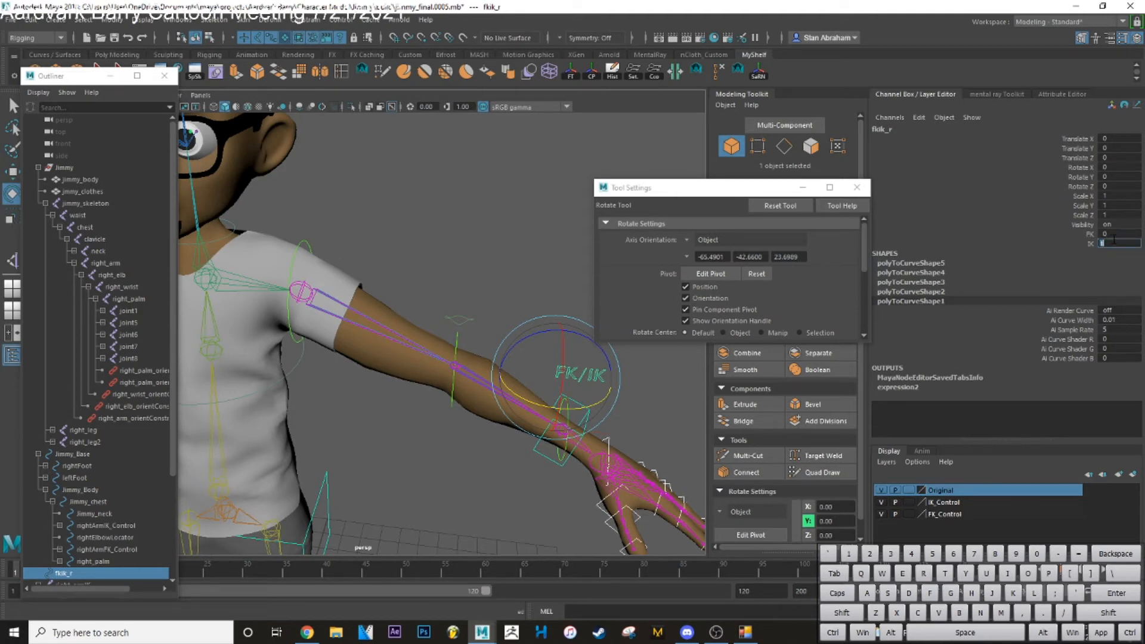
pyautogui.press('Return')
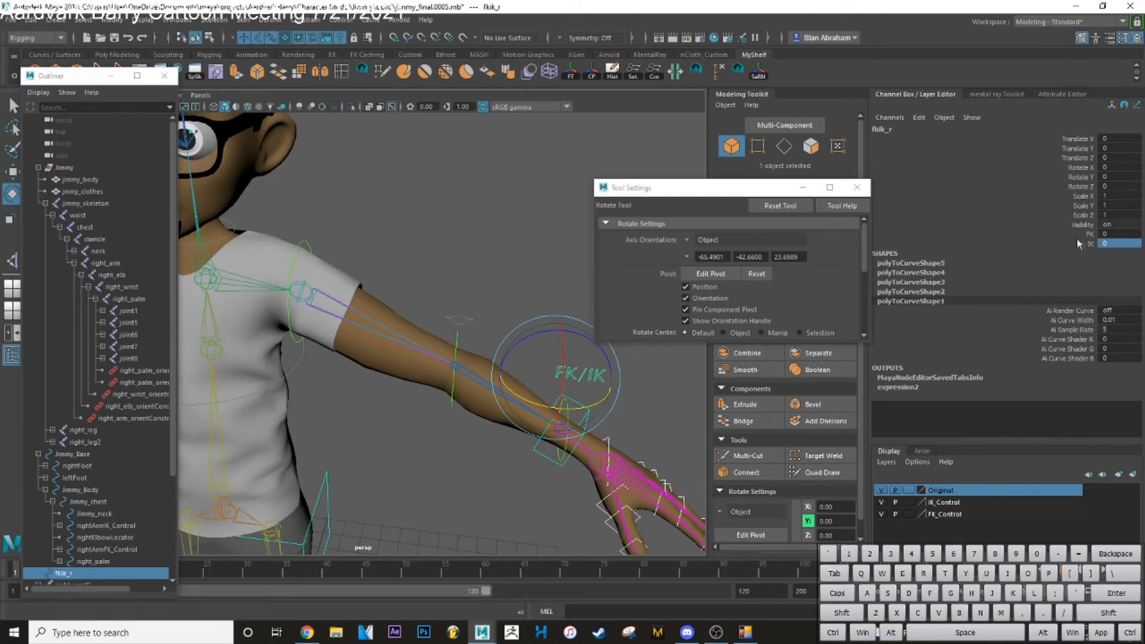
# Open the Expression Editor for fkik_r and pick its FK attribute
pyautogui.click(178, 20)
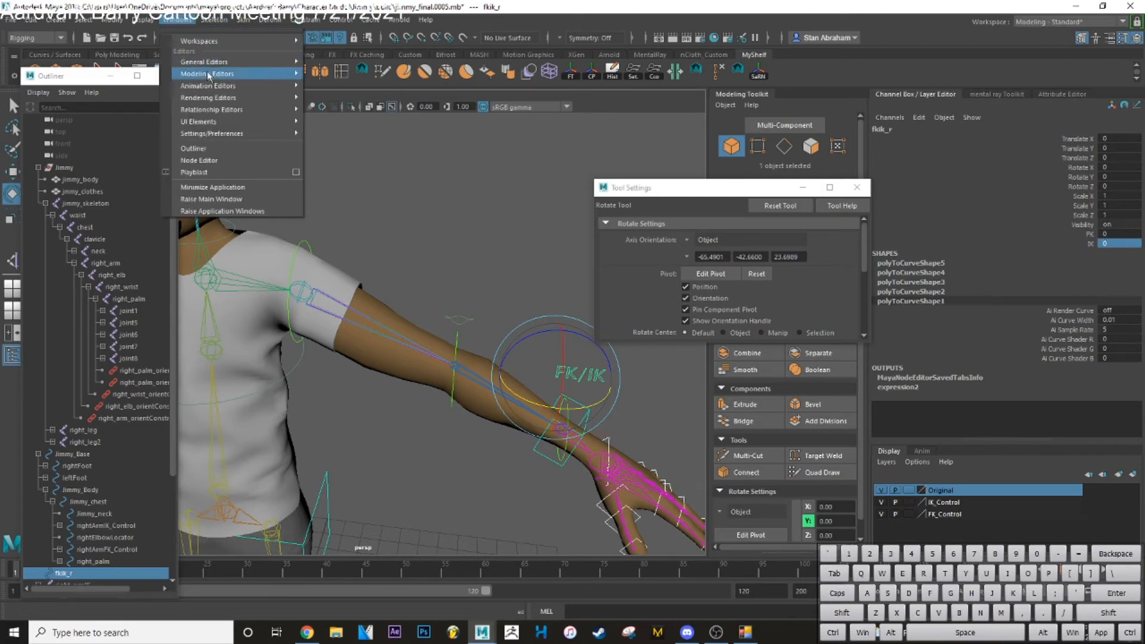
pyautogui.moveTo(208, 86)
pyautogui.click(345, 206)
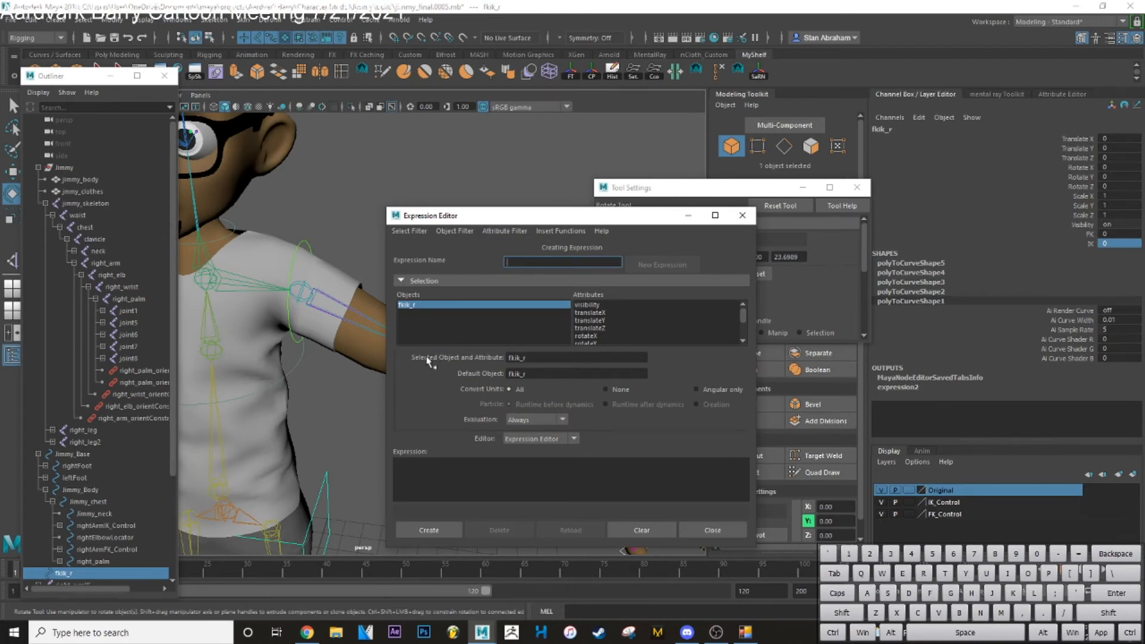
pyautogui.click(413, 307)
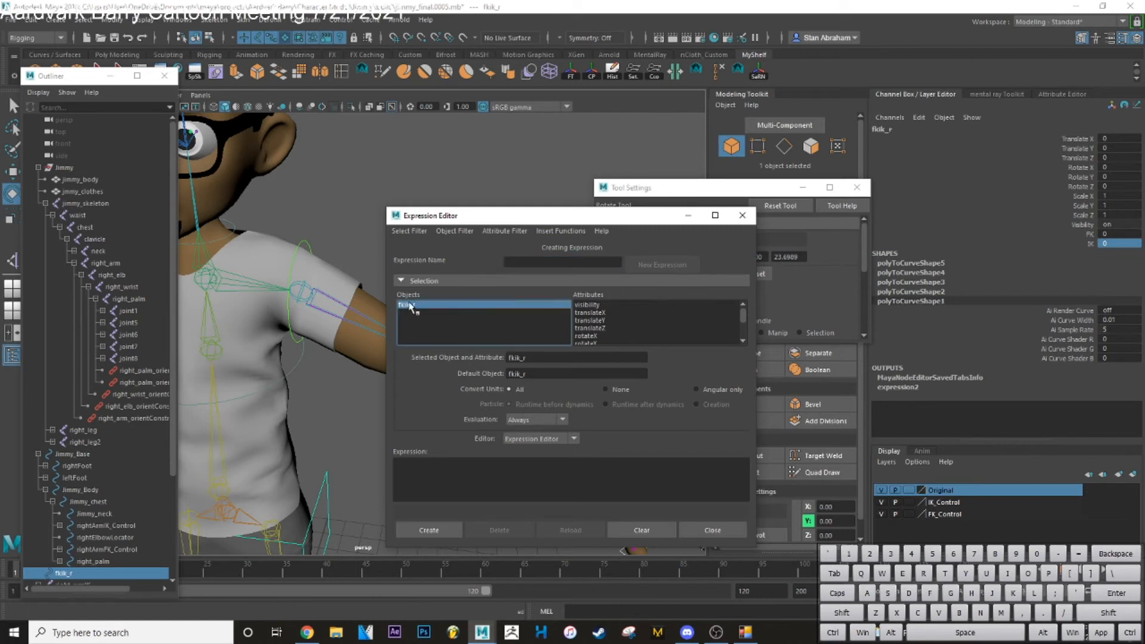
pyautogui.scroll(-1, 618, 314)
pyautogui.scroll(-2, 618, 314)
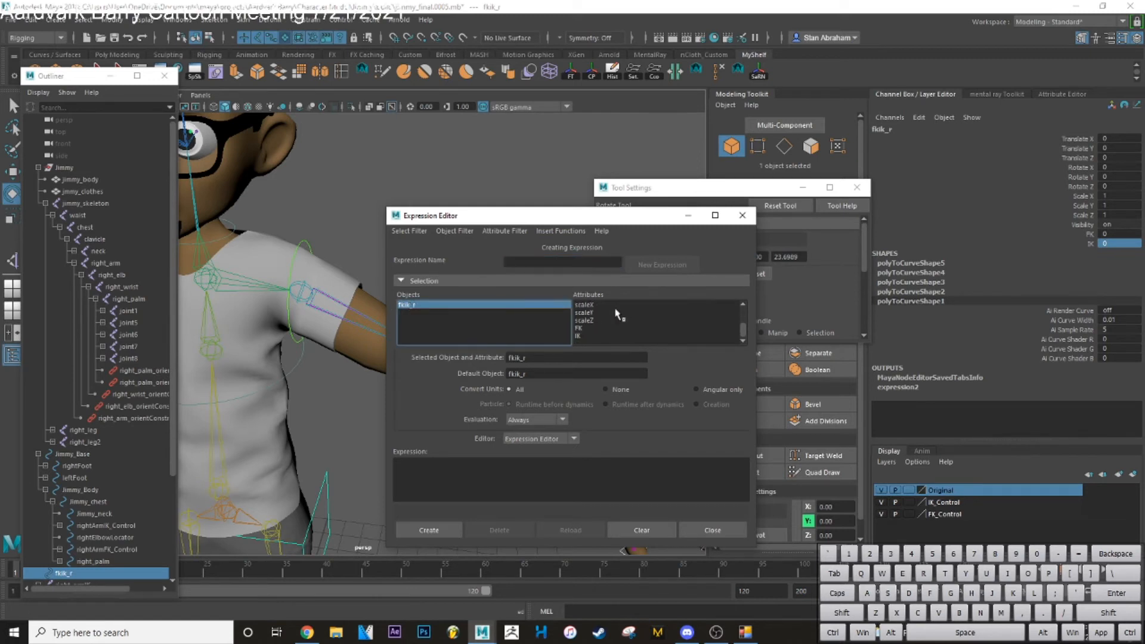
pyautogui.click(584, 328)
# Create the expression "fkik_r.FK = 1 - fkik_r.IK", and close the Expression Editor and Tool Settings windows
pyautogui.moveTo(546, 357); pyautogui.dragTo(508, 357)
pyautogui.hotkey('ctrl', 'c')
pyautogui.click(465, 483)
pyautogui.hotkey('ctrl', 'v')
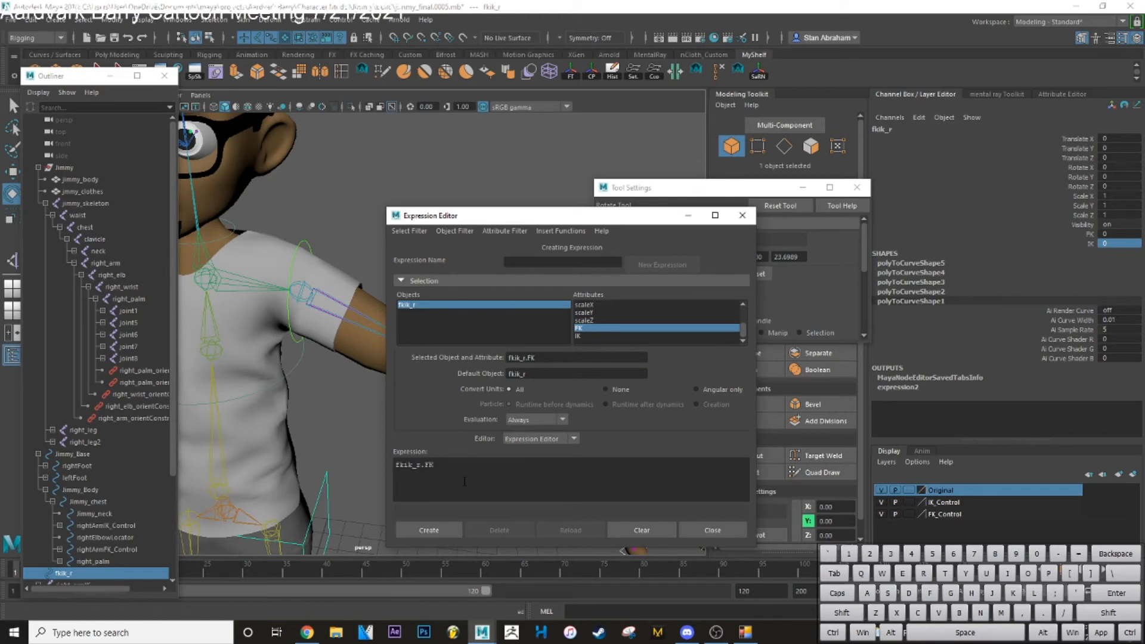
pyautogui.write('= 1 -')
pyautogui.hotkey('ctrl', 'v')
pyautogui.press('BackSpace')
pyautogui.press('BackSpace')
pyautogui.write('IK')
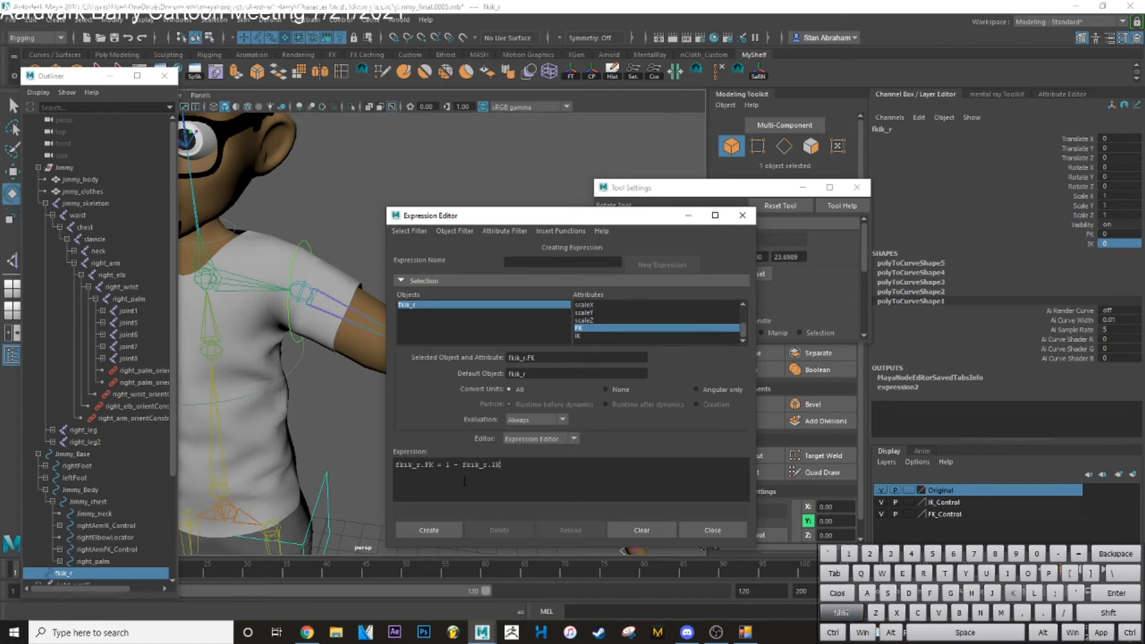
pyautogui.click(447, 529)
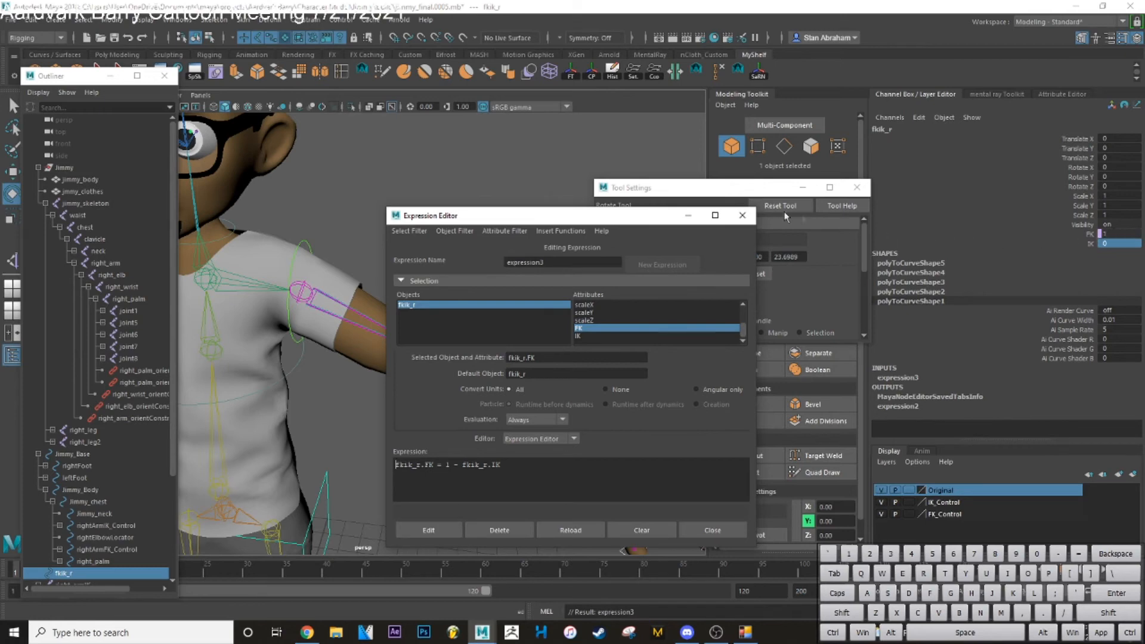
pyautogui.click(742, 215)
pyautogui.click(857, 187)
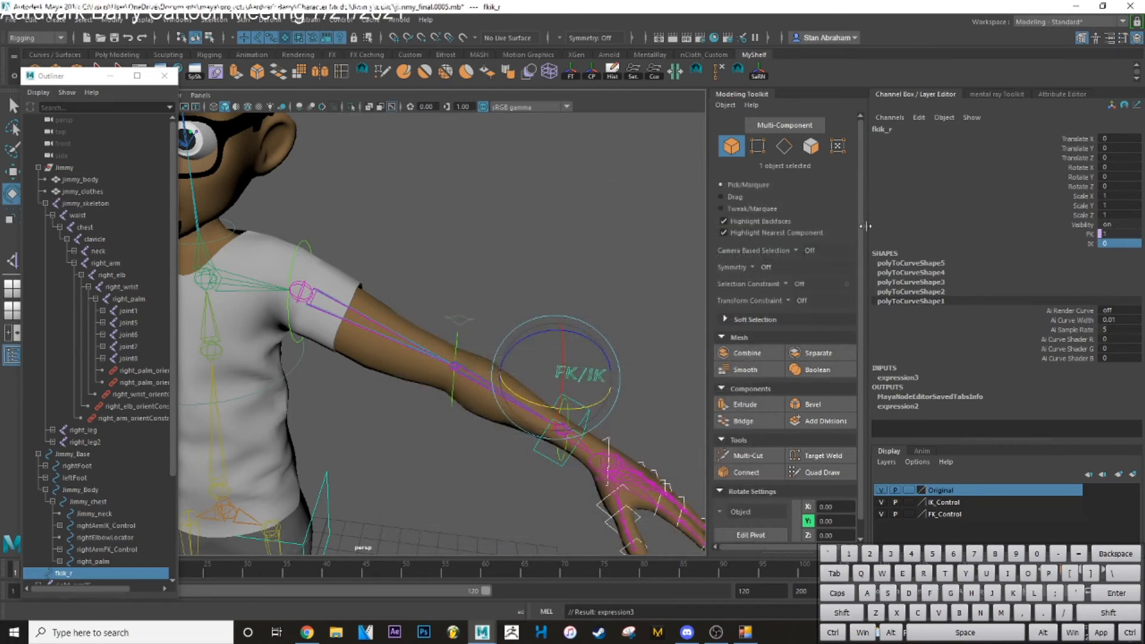
# Test the expression by setting fkik_r's IK to 1 and back to 0, and deselect the curve
pyautogui.write('1')
pyautogui.press('Return')
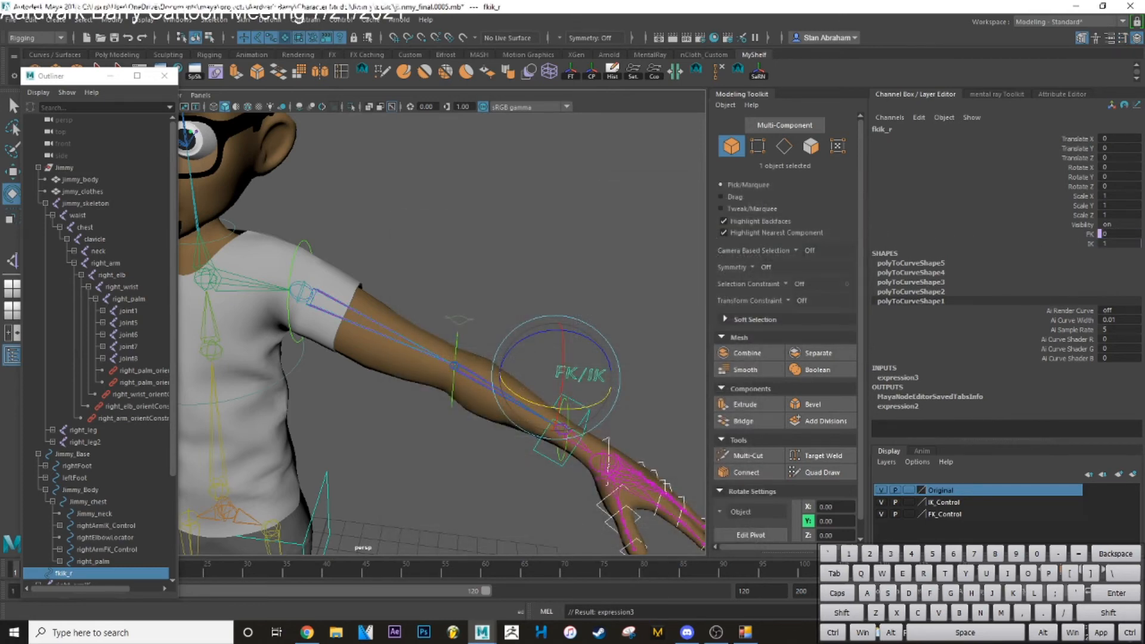
pyautogui.click(1118, 244)
pyautogui.write('0')
pyautogui.press('Return')
pyautogui.click(591, 207)
# Add a pole vector constraint from rightElbowLocator to ikHandle1 of the right arm, and deselect everything
pyautogui.click(460, 308)
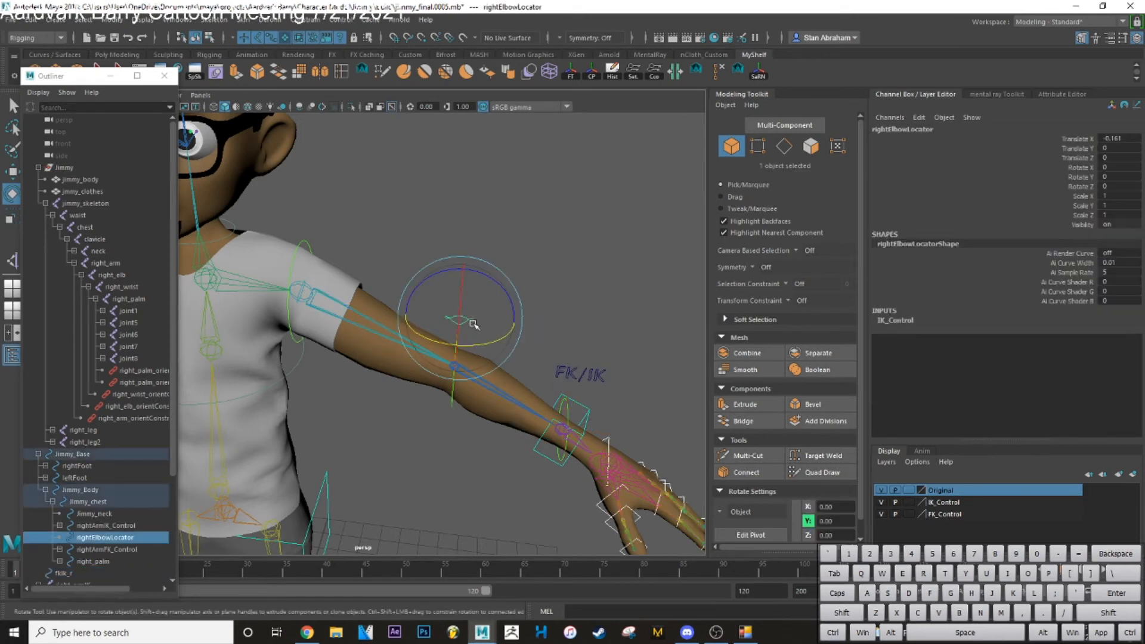
pyautogui.press('q')
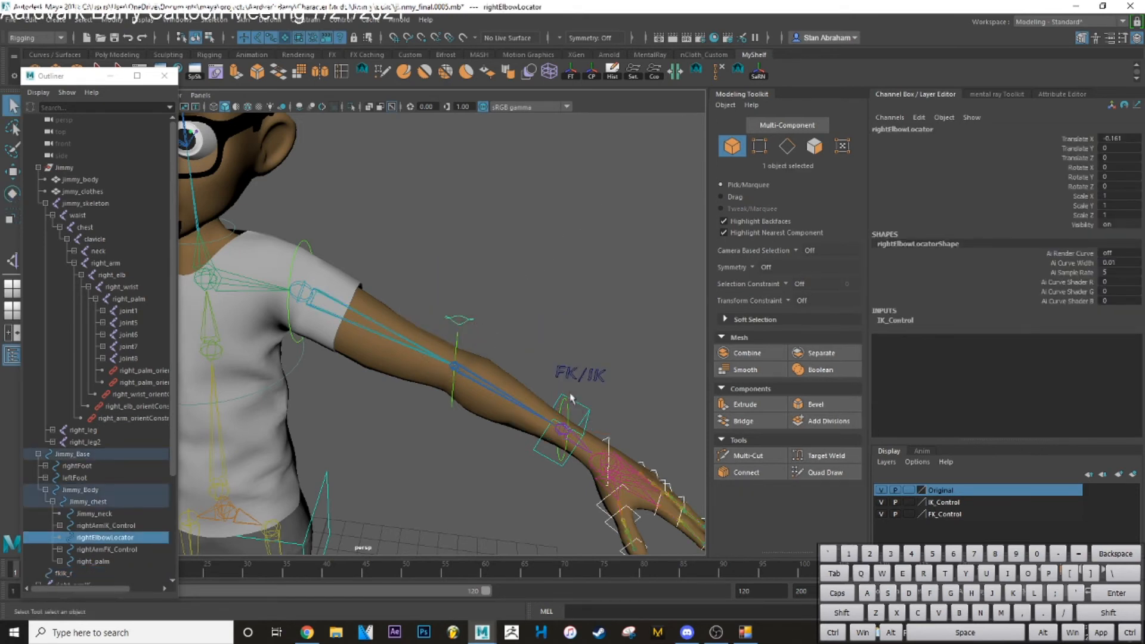
pyautogui.keyDown('shift'); pyautogui.click(572, 400); pyautogui.keyUp('shift')
pyautogui.click(320, 19)
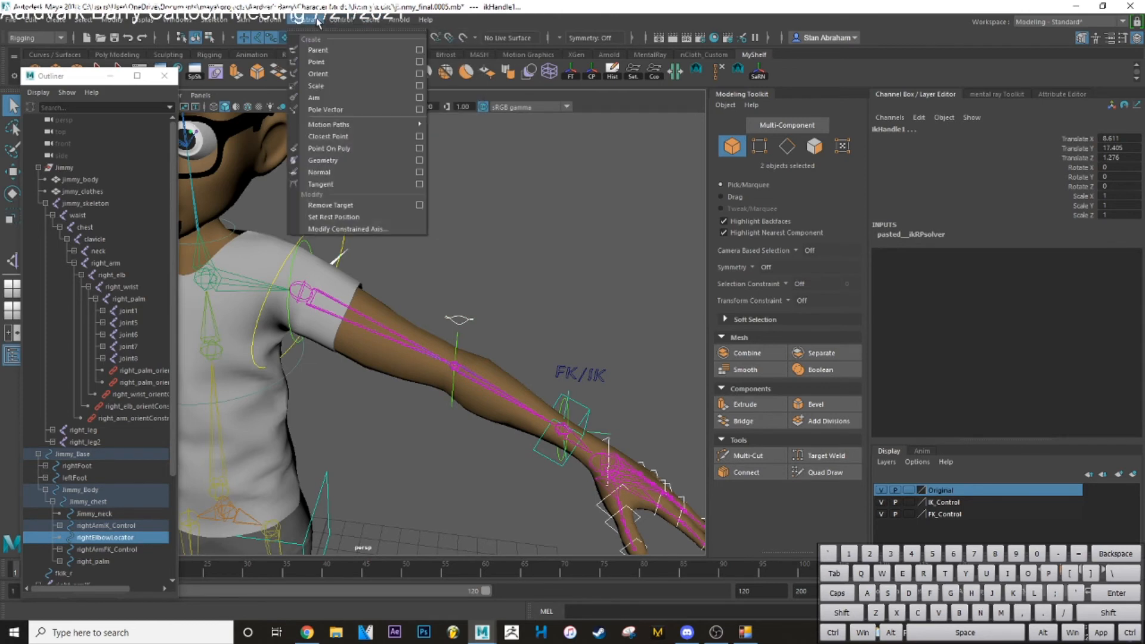
pyautogui.click(320, 111)
pyautogui.click(579, 341)
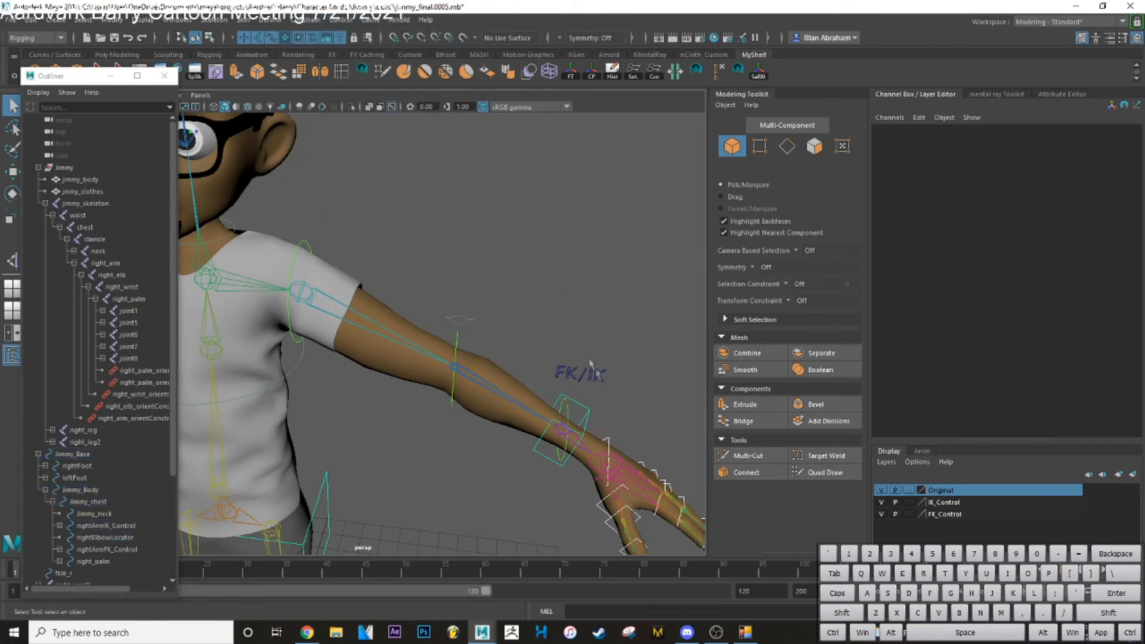
# Scrub fkik_r's IK between 0 and 1 to test the arm switch, and deselect the curve
pyautogui.click(555, 369)
pyautogui.moveTo(1112, 248); pyautogui.dragTo(1141, 247)
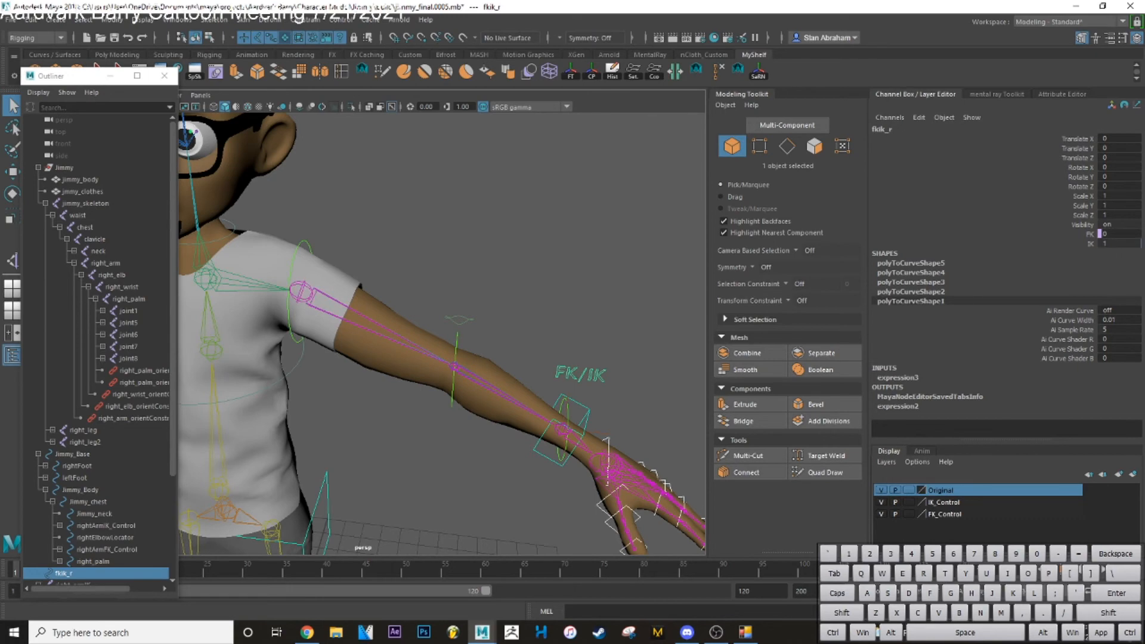
pyautogui.click(561, 250)
pyautogui.keyDown('alt'); pyautogui.moveTo(503, 287); pyautogui.dragTo(526, 169); pyautogui.keyUp('alt')
pyautogui.scroll(3, 628, 239)
pyautogui.keyDown('alt'); pyautogui.moveTo(588, 246); pyautogui.dragTo(541, 291, button='middle'); pyautogui.keyUp('alt')
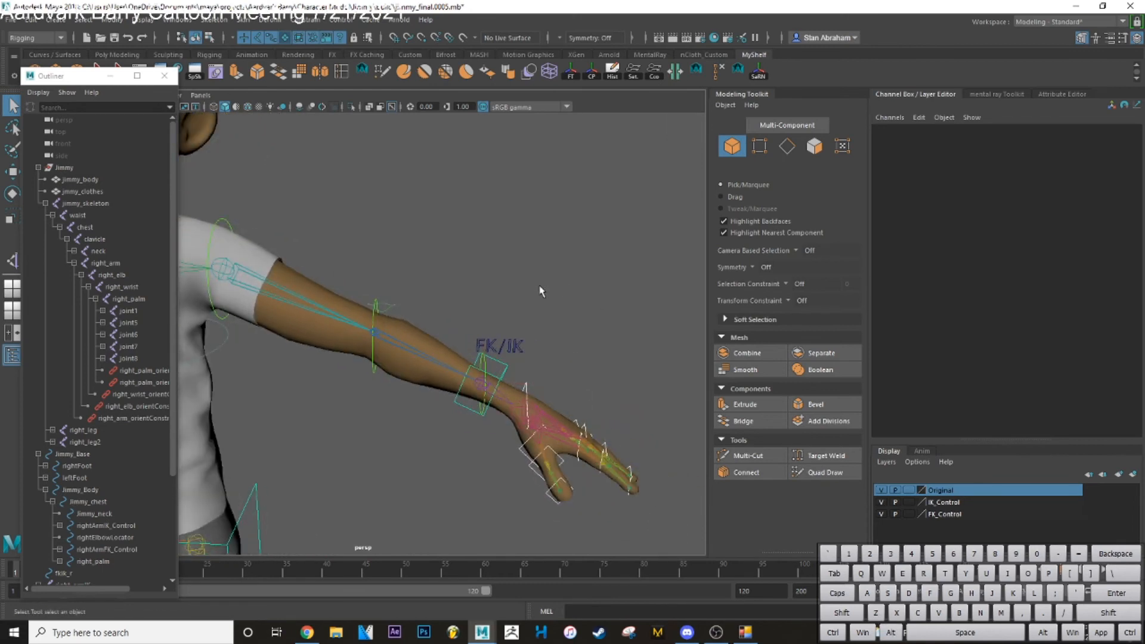
# Open Set Driven Key from the Animation menu set for fkik_r, load it as the driver, and pick its IK attribute
pyautogui.click(500, 344)
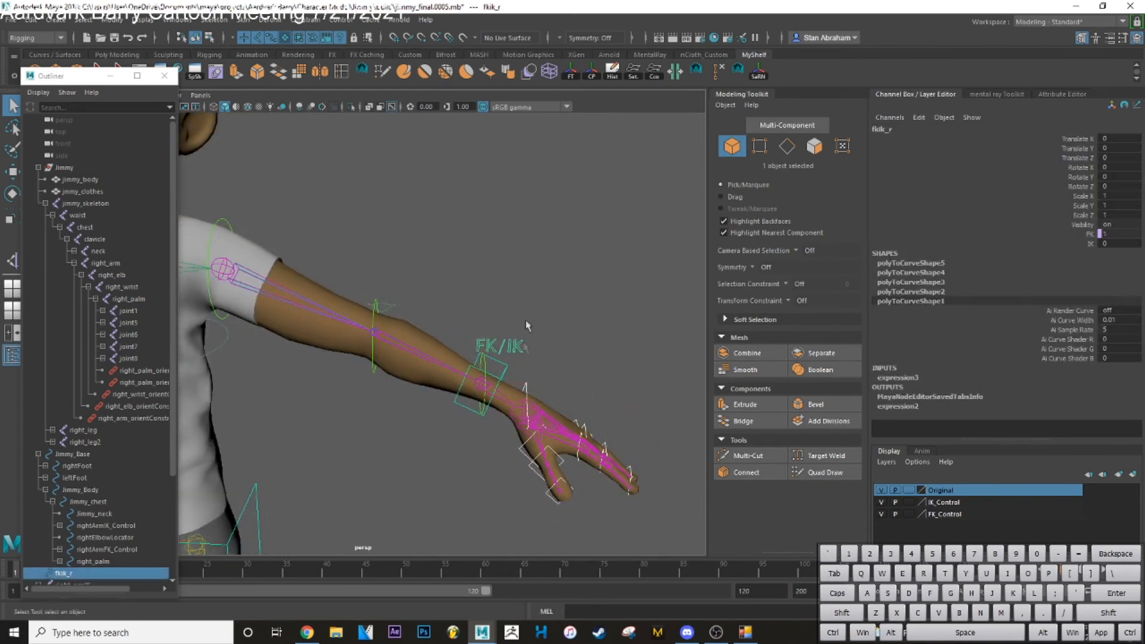
pyautogui.click(180, 22)
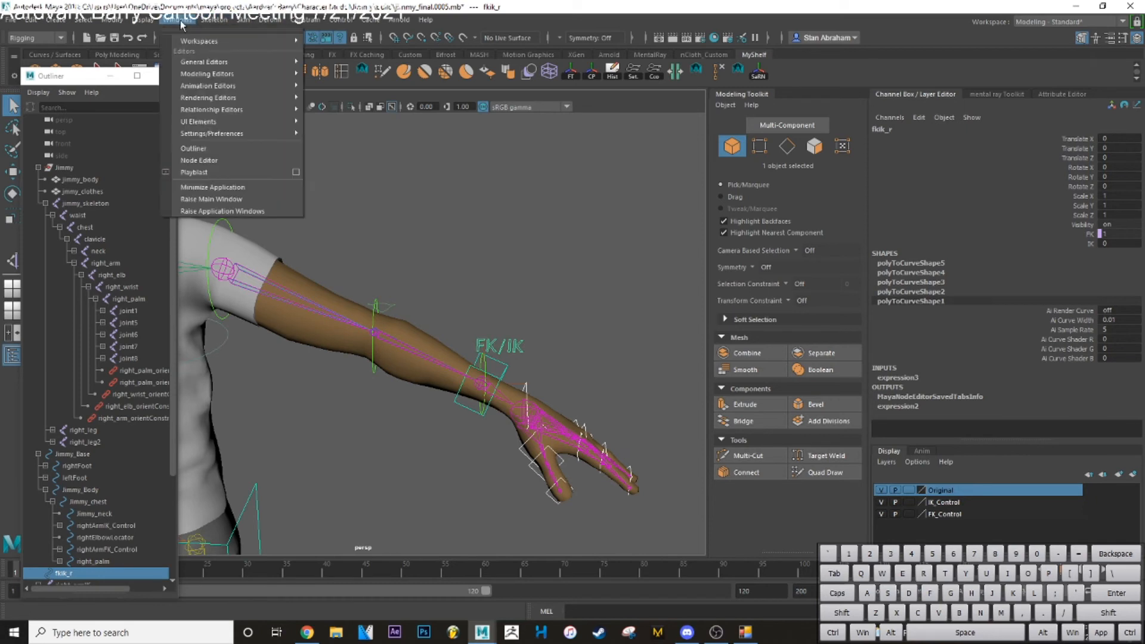
pyautogui.click(36, 38)
pyautogui.click(36, 37)
pyautogui.click(31, 69)
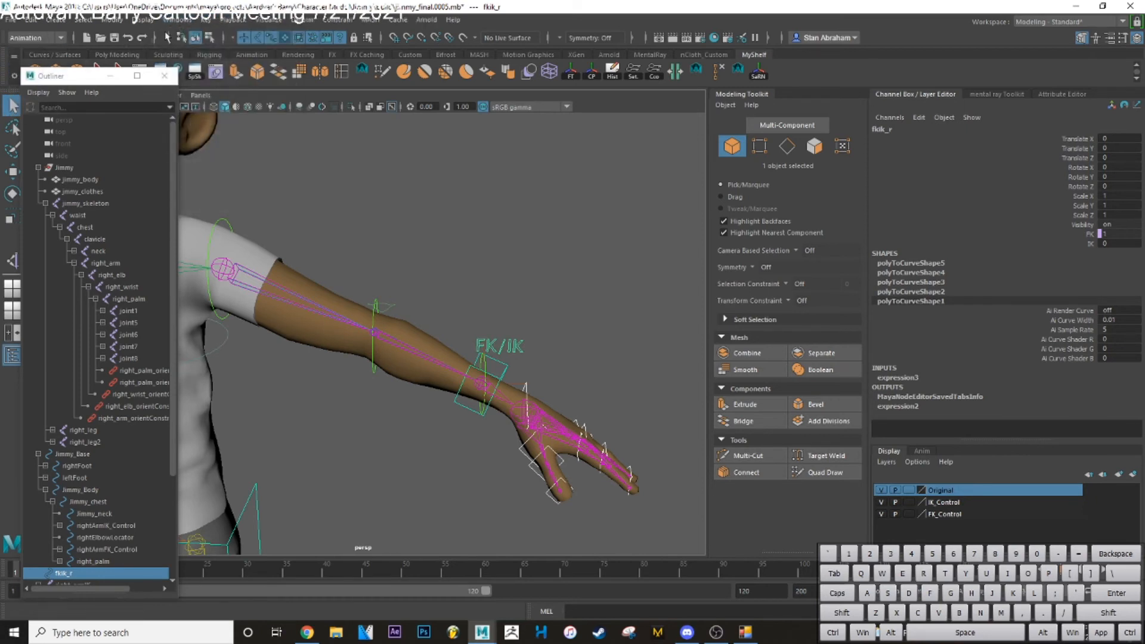
pyautogui.click(207, 20)
pyautogui.moveTo(257, 122)
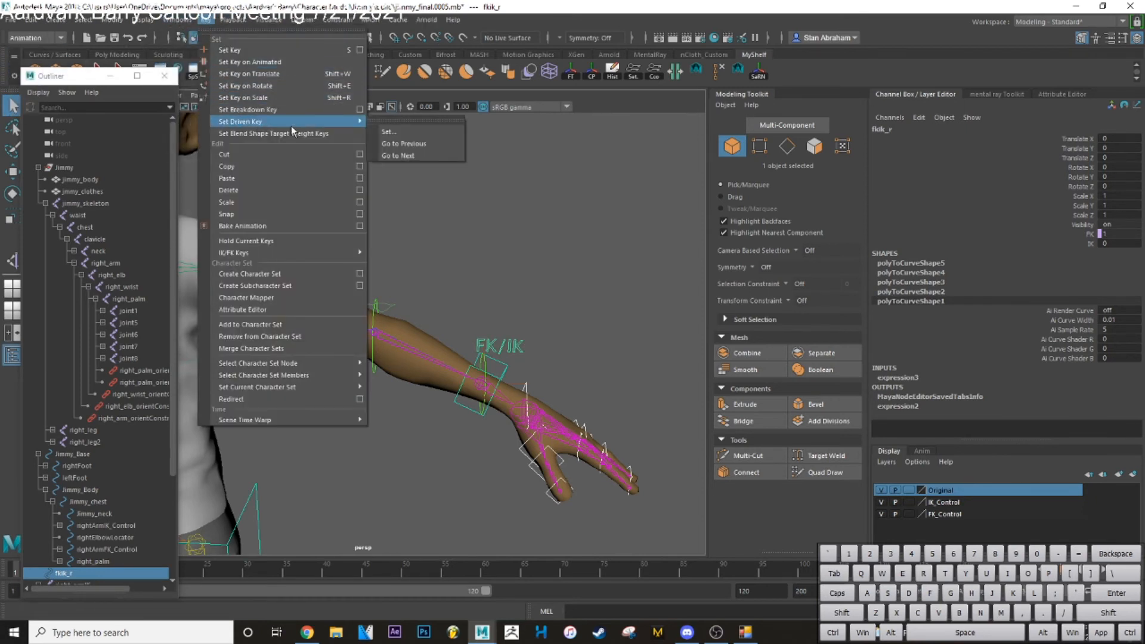
pyautogui.click(416, 133)
pyautogui.moveTo(270, 186); pyautogui.dragTo(826, 120)
pyautogui.click(833, 426)
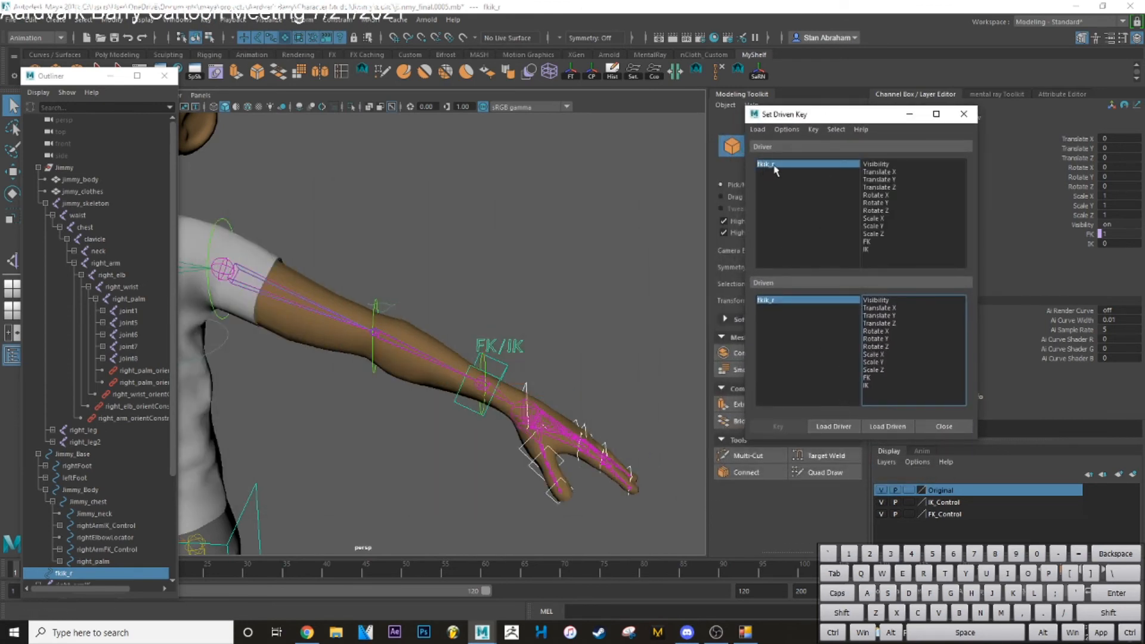
pyautogui.click(877, 249)
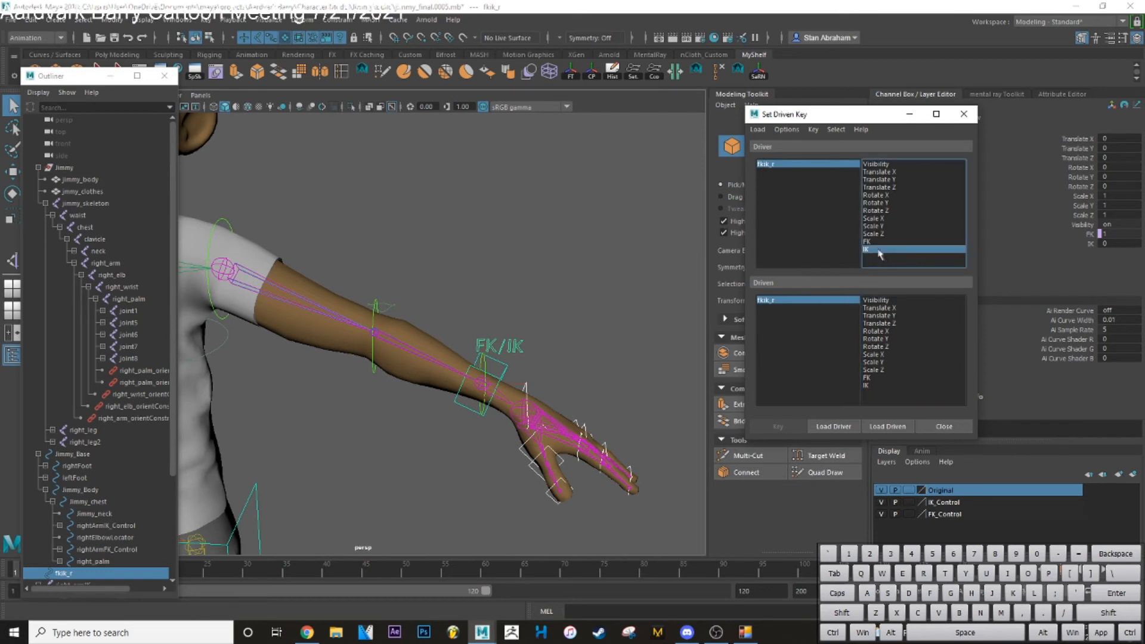
# Hide fkik_r's FK attribute from its channels, and reload fkik_r as the driver with IK picked
pyautogui.rightClick(1086, 235)
pyautogui.click(1042, 515)
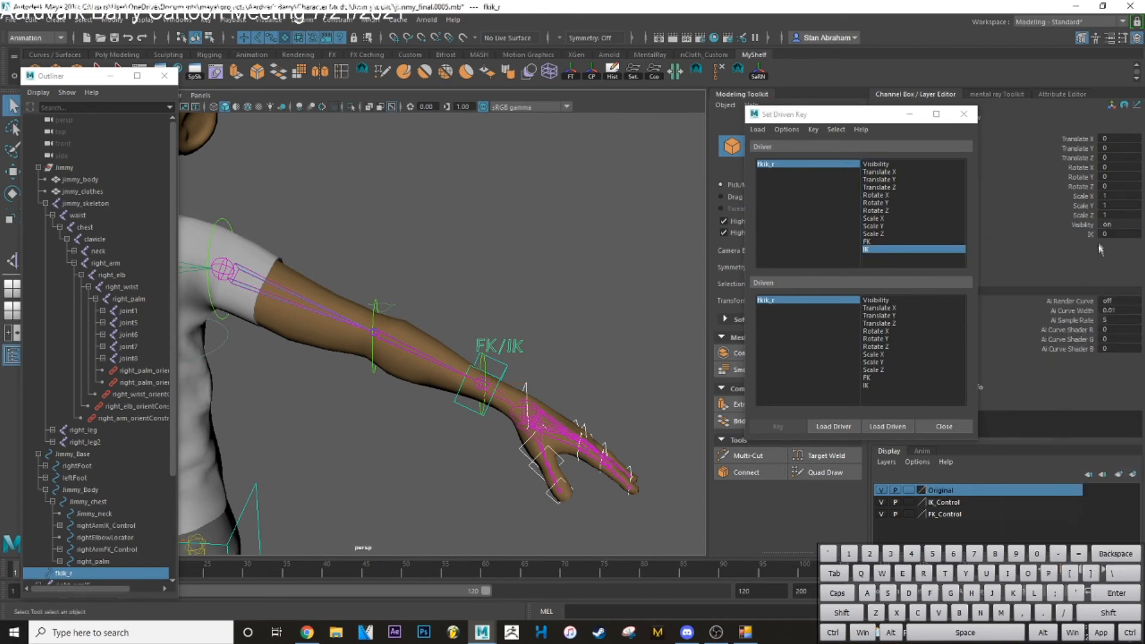
pyautogui.click(1090, 233)
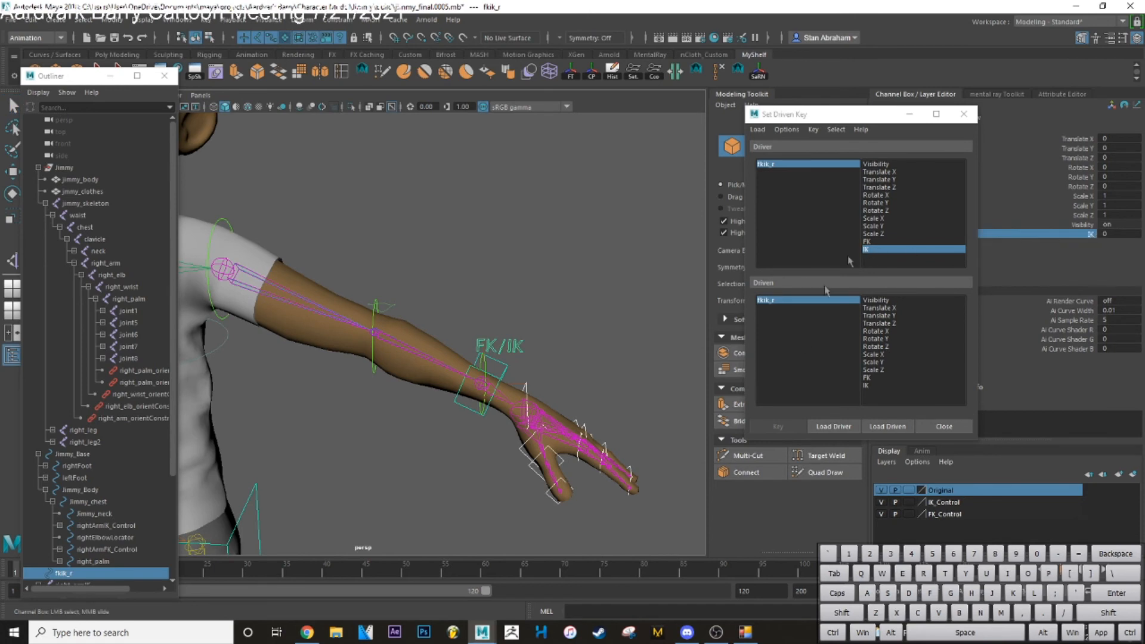
pyautogui.click(833, 426)
pyautogui.click(870, 243)
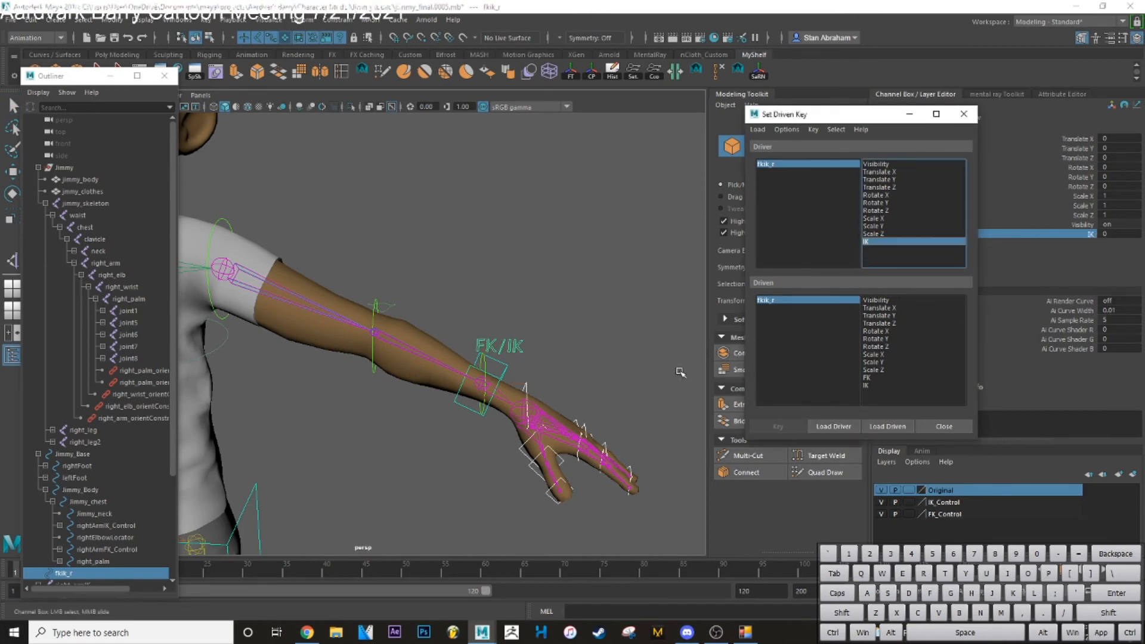
# Load rightArmFK_Control as the driven object in Set Driven Key, and reselect fkik_r
pyautogui.keyDown('alt'); pyautogui.moveTo(680, 372); pyautogui.dragTo(475, 316); pyautogui.keyUp('alt')
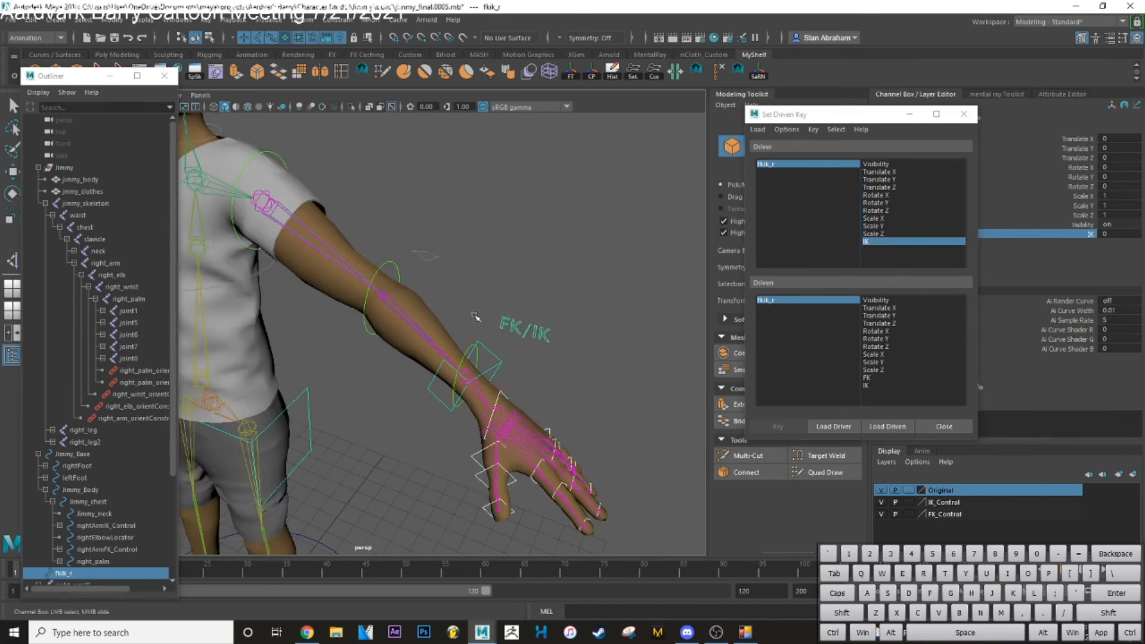
pyautogui.click(500, 278)
pyautogui.keyDown('alt'); pyautogui.moveTo(500, 278); pyautogui.dragTo(593, 350, button='middle'); pyautogui.keyUp('alt')
pyautogui.keyDown('alt'); pyautogui.moveTo(592, 351); pyautogui.dragTo(373, 224); pyautogui.keyUp('alt')
pyautogui.click(336, 225)
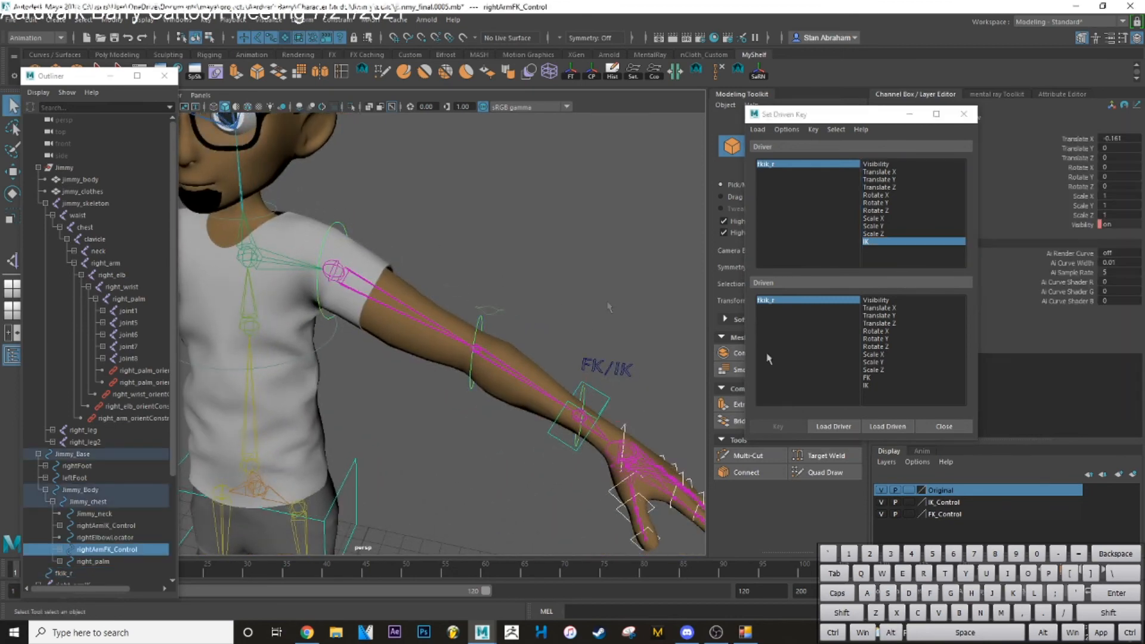
pyautogui.click(887, 427)
pyautogui.keyDown('alt'); pyautogui.moveTo(421, 307); pyautogui.dragTo(527, 323); pyautogui.keyUp('alt')
pyautogui.click(575, 380)
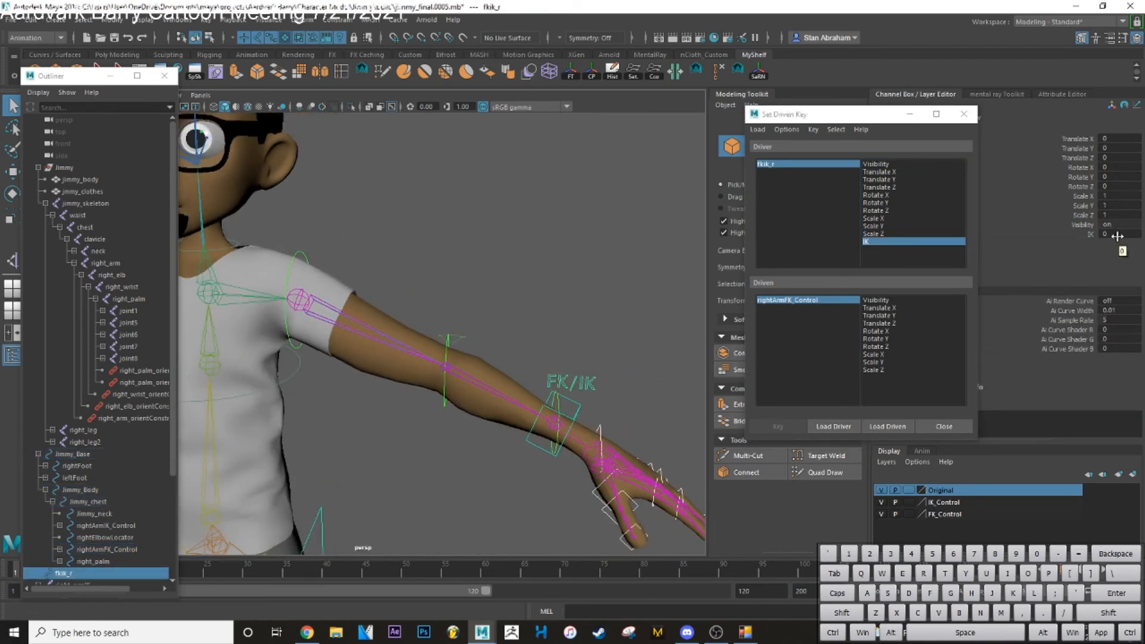
# Load rightArmIK_Control and rightElbowLocator together as the driven objects, and pick both of them
pyautogui.click(575, 405)
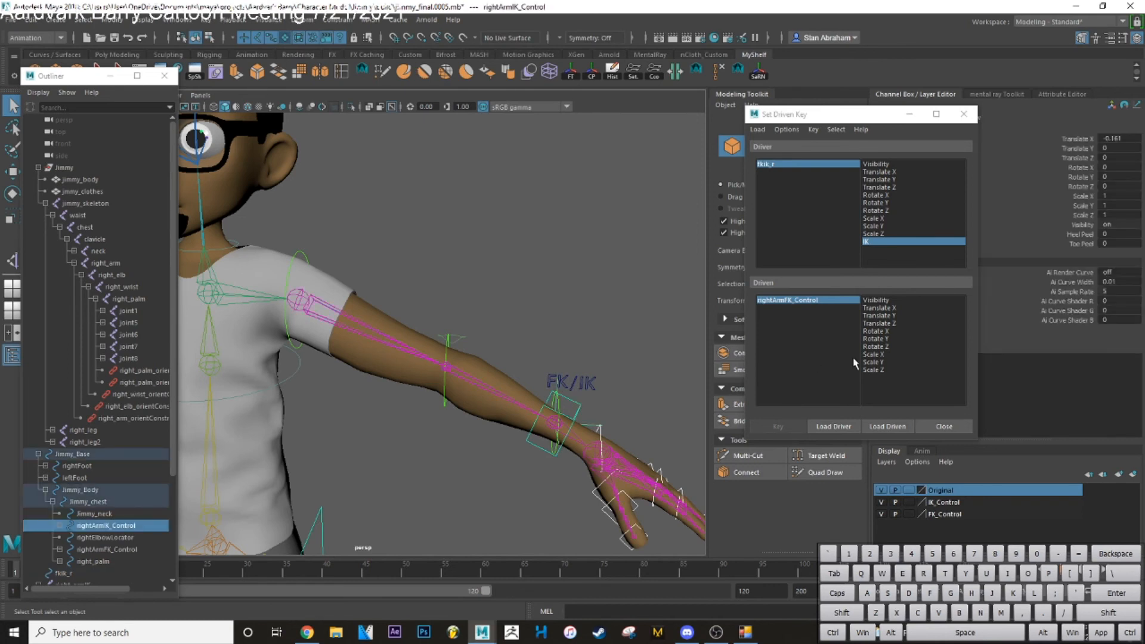
pyautogui.keyDown('shift'); pyautogui.click(459, 342); pyautogui.keyUp('shift')
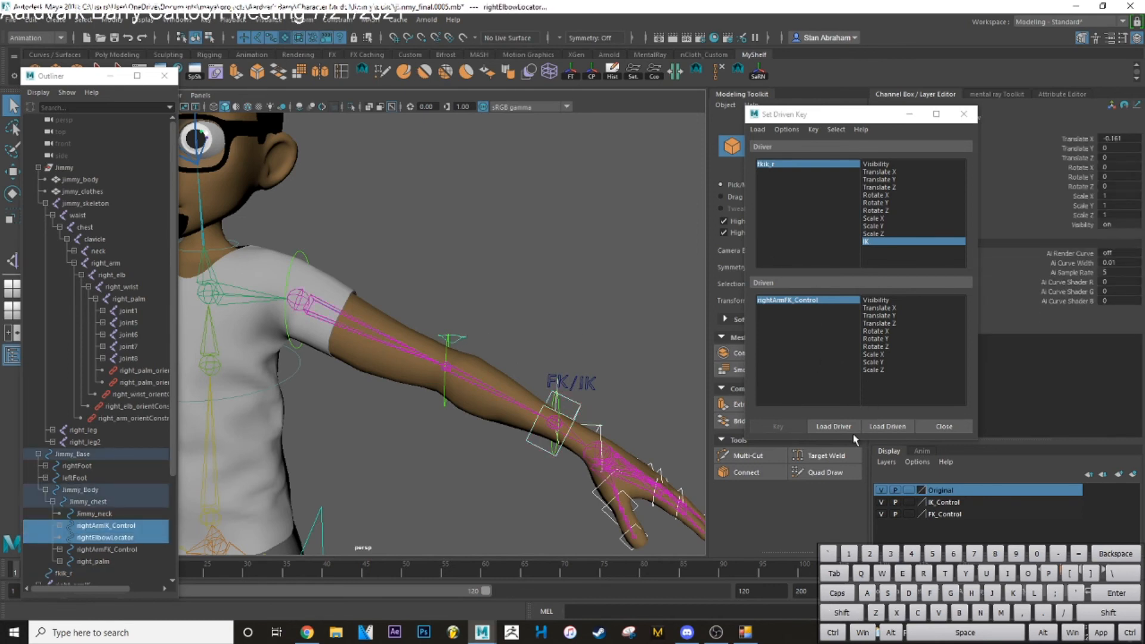
pyautogui.click(877, 427)
pyautogui.moveTo(792, 300); pyautogui.dragTo(793, 308)
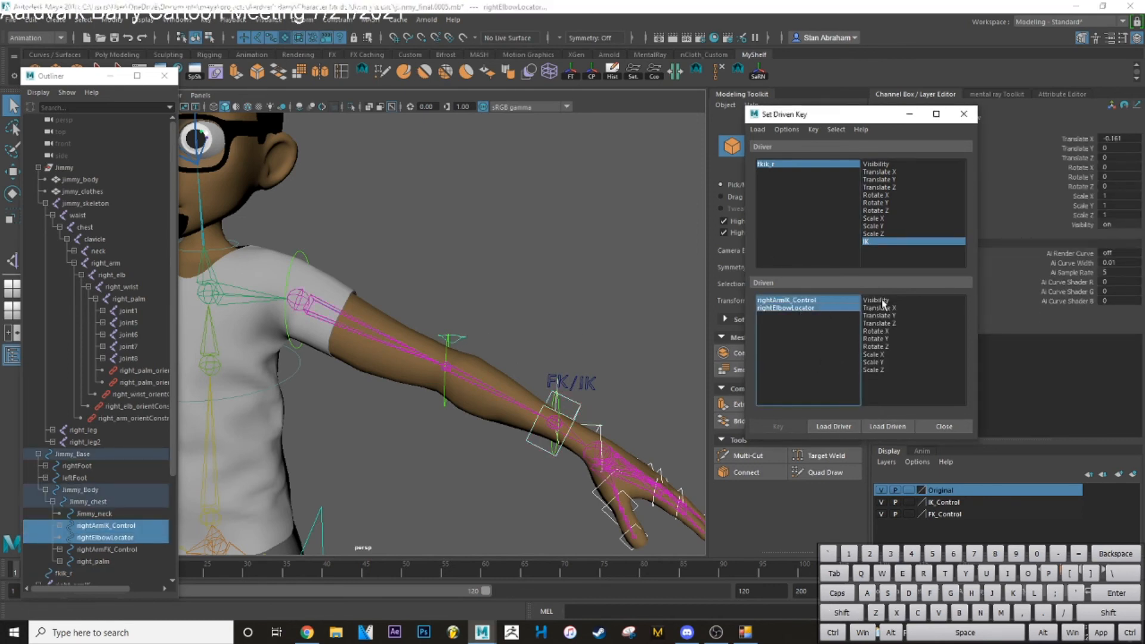
# Turn off Visibility on rightArmIK_Control and rightElbowLocator, and key both against fkik_r's IK at 0
pyautogui.moveTo(1117, 228); pyautogui.dragTo(1114, 227)
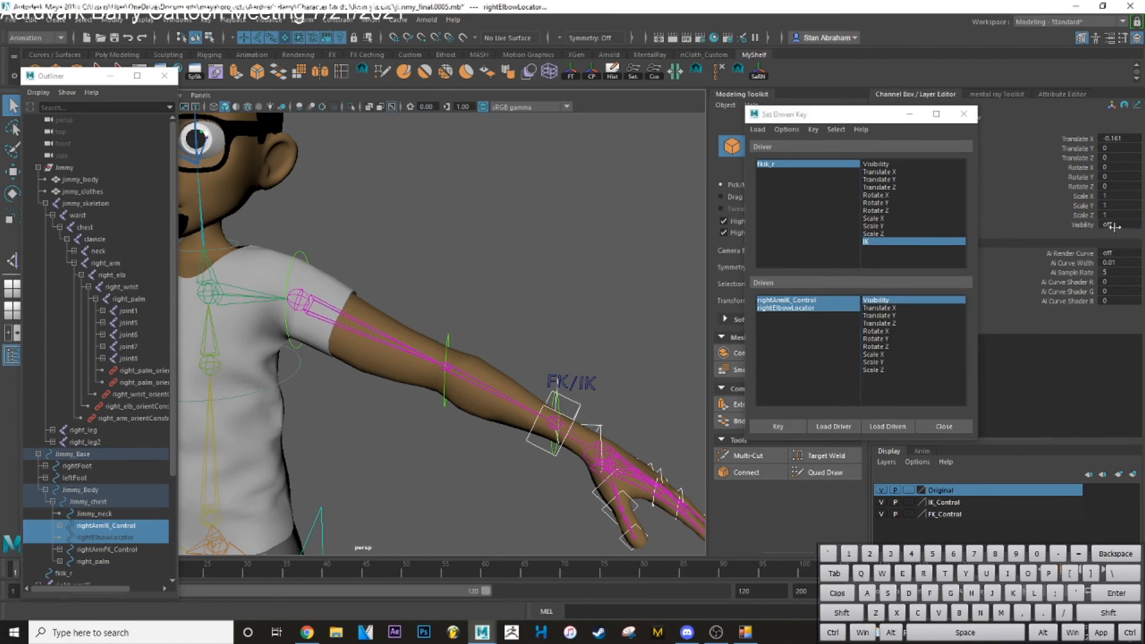
pyautogui.click(807, 299)
pyautogui.click(1116, 227)
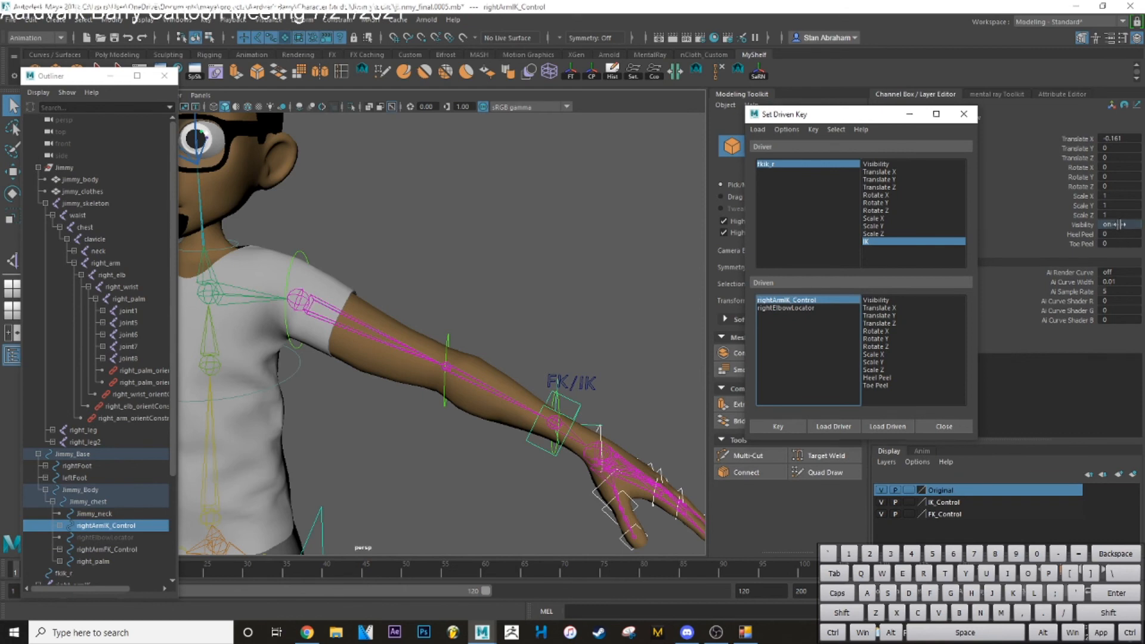
pyautogui.click(1115, 226)
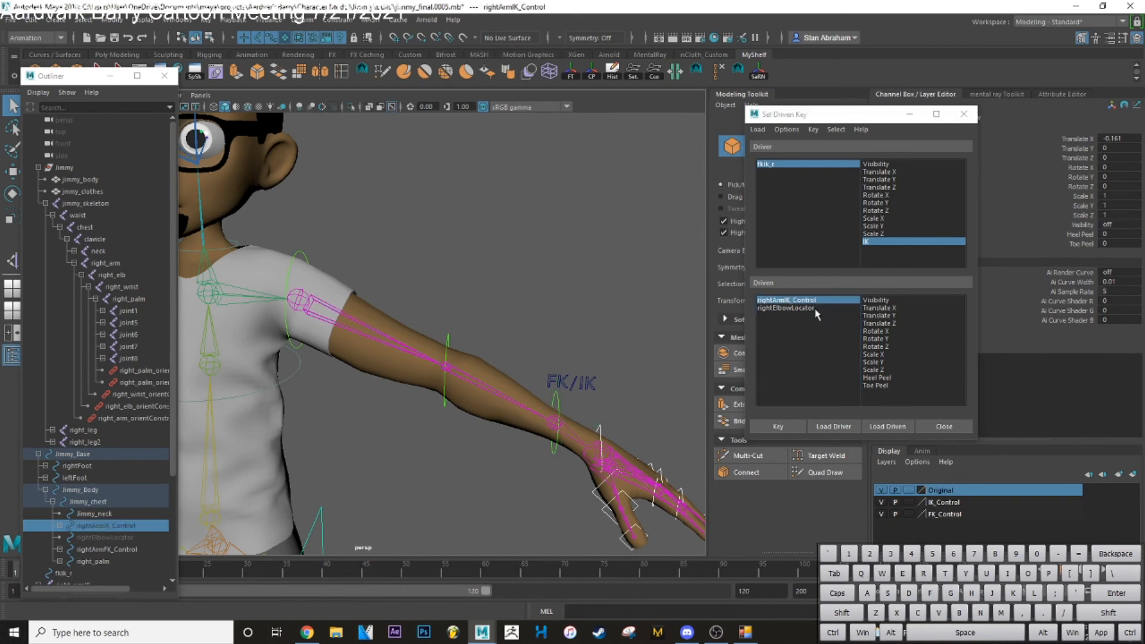
pyautogui.keyDown('ctrl'); pyautogui.click(814, 308); pyautogui.keyUp('ctrl')
pyautogui.click(877, 299)
pyautogui.click(770, 427)
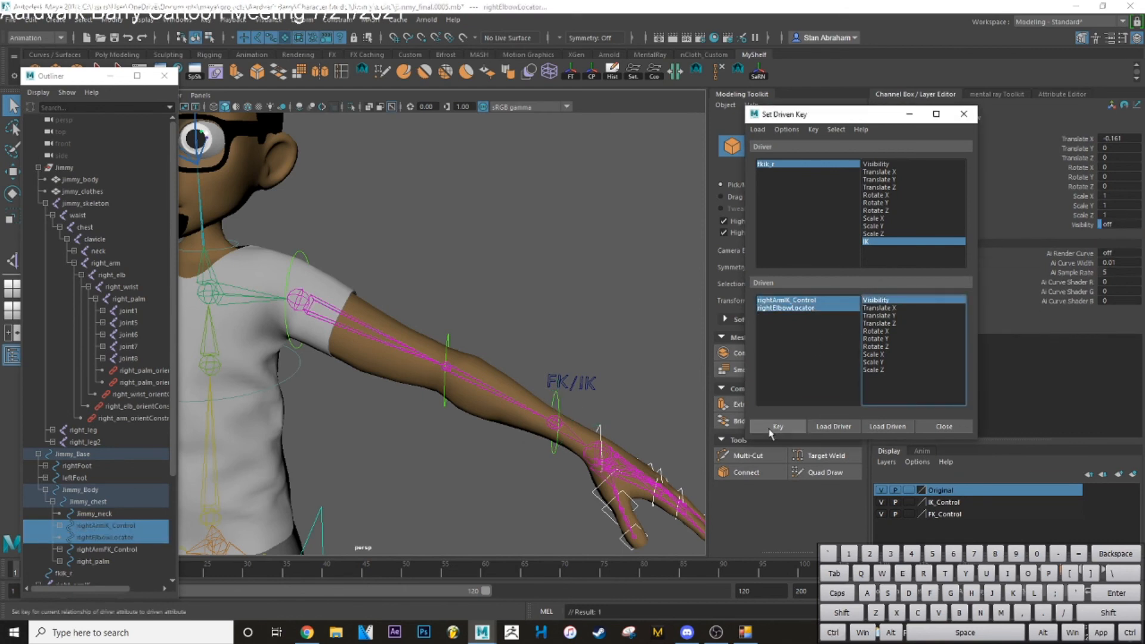
# Set fkik_r's IK to 1 and turn on the Visibility of rightArmIK_Control
pyautogui.click(775, 165)
pyautogui.click(1113, 234)
pyautogui.click(802, 299)
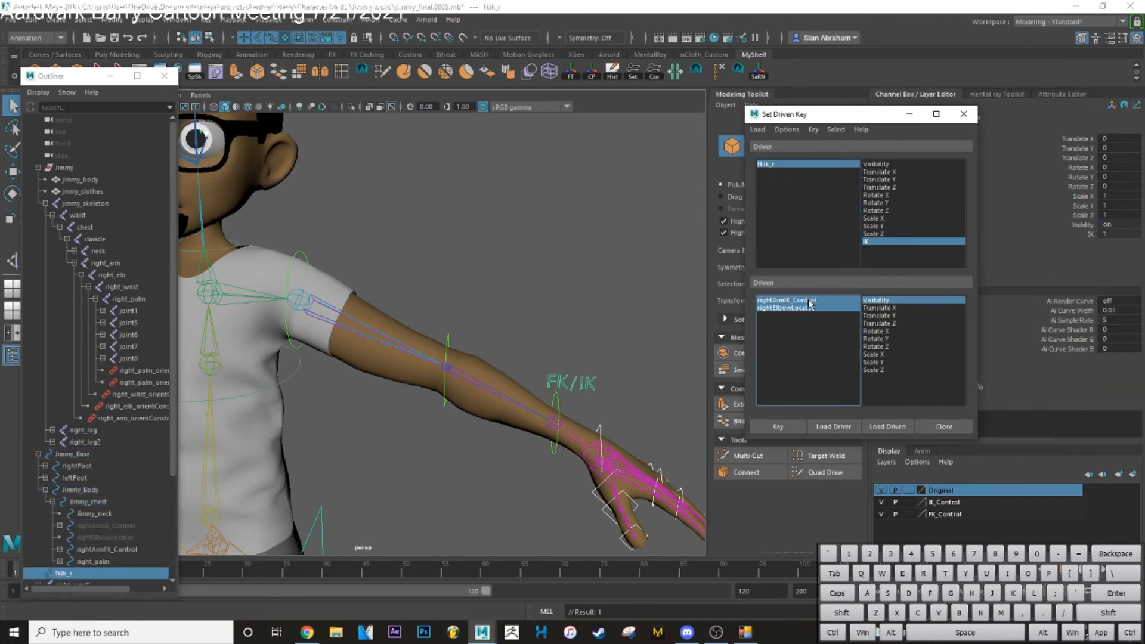
pyautogui.click(1108, 225)
pyautogui.write('161')
pyautogui.press('Return')
# Turn on rightElbowLocator's Visibility and key it against fkik_r's IK at 1
pyautogui.click(810, 301)
pyautogui.click(814, 308)
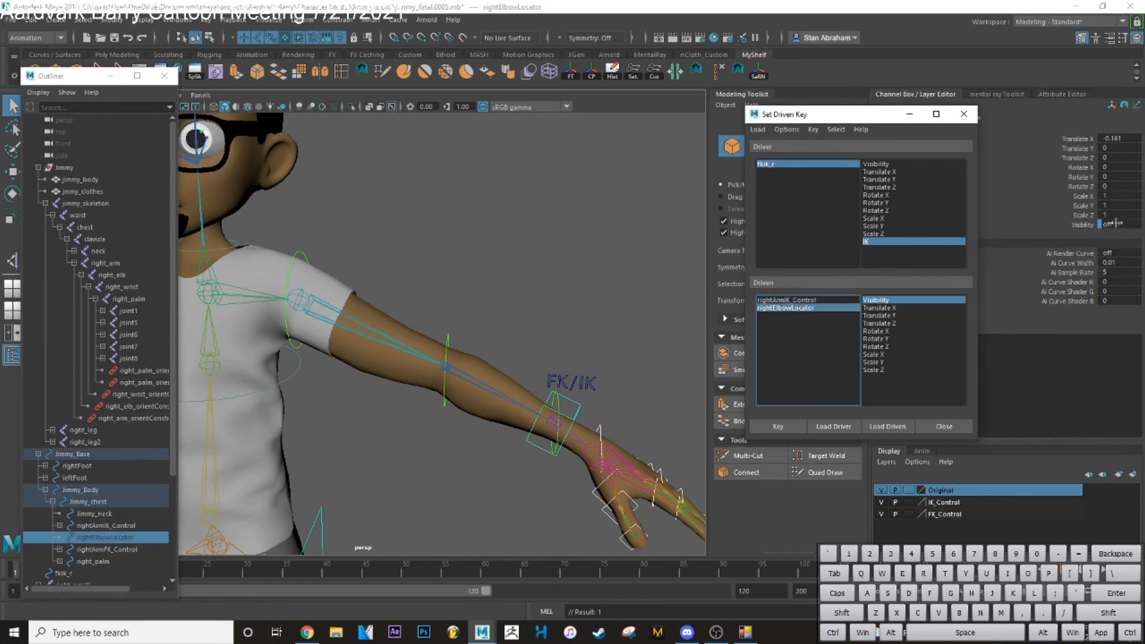
pyautogui.click(780, 426)
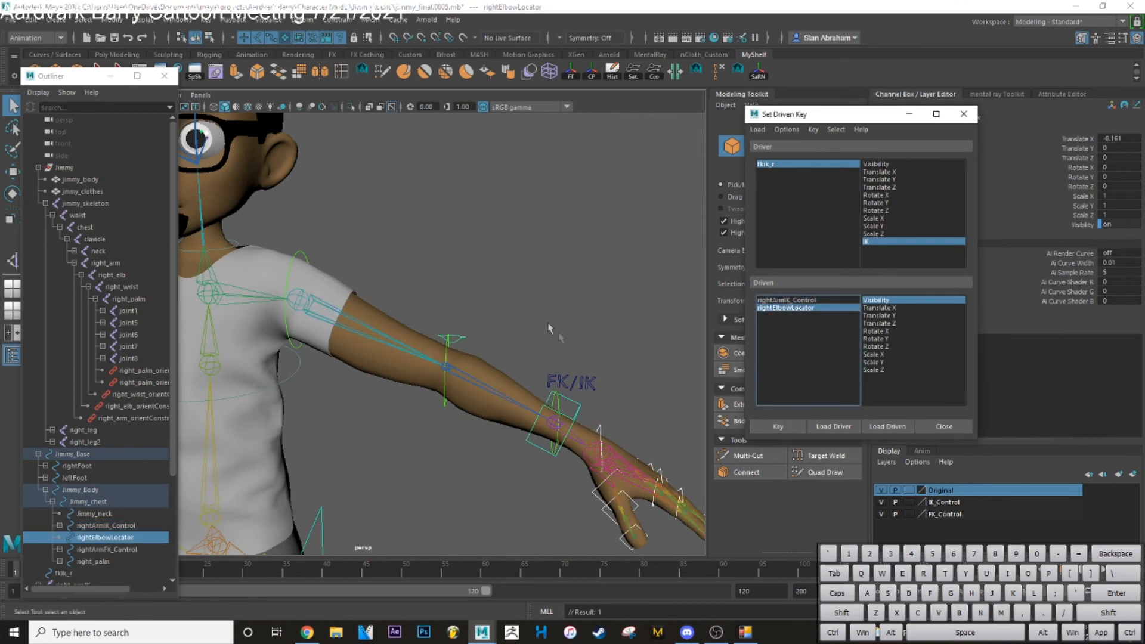
# Load rightArmFK_Control as the driven object and break the existing connection on its Visibility
pyautogui.click(532, 309)
pyautogui.click(303, 255)
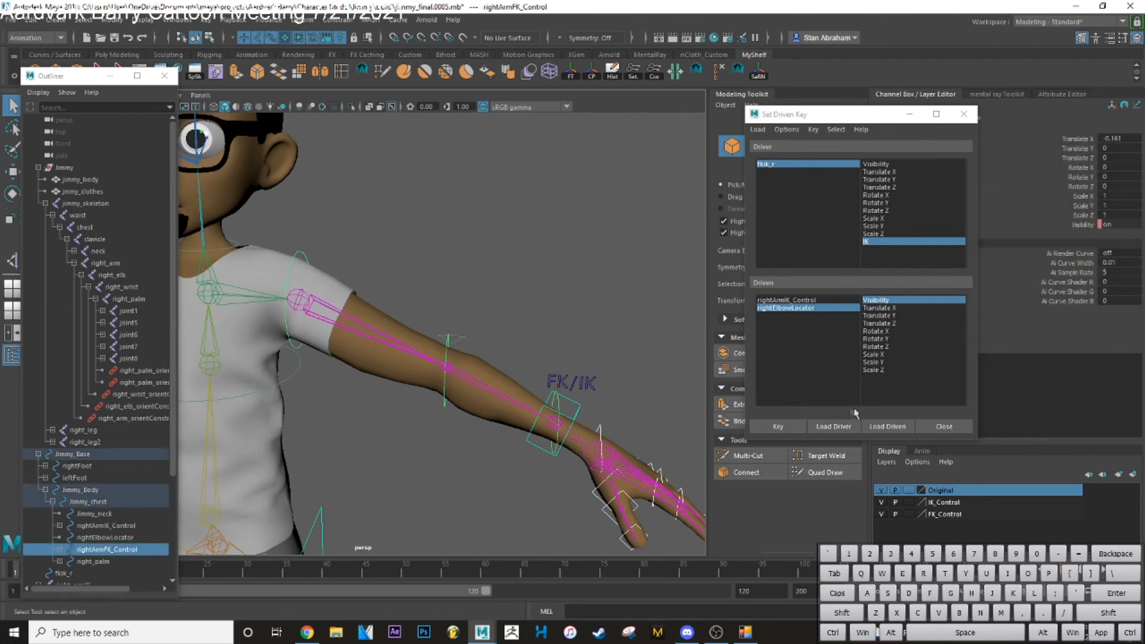
pyautogui.click(883, 426)
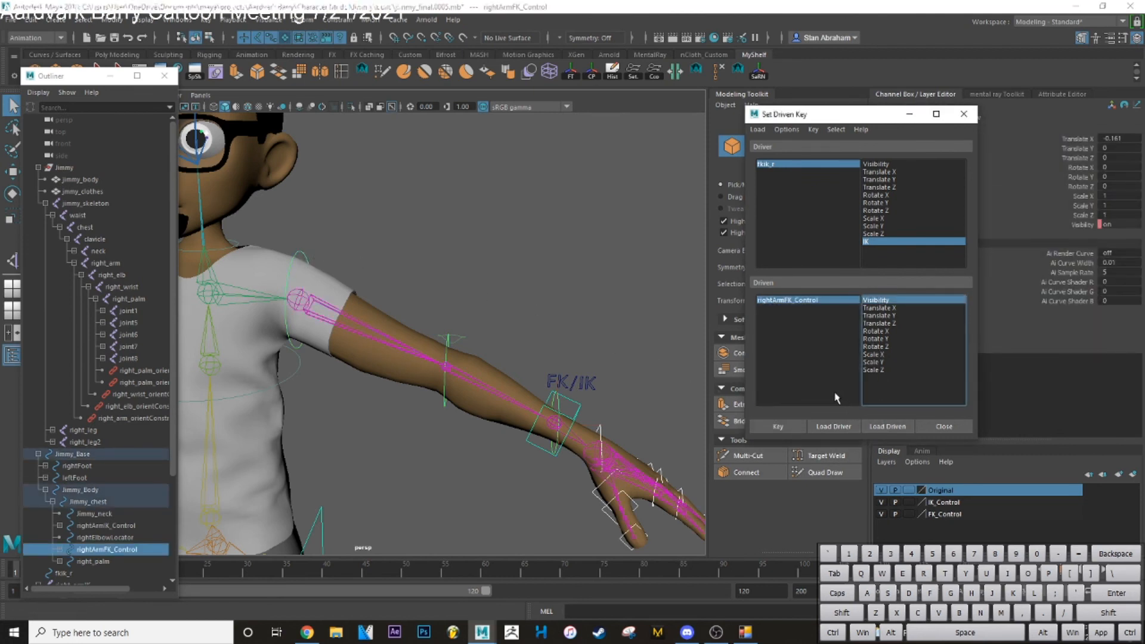
pyautogui.click(587, 386)
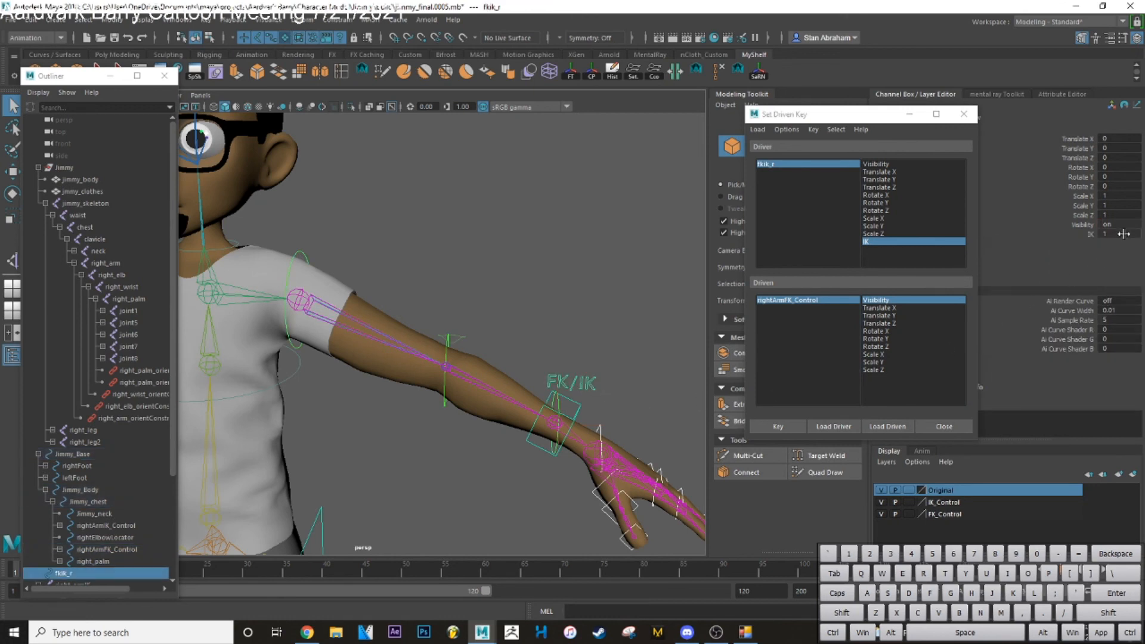
pyautogui.click(303, 253)
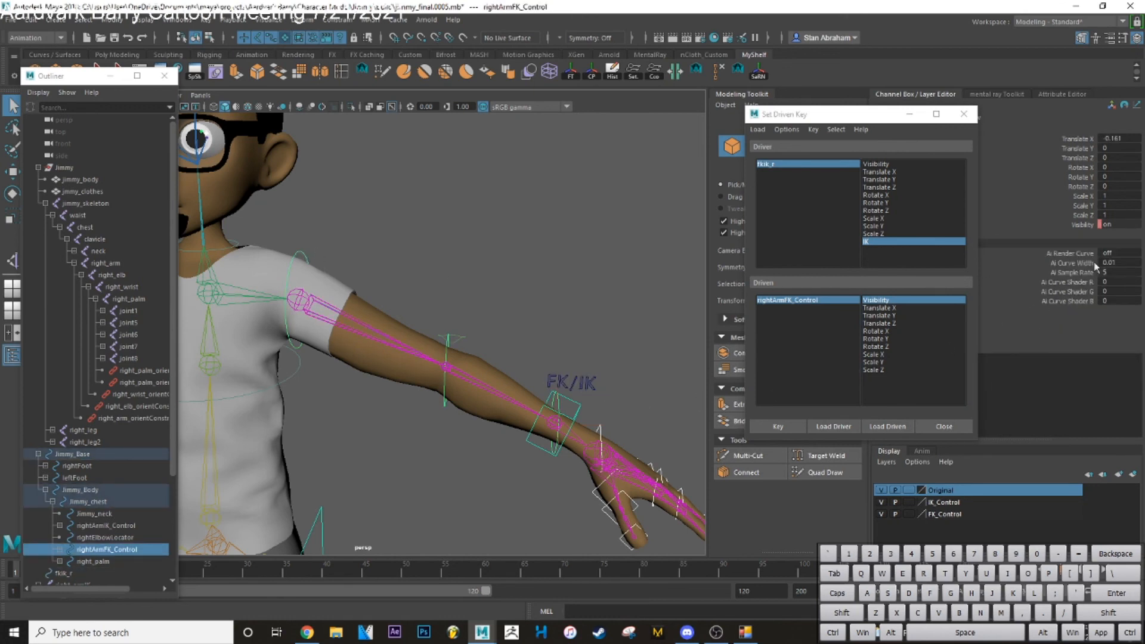
pyautogui.click(1084, 225)
pyautogui.rightClick(1084, 225)
pyautogui.click(1038, 453)
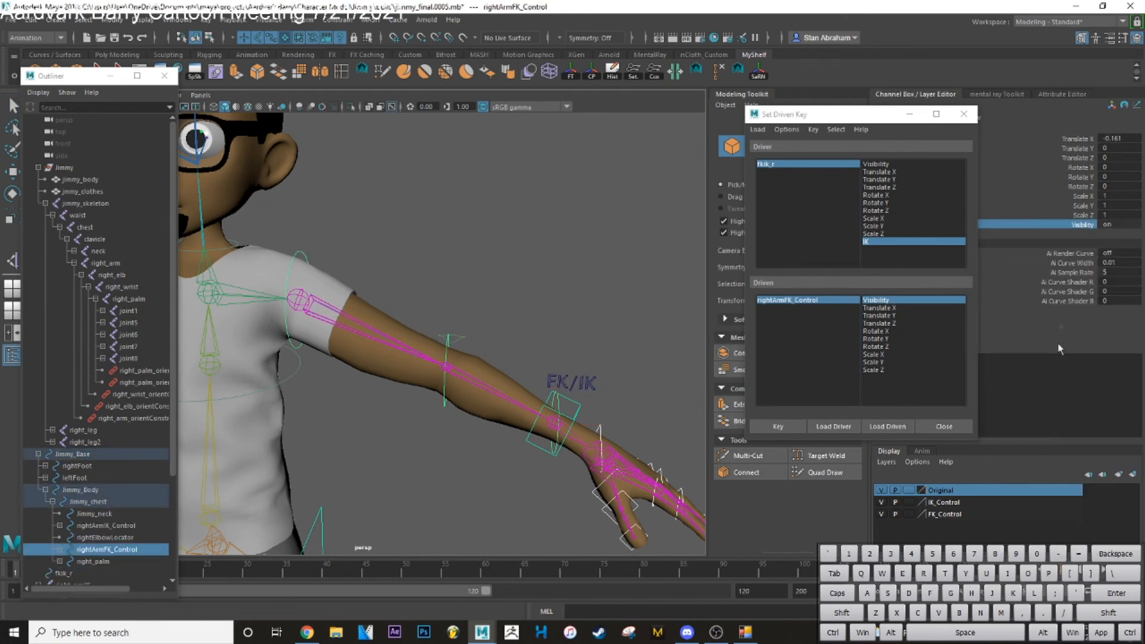
# Set fkik_r's IK to 0 and scrub it back up to test the visibility of the IK controls
pyautogui.click(417, 236)
pyautogui.click(555, 379)
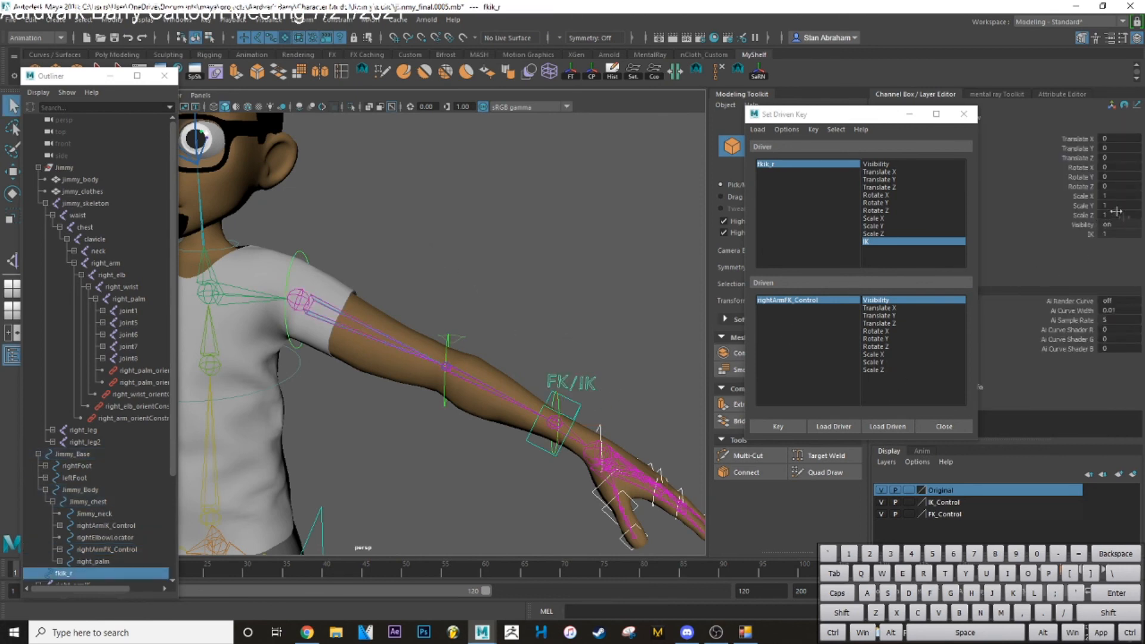
pyautogui.click(1115, 233)
pyautogui.write('0')
pyautogui.press('Return')
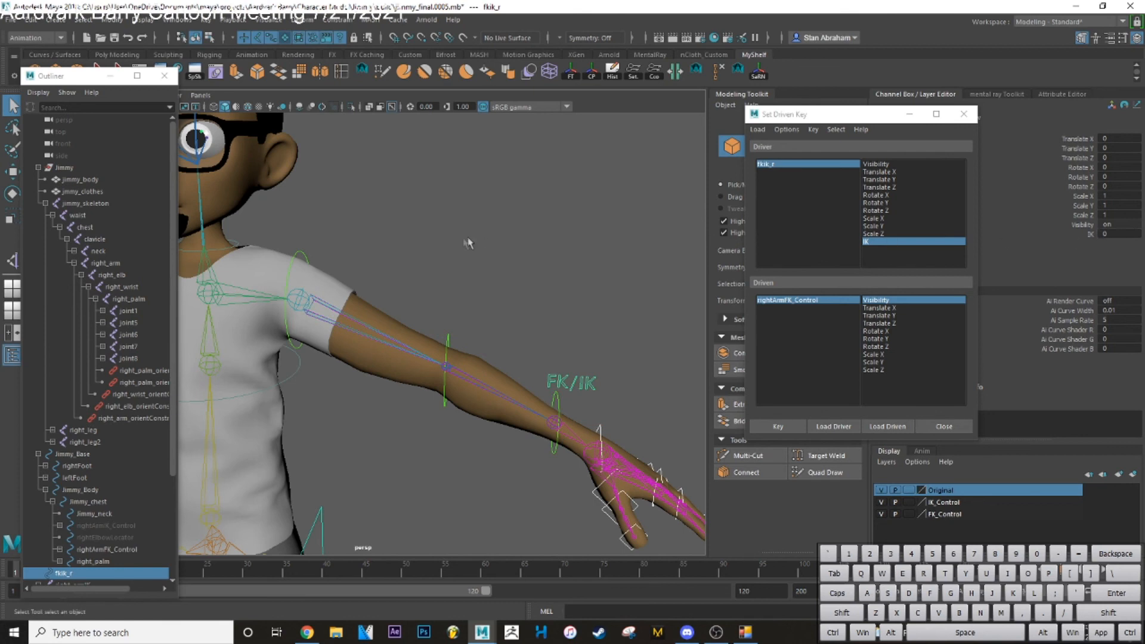
pyautogui.click(310, 244)
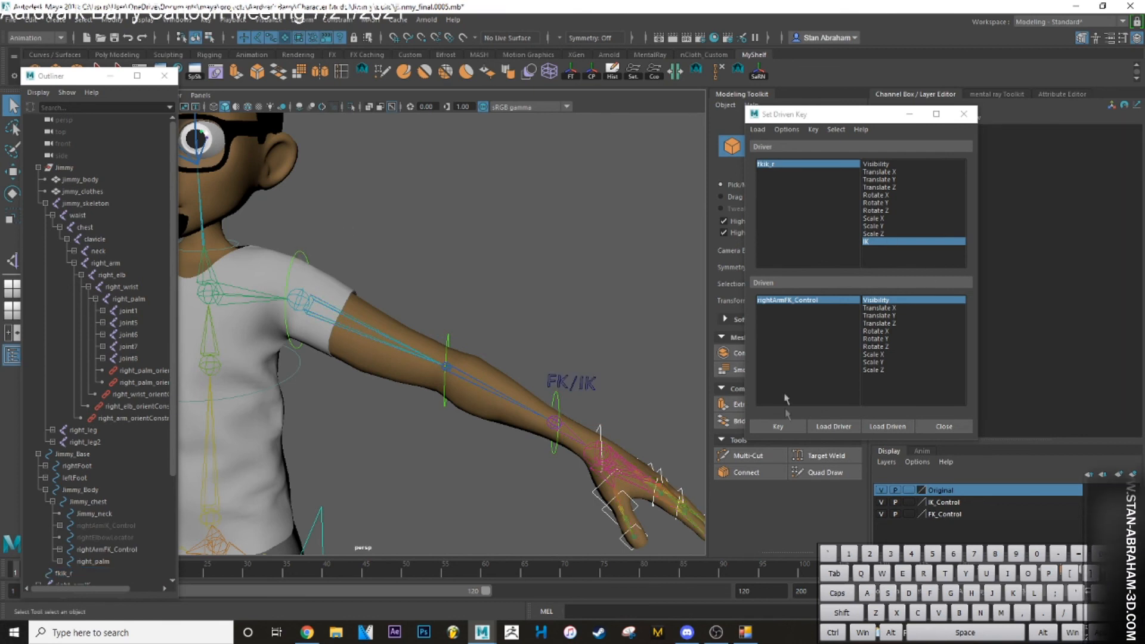
pyautogui.click(598, 391)
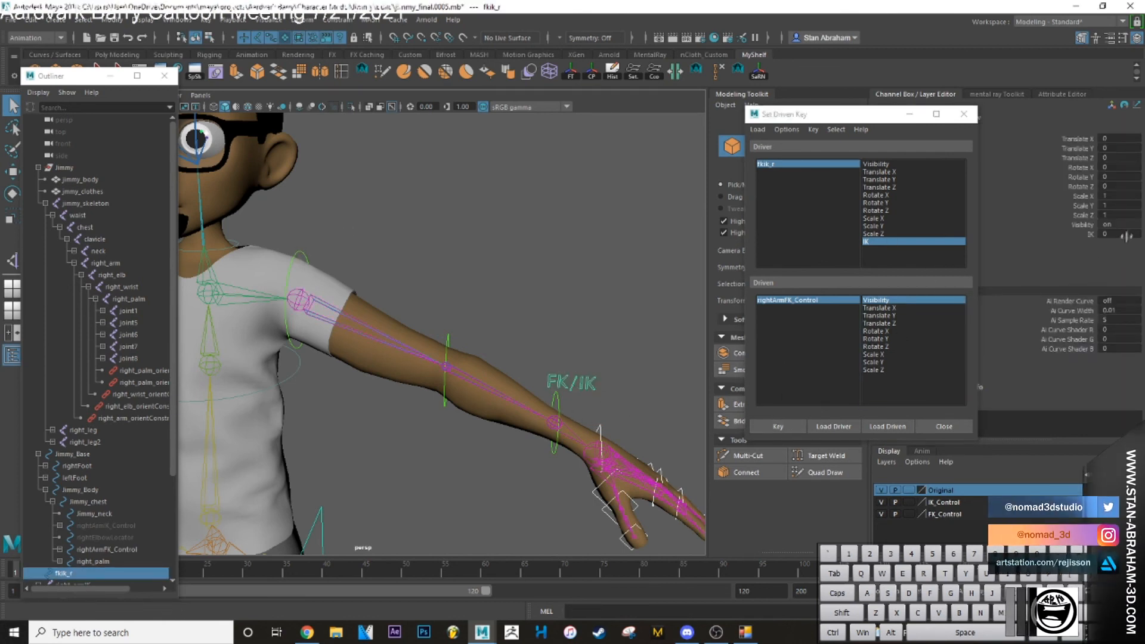
pyautogui.moveTo(1105, 234); pyautogui.dragTo(1107, 234)
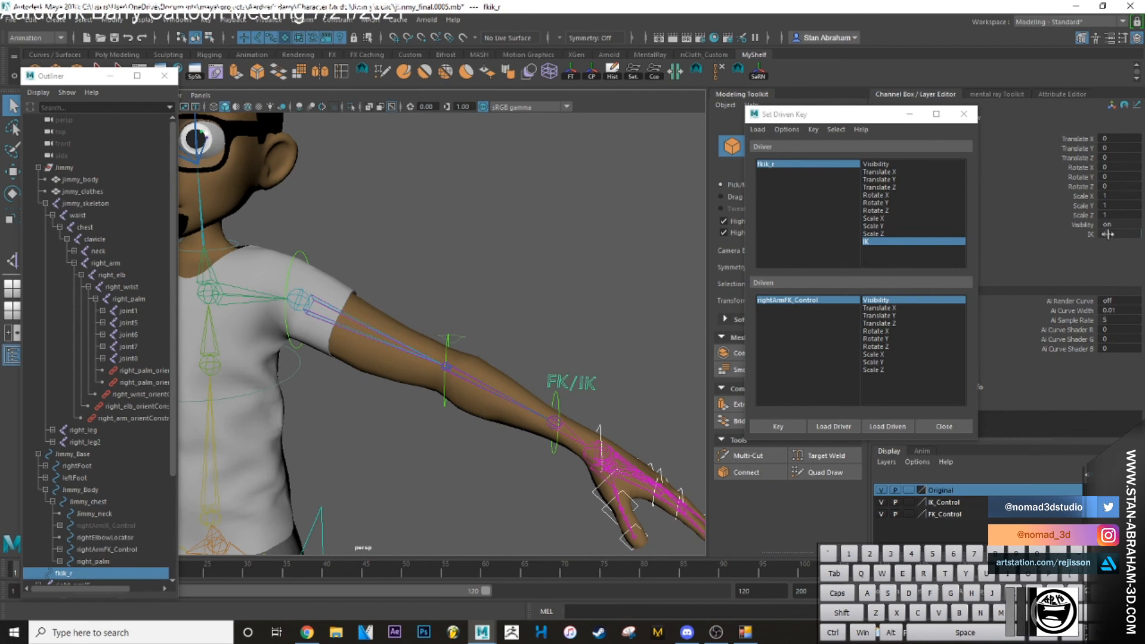
# Load rightArmIK_Control as the driven object, key its Visibility against IK, and set fkik_r's IK to 0
pyautogui.click(776, 300)
pyautogui.click(1114, 226)
pyautogui.write('0')
pyautogui.press('Return')
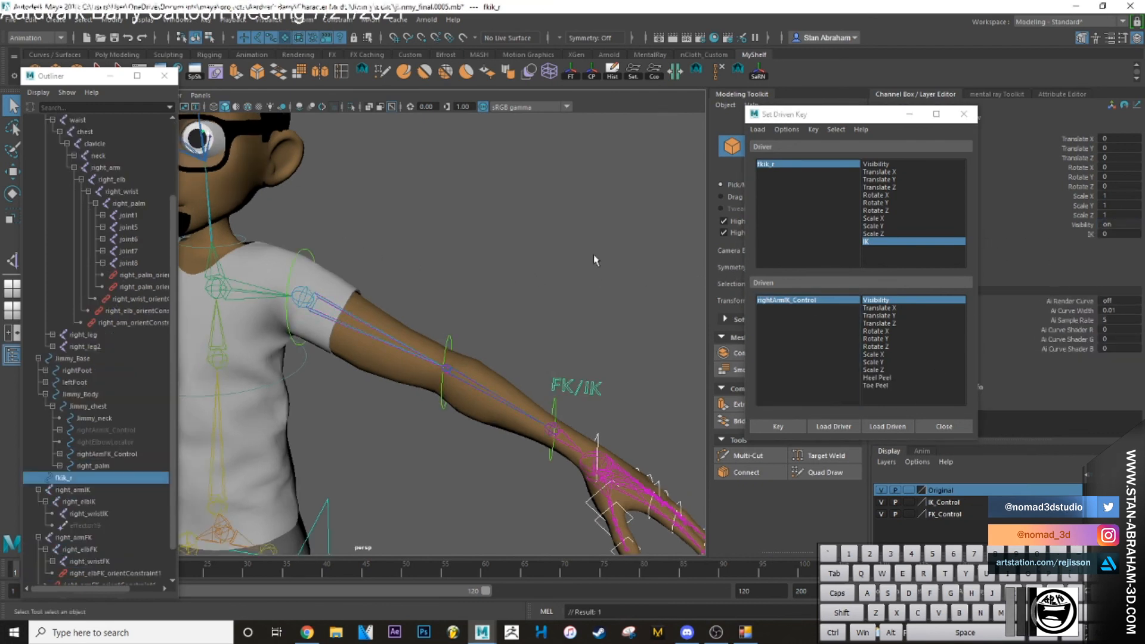
# Select fkik_r with the whole right arm in view to retest its IK switch
pyautogui.click(596, 257)
pyautogui.click(567, 398)
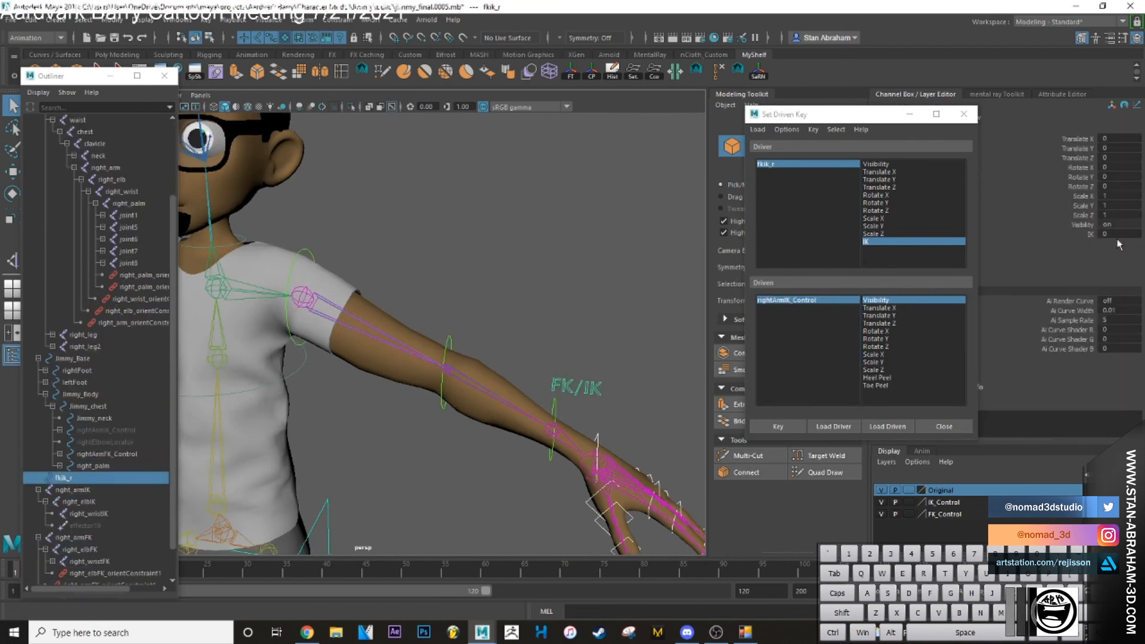
pyautogui.scroll(-2, 557, 294)
pyautogui.keyDown('alt'); pyautogui.moveTo(557, 294); pyautogui.dragTo(563, 261, button='middle'); pyautogui.keyUp('alt')
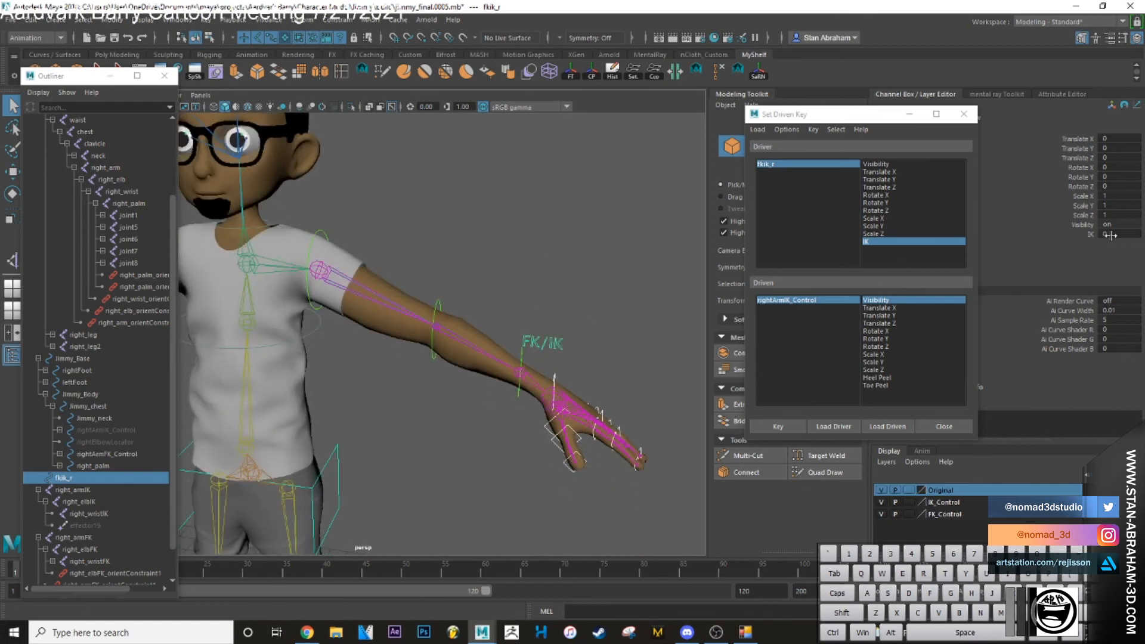